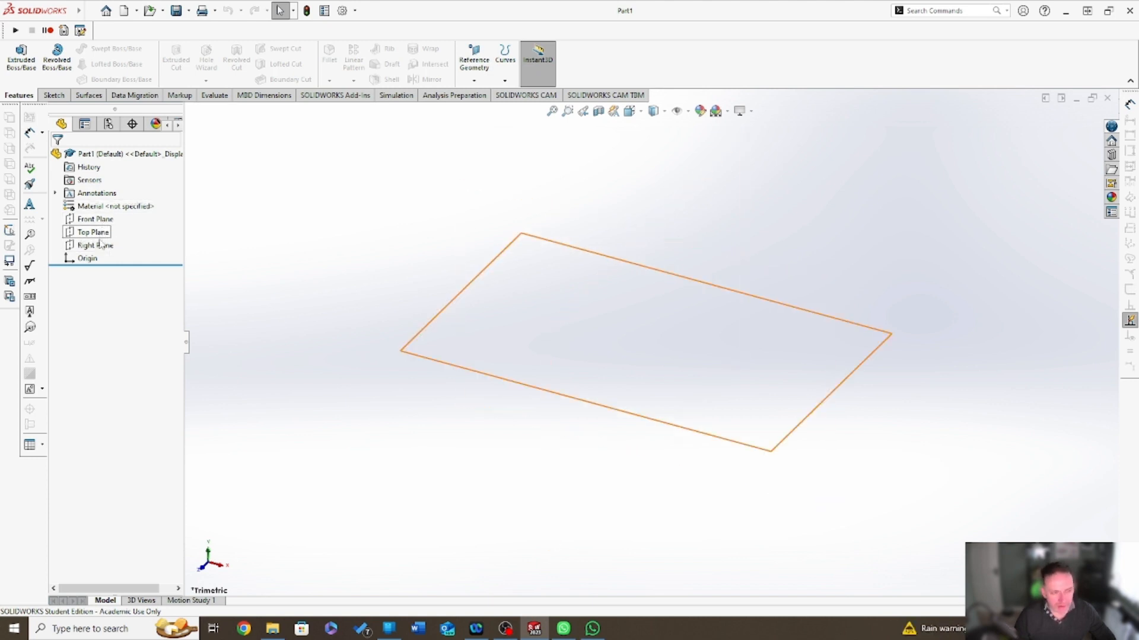
# Sketch a circle about 109 mm in diameter on the Front Plane, centred on the origin.
pyautogui.click(95, 219)
pyautogui.click(51, 95)
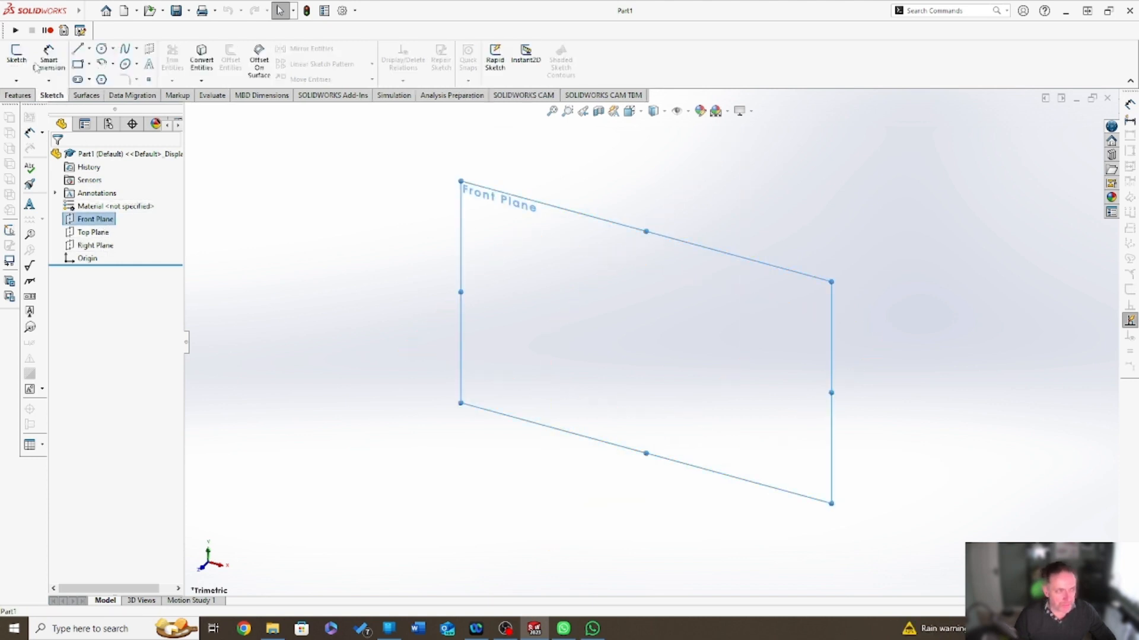
pyautogui.click(17, 55)
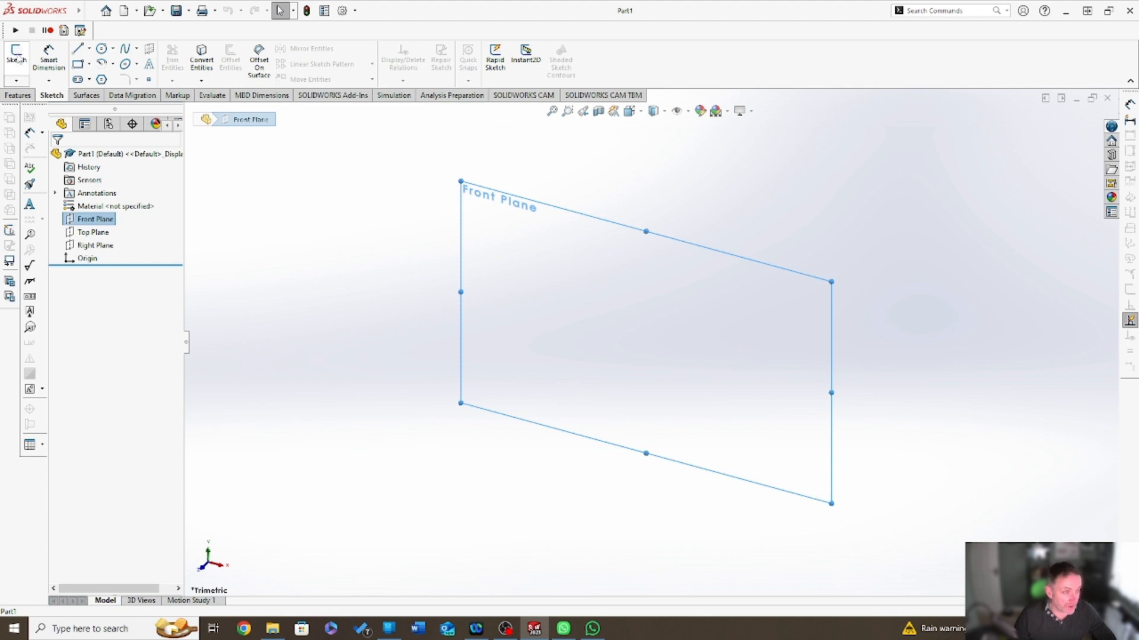
pyautogui.click(102, 49)
pyautogui.click(655, 342)
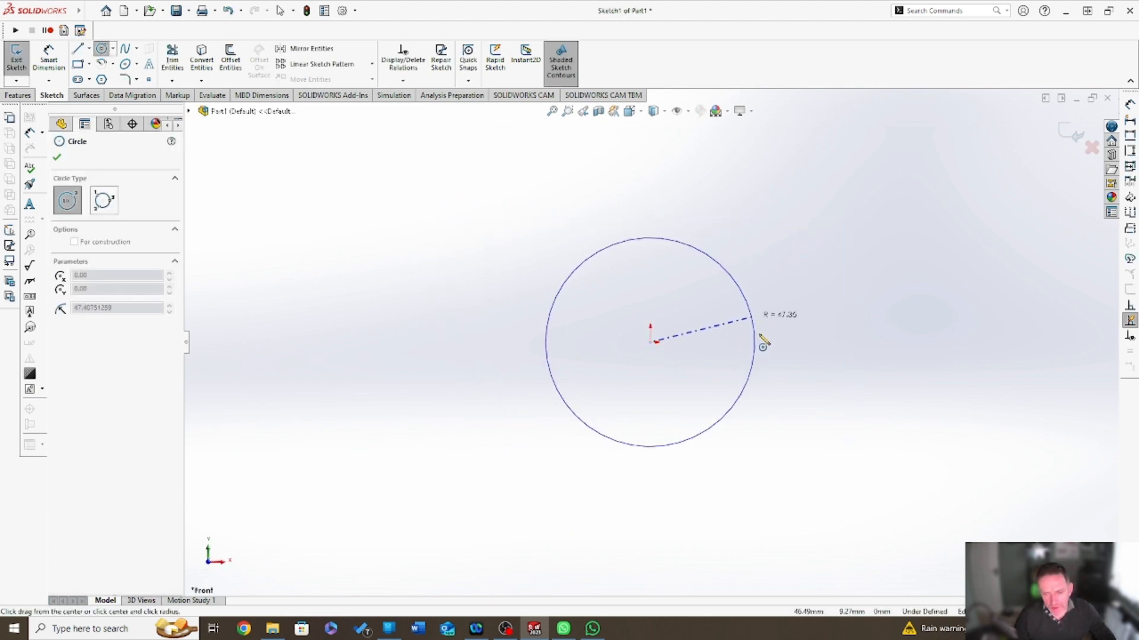
pyautogui.click(769, 339)
pyautogui.press('Escape')
pyautogui.press('Escape')
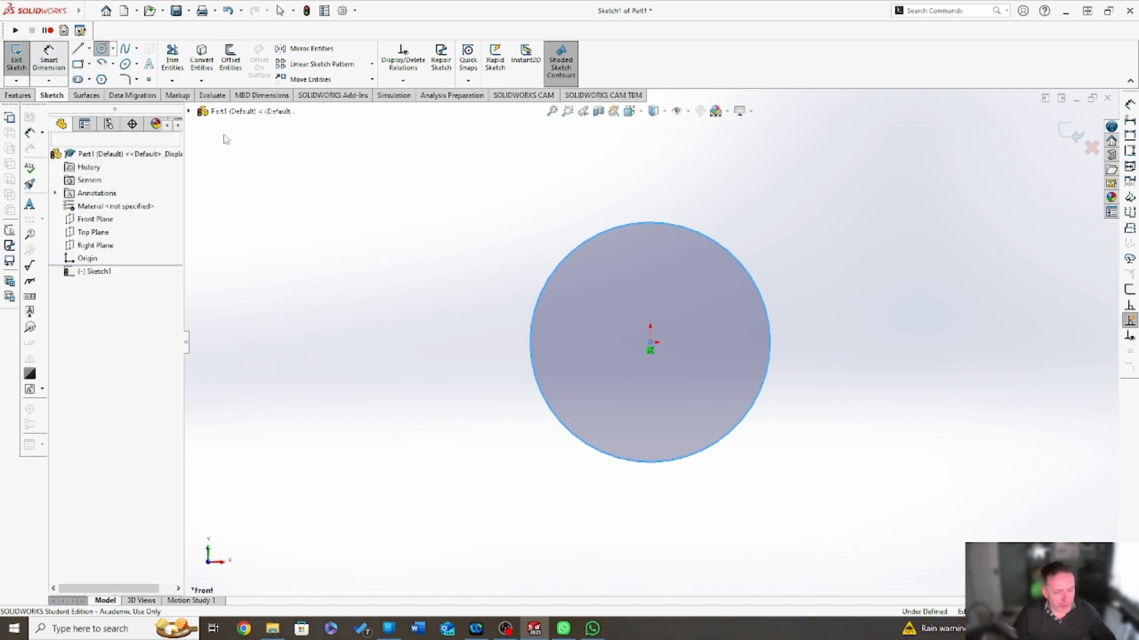
# Dimension the circle's diameter and set it to 100 mm.
pyautogui.click(755, 288)
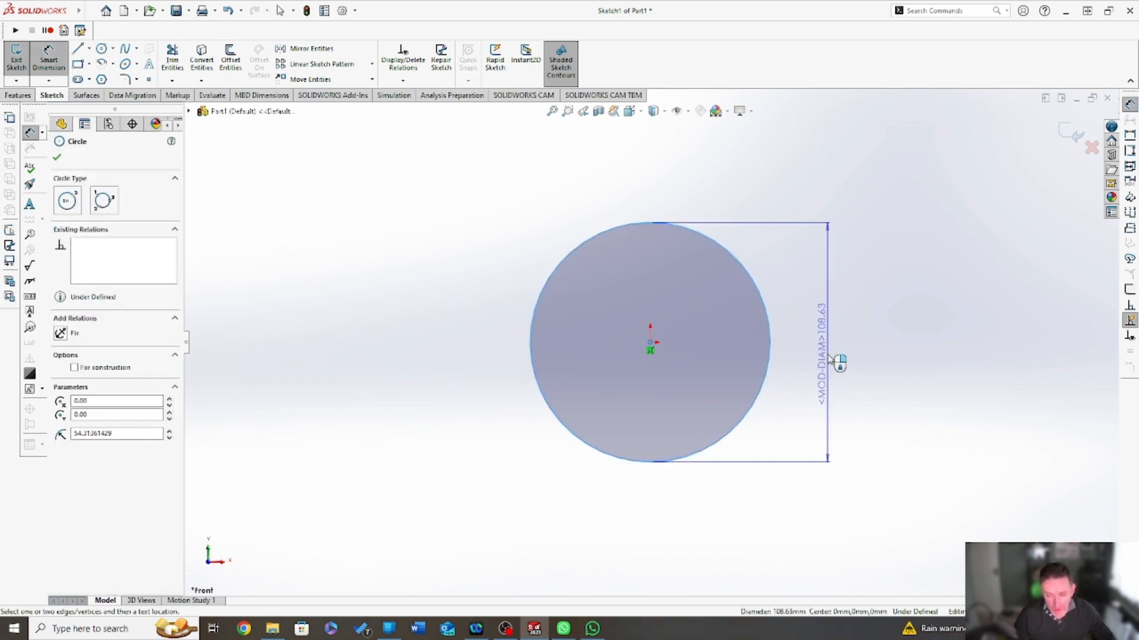
pyautogui.click(828, 355)
pyautogui.click(862, 386)
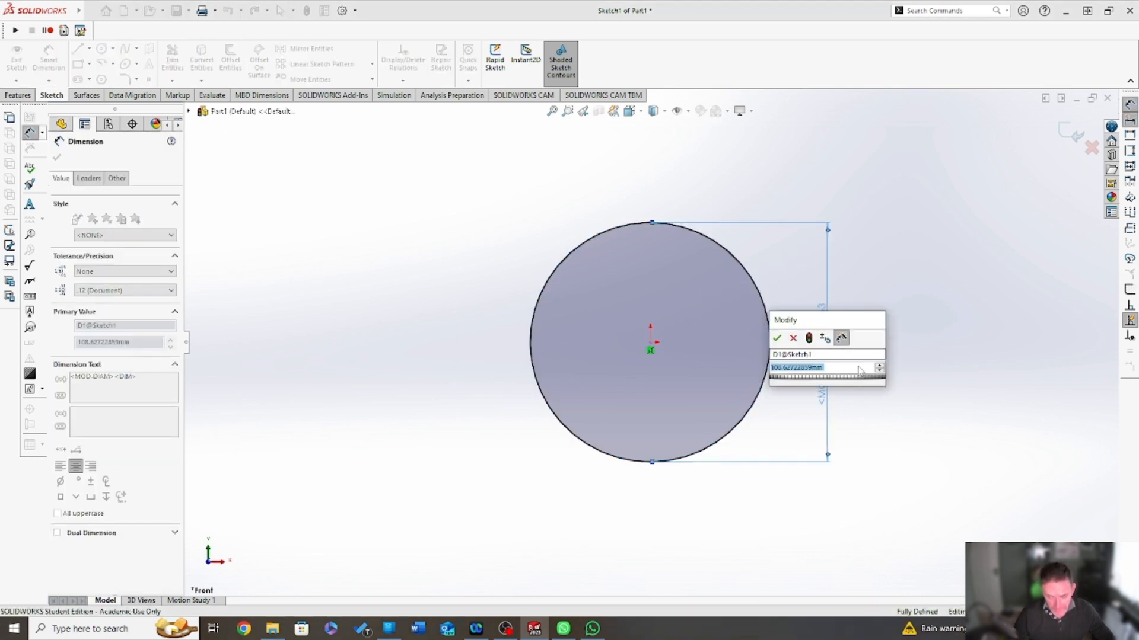
pyautogui.write('100')
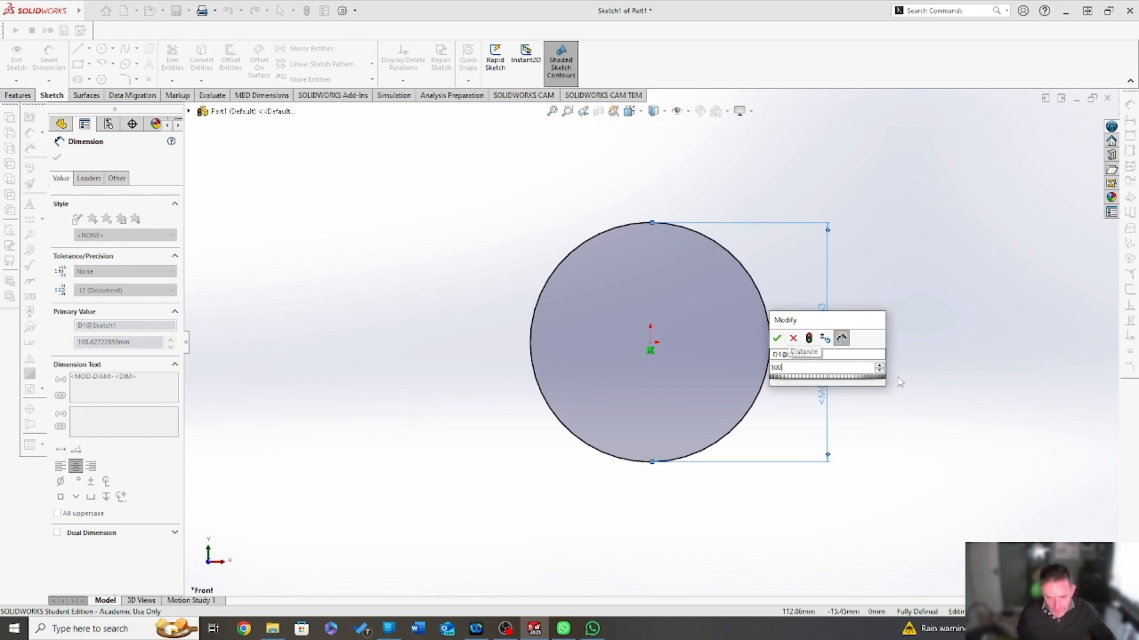
pyautogui.press('Return')
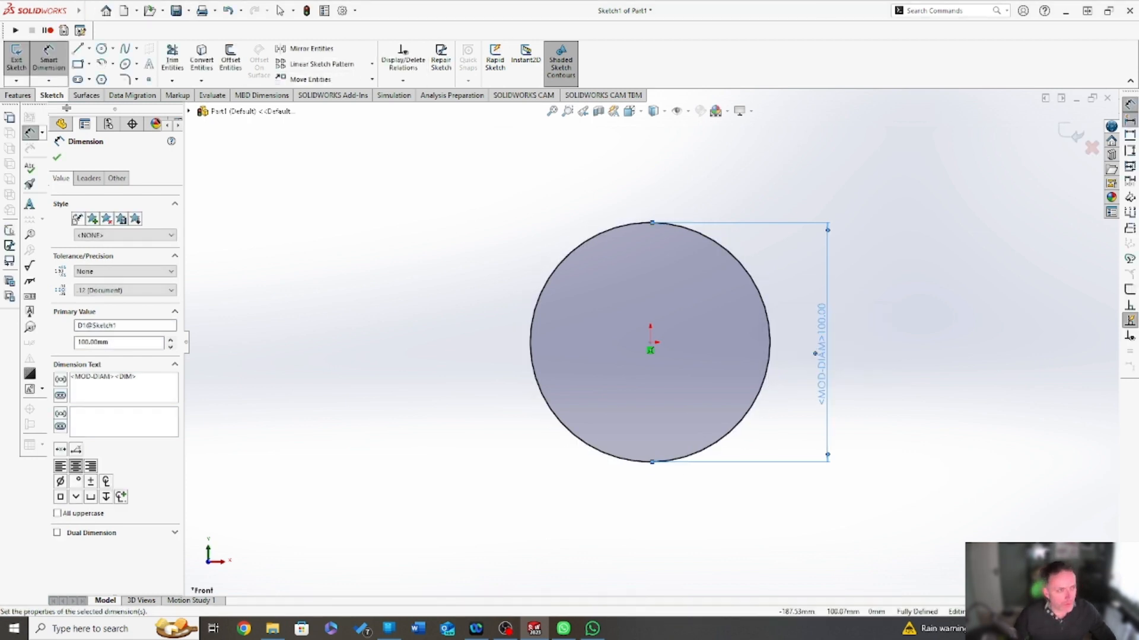
# Sketch a corner rectangle about 21 mm wide and 25 mm high inside the circle, starting at the origin and extending up and right.
pyautogui.click(77, 64)
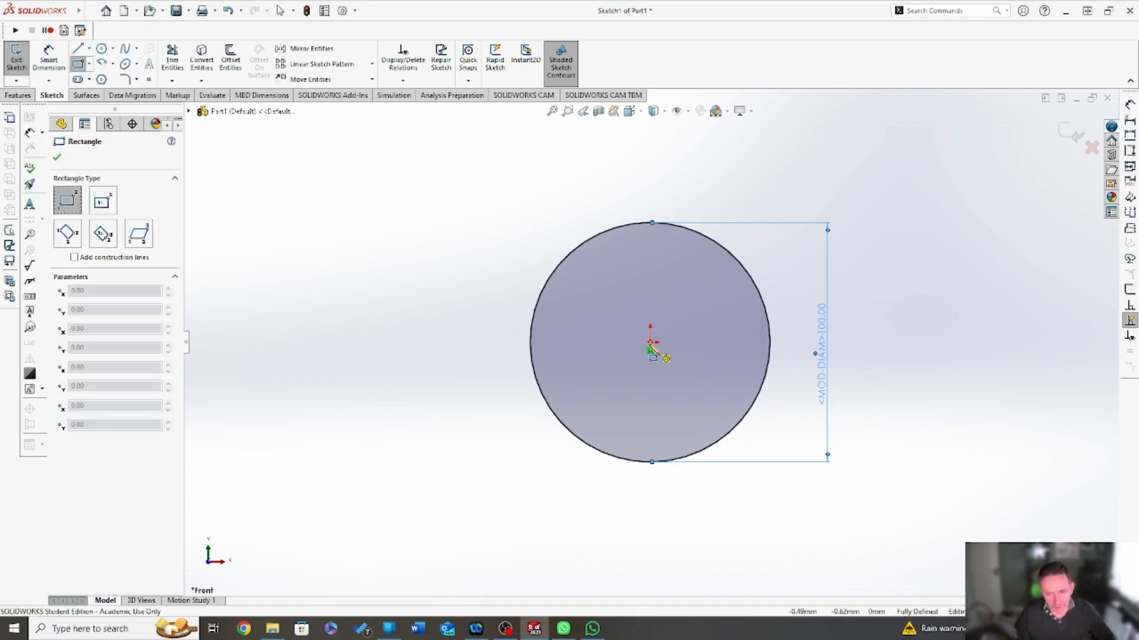
pyautogui.click(650, 343)
pyautogui.click(702, 284)
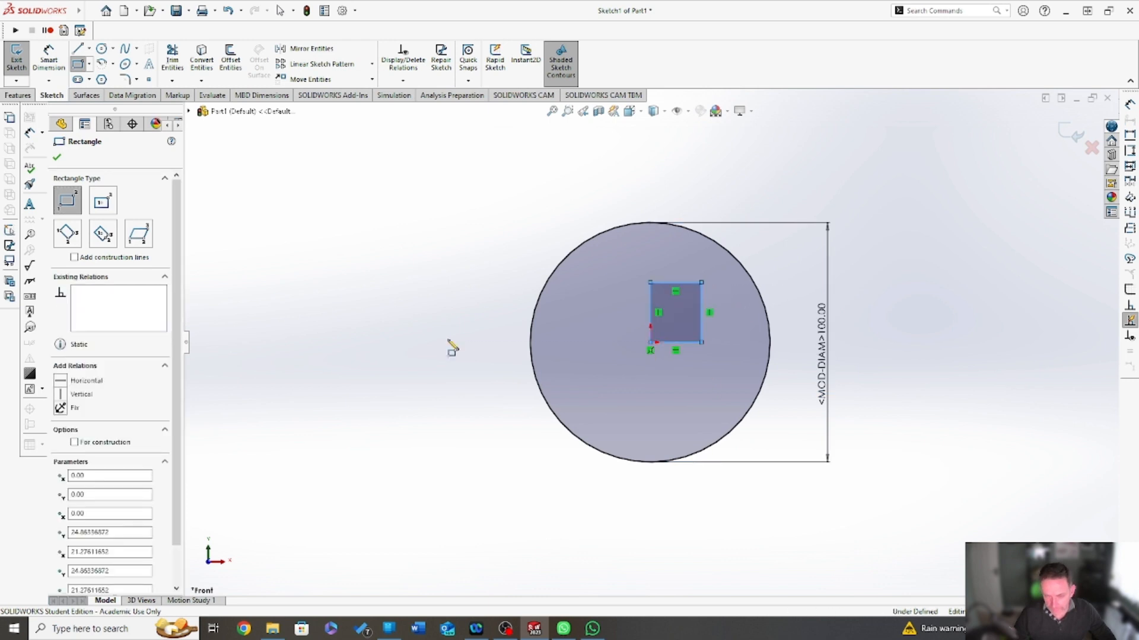
# Extrude the circle and rectangle profile 10 mm with the Mid Plane end condition to form a disc with a rectangular hole.
pyautogui.click(18, 94)
pyautogui.press('Escape')
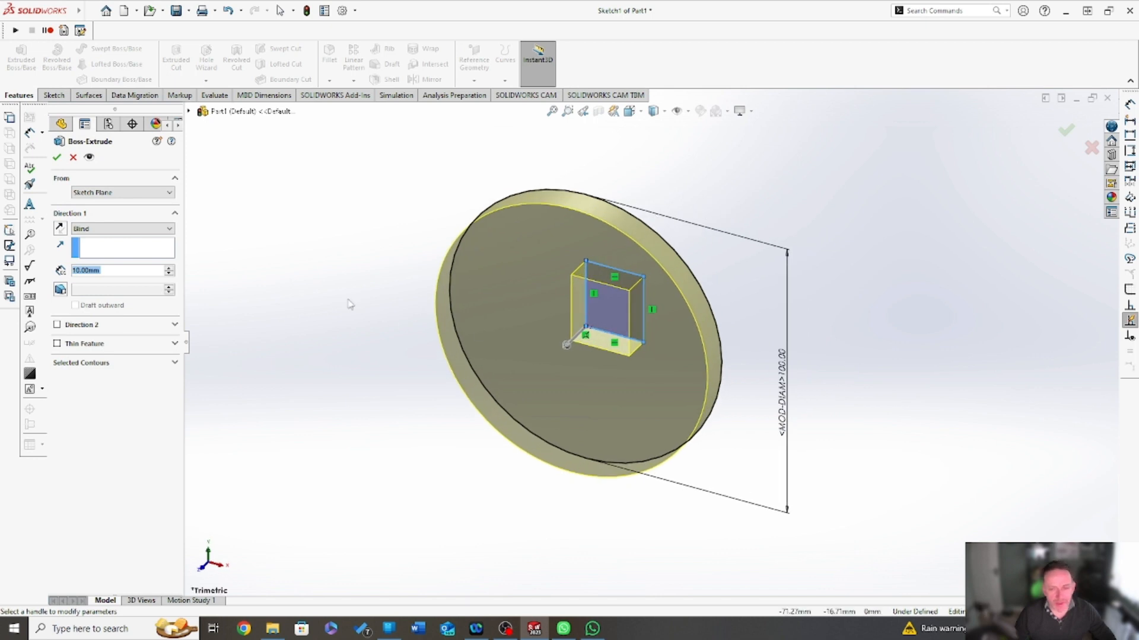
pyautogui.click(96, 229)
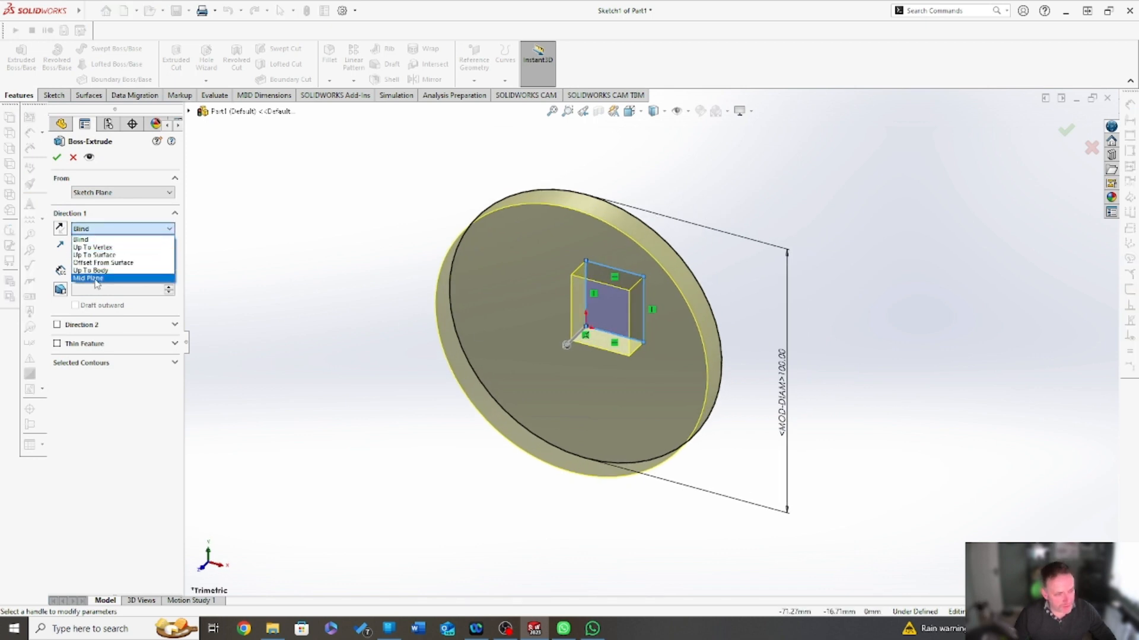
pyautogui.click(94, 281)
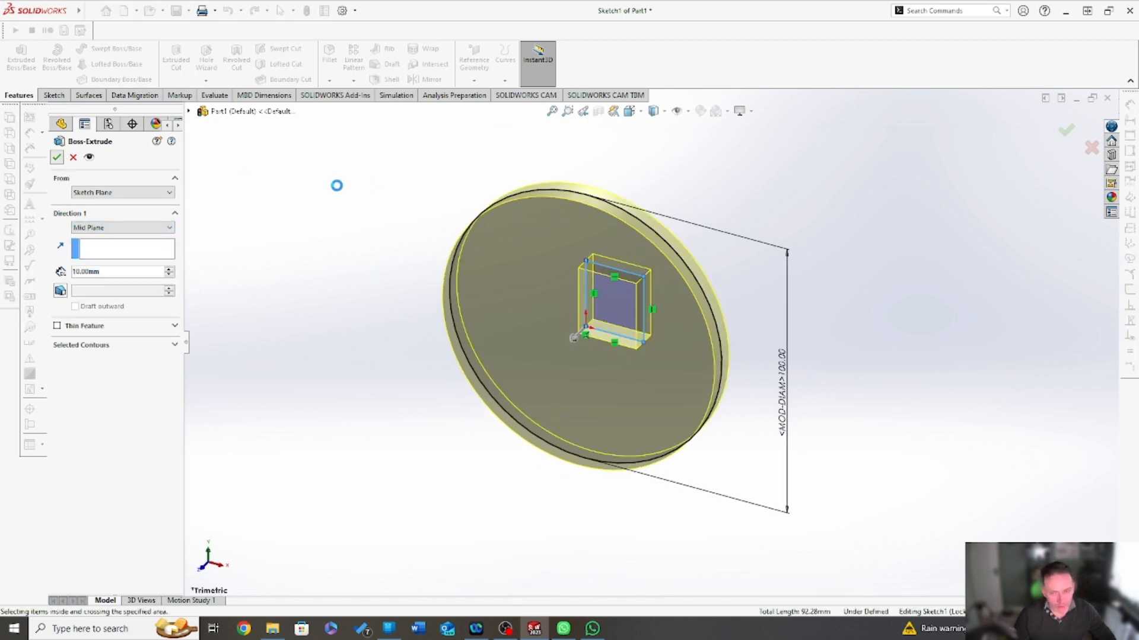
pyautogui.press('Return')
pyautogui.moveTo(572, 415); pyautogui.dragTo(570, 315, button='middle')
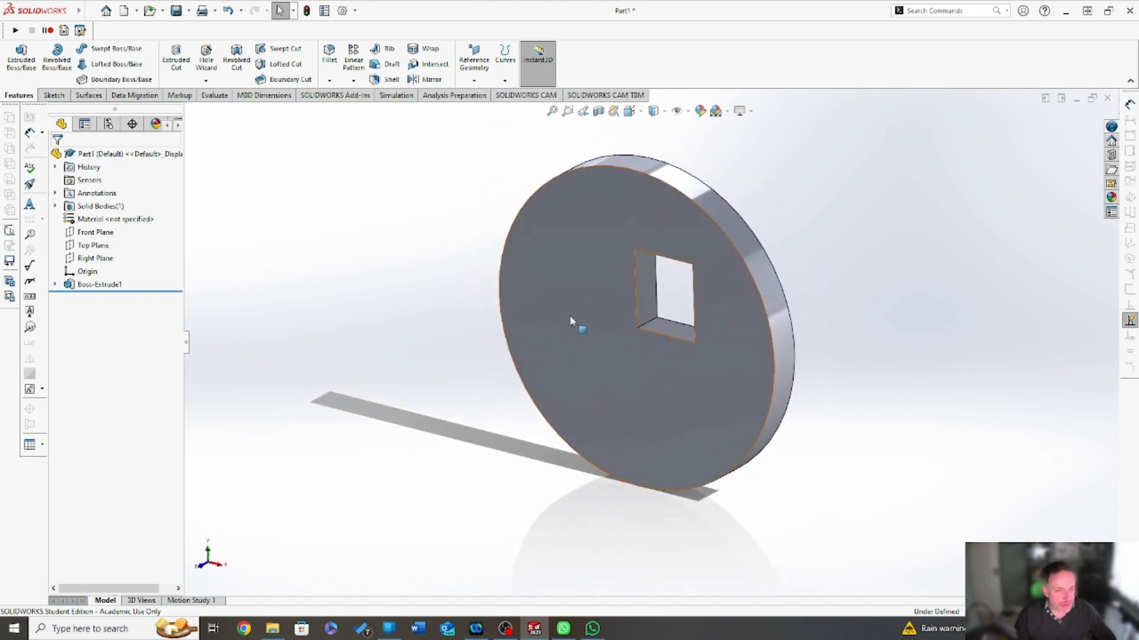
# Save the part as dummy in the Downloads folder.
pyautogui.click(189, 11)
pyautogui.click(196, 41)
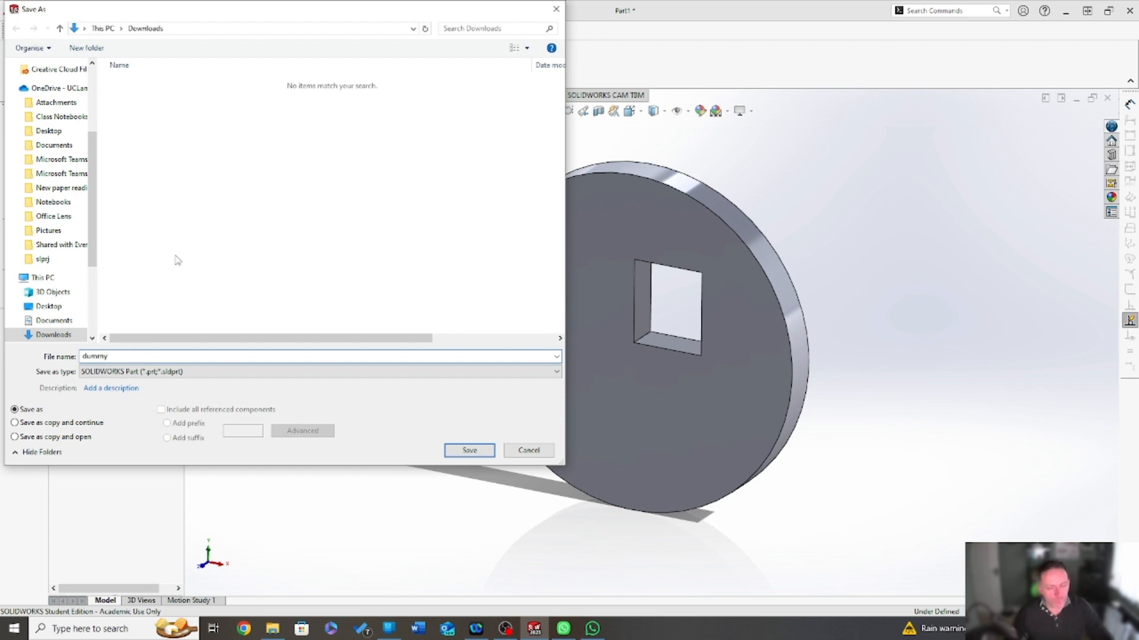
pyautogui.click(475, 454)
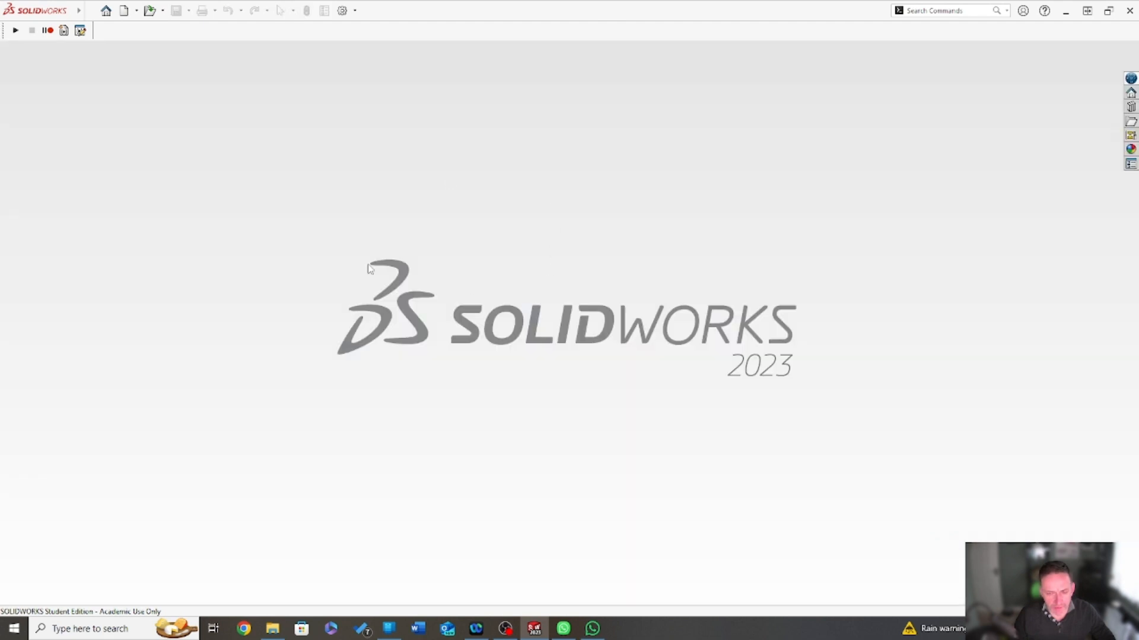
# Create a new drawing document with a custom sheet size of 841 x 594 mm and no sheet format.
pyautogui.click(124, 10)
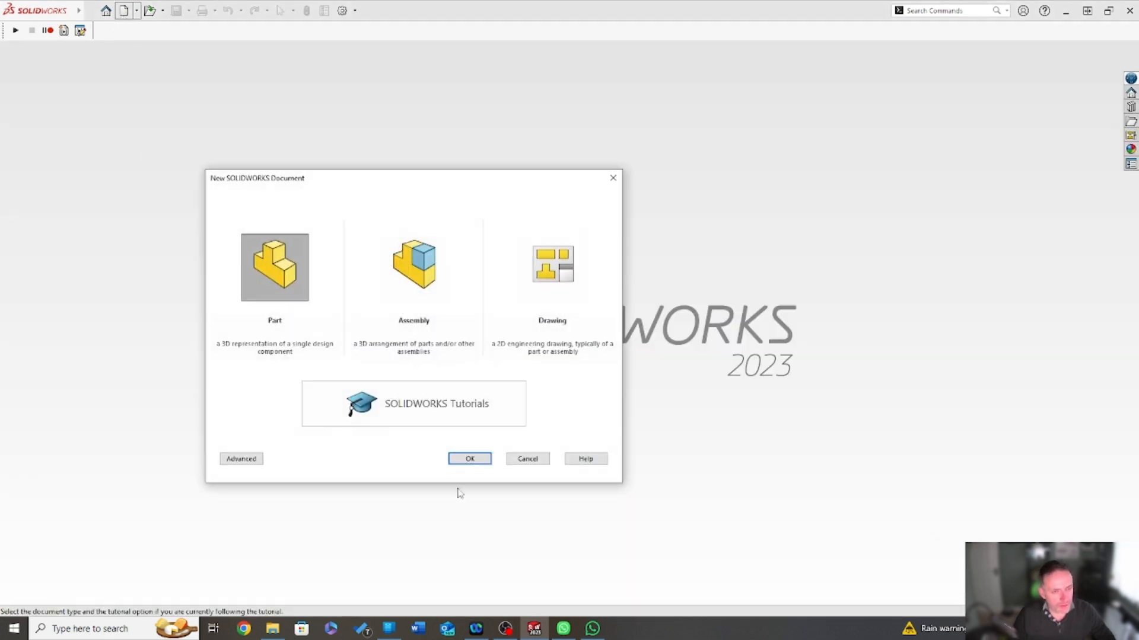
pyautogui.click(546, 262)
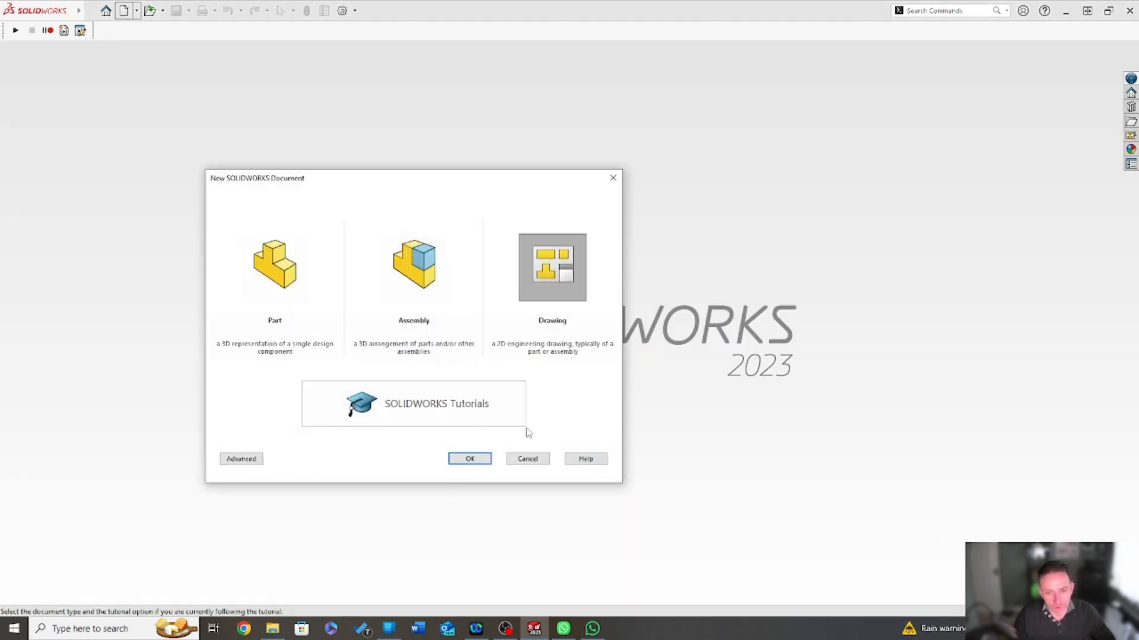
pyautogui.click(471, 460)
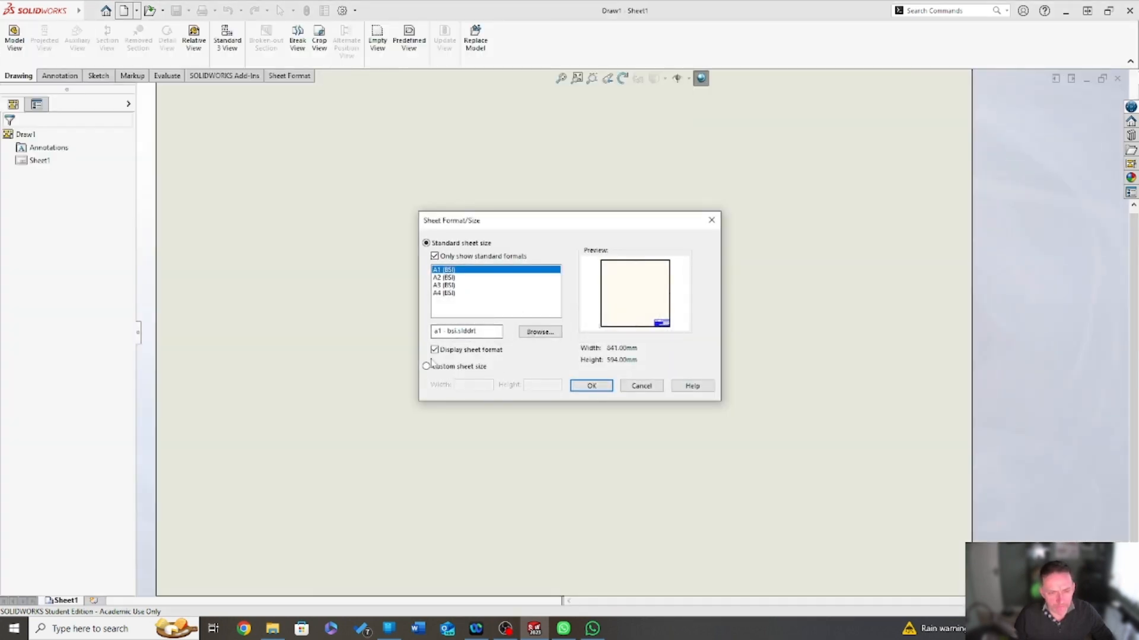
pyautogui.click(426, 367)
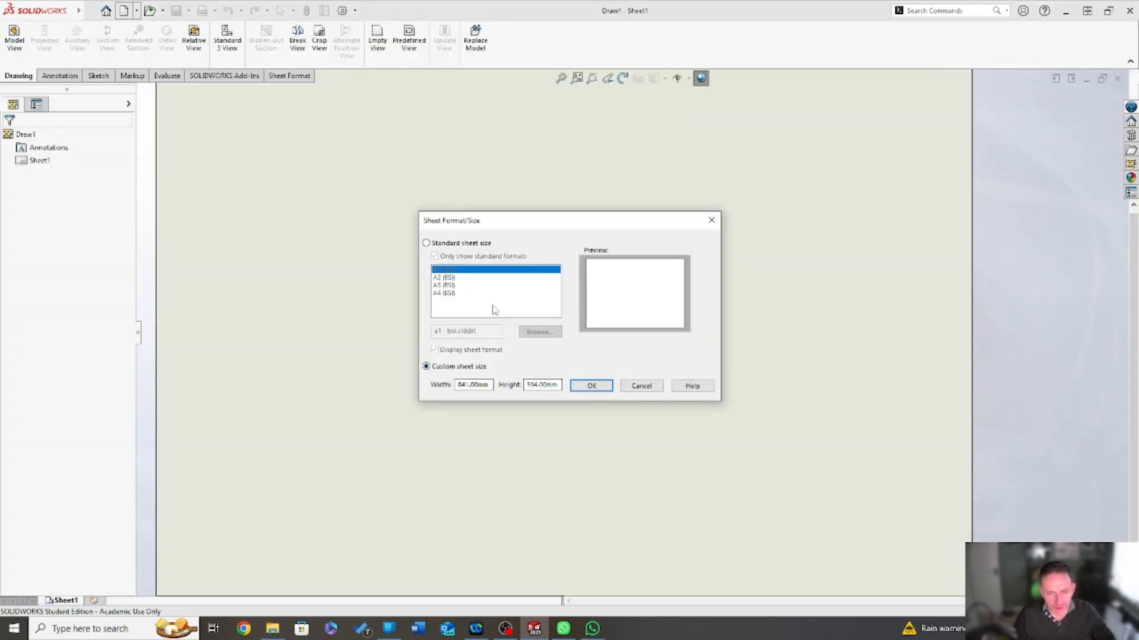
pyautogui.click(592, 386)
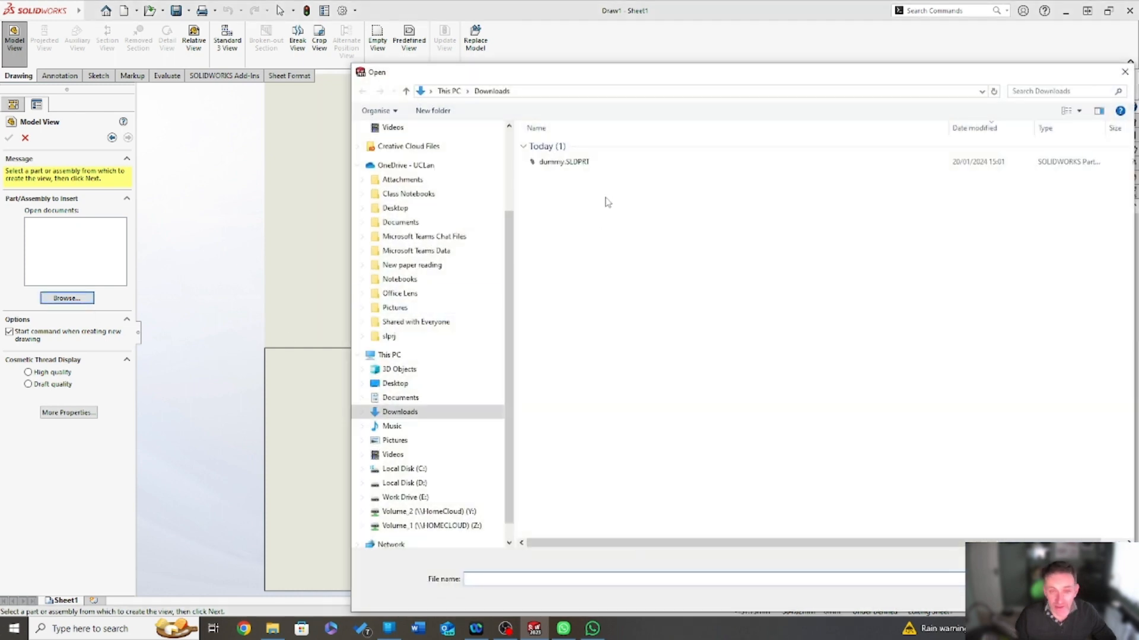
# Insert a front view of dummy.SLDPRT in the lower-left area of the sheet, without projected views.
pyautogui.doubleClick(564, 162)
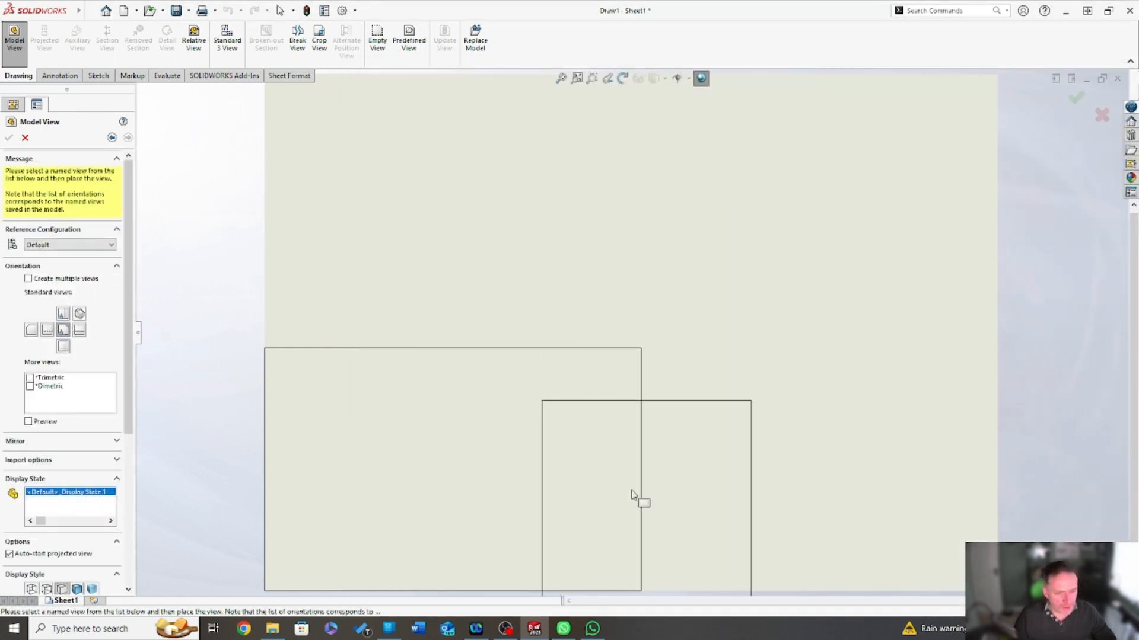
pyautogui.click(469, 464)
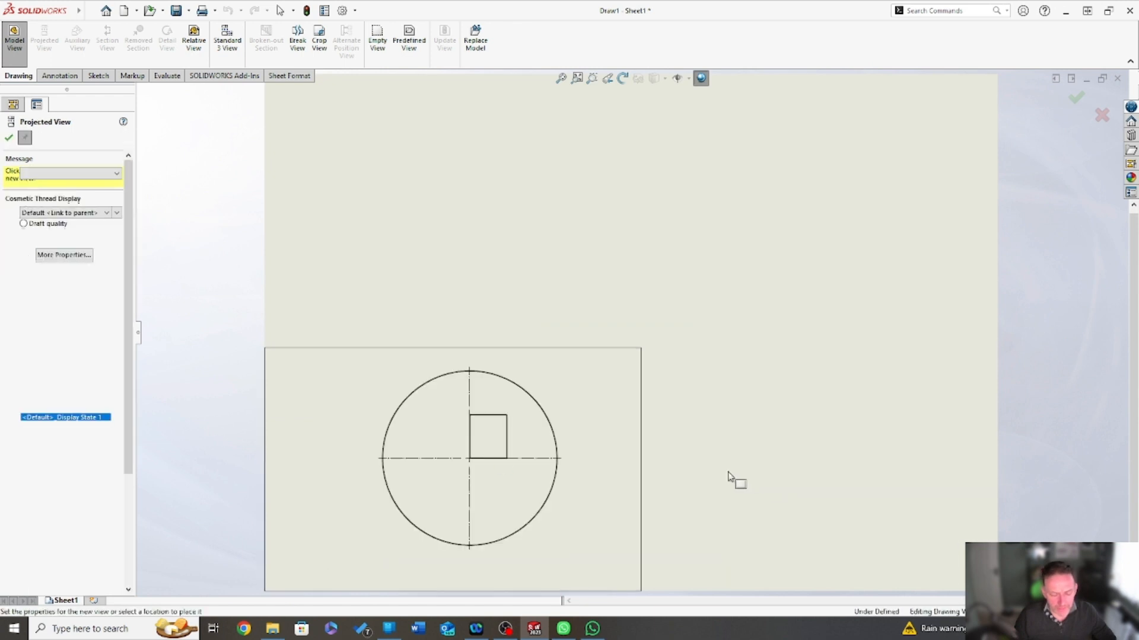
pyautogui.click(23, 138)
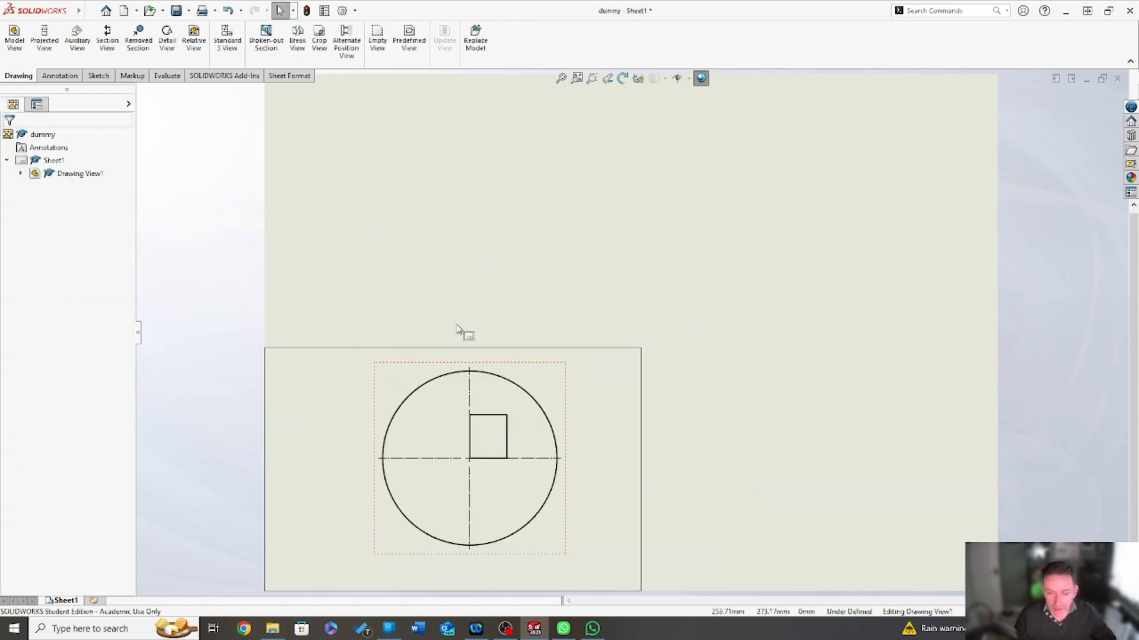
pyautogui.scroll(3, 584, 474)
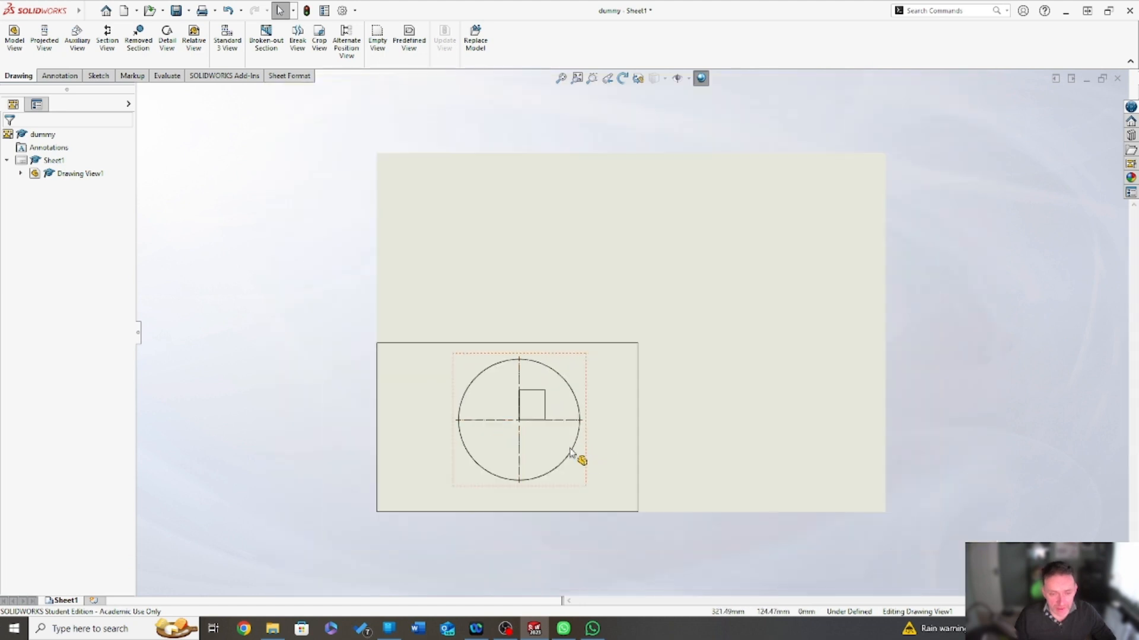
pyautogui.scroll(-3, 605, 439)
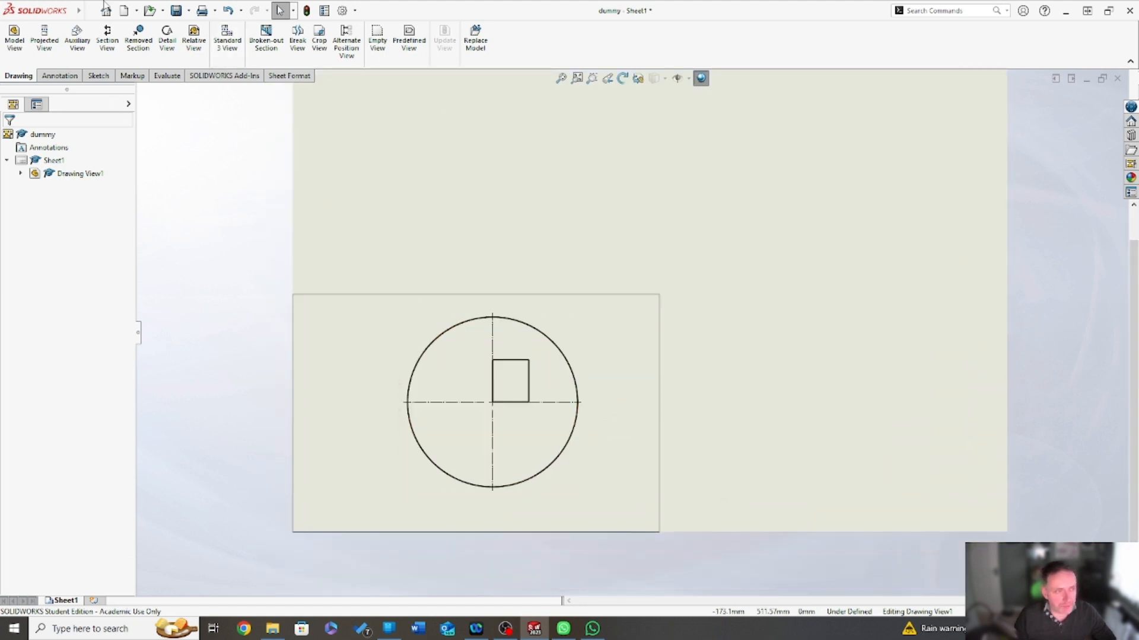
pyautogui.scroll(-2, 569, 334)
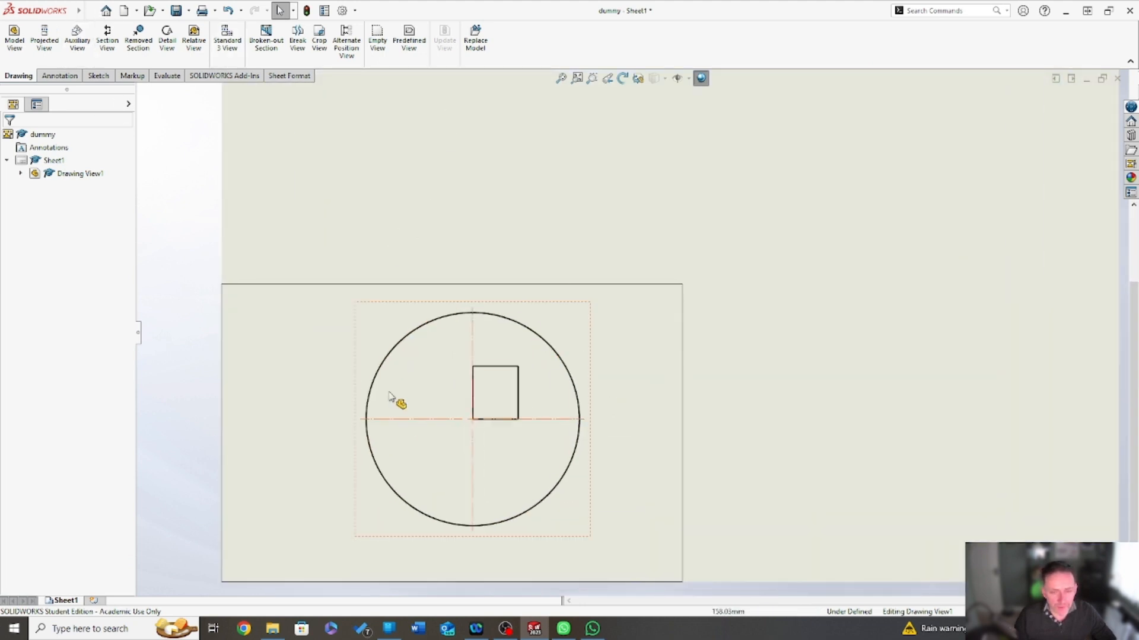
# Add a diameter dimension to the disc's outer circle, placed to the right of the view.
pyautogui.click(98, 76)
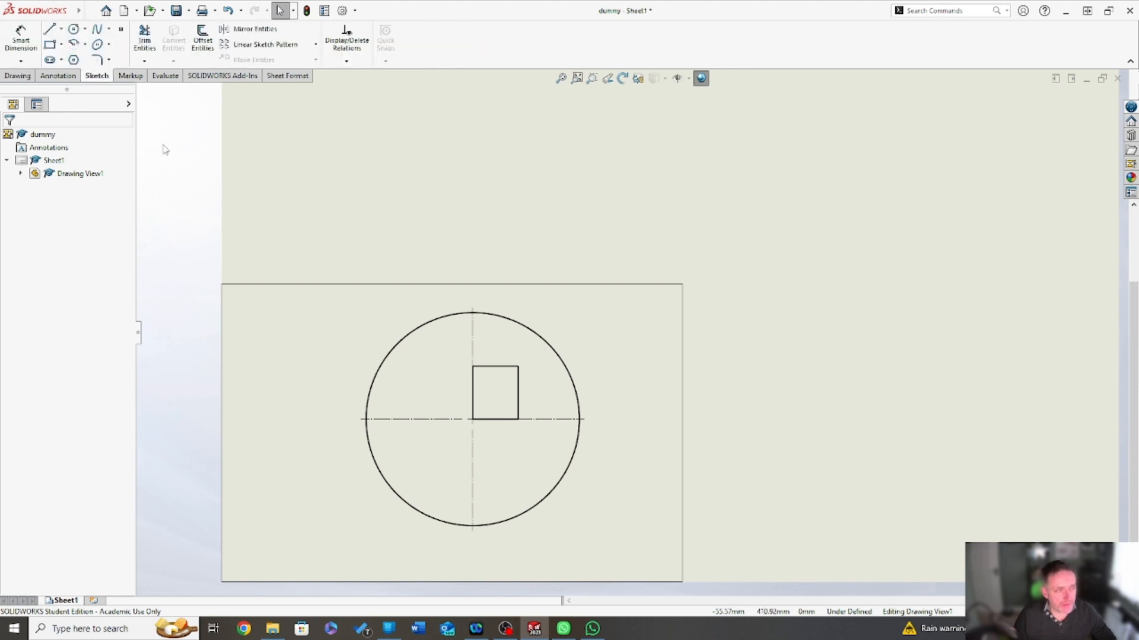
pyautogui.click(21, 38)
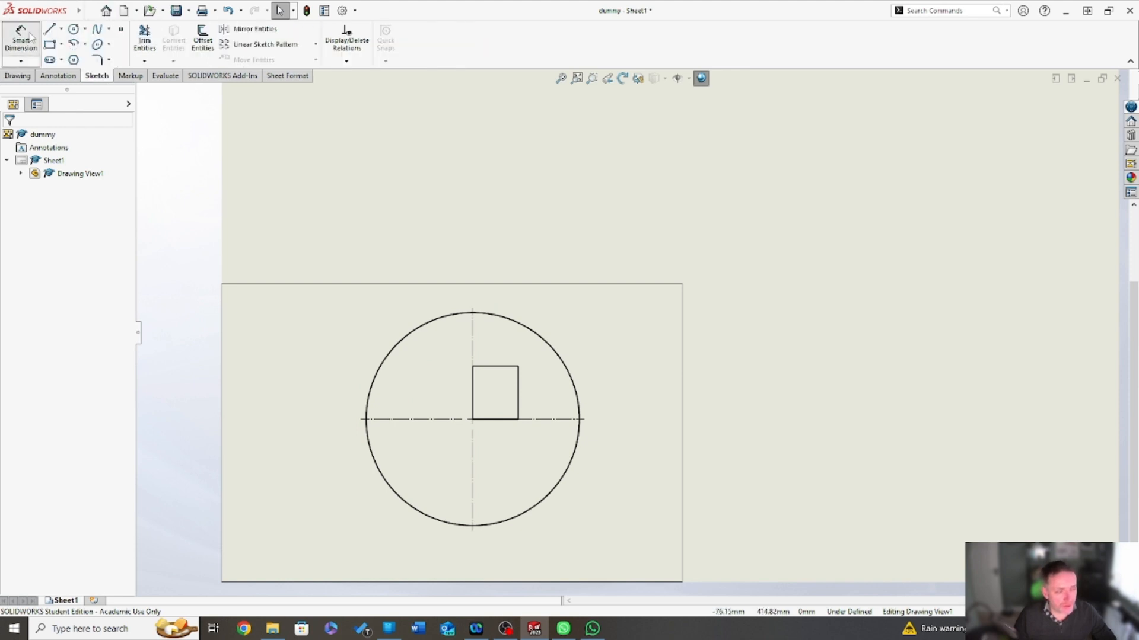
pyautogui.click(510, 325)
pyautogui.click(616, 438)
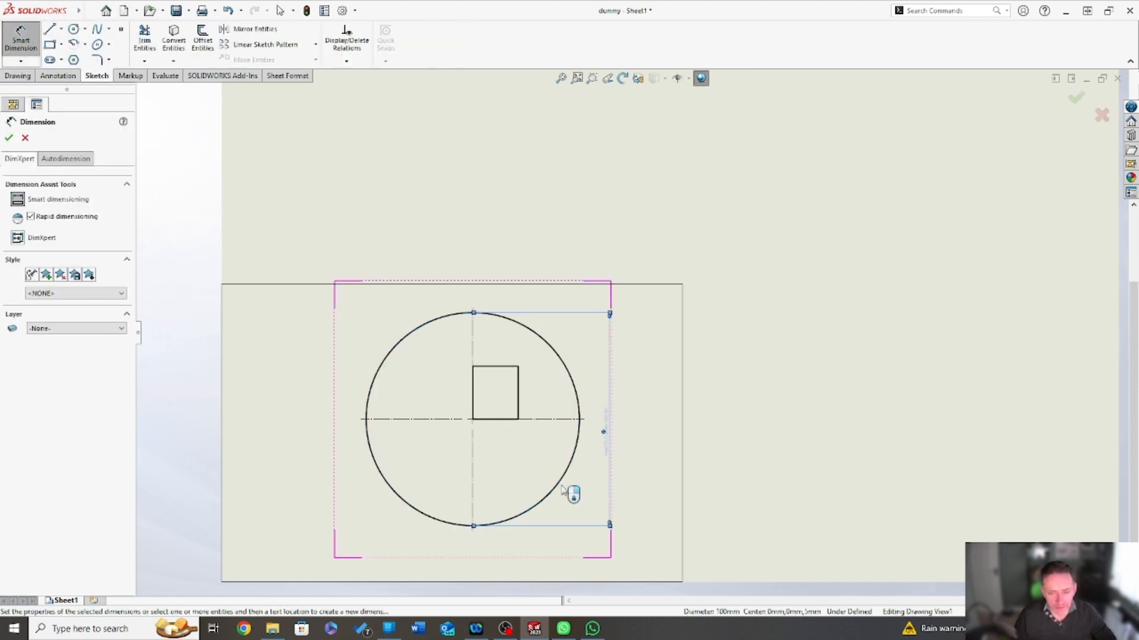
# Dimension the rectangular hole's height to the right of the view and its width above the view.
pyautogui.click(522, 389)
pyautogui.click(517, 386)
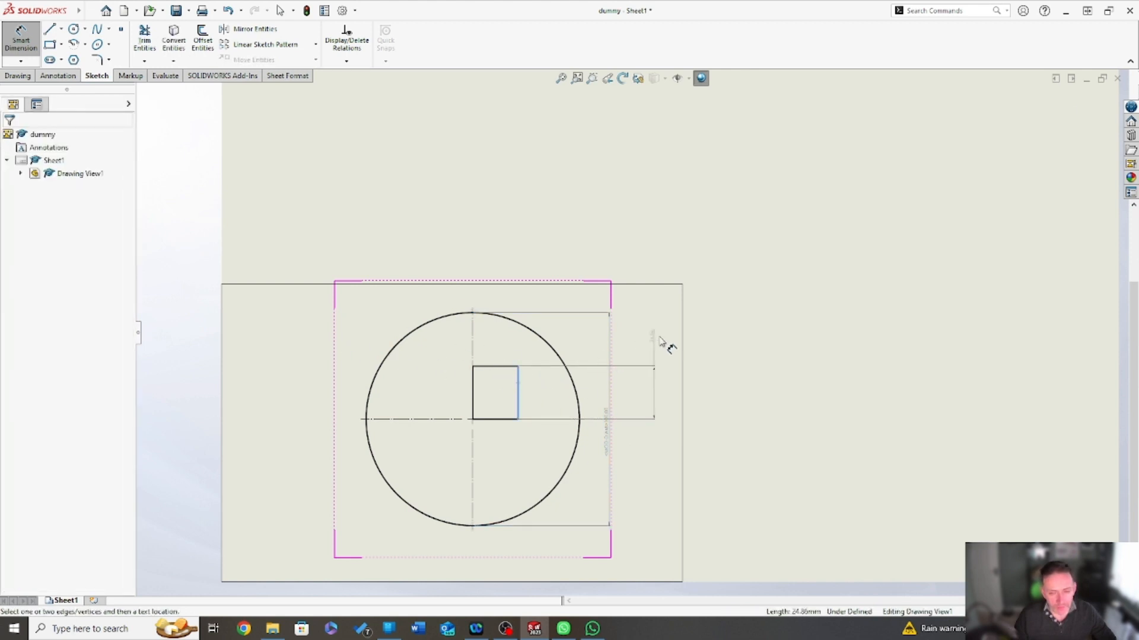
pyautogui.click(661, 341)
pyautogui.click(507, 367)
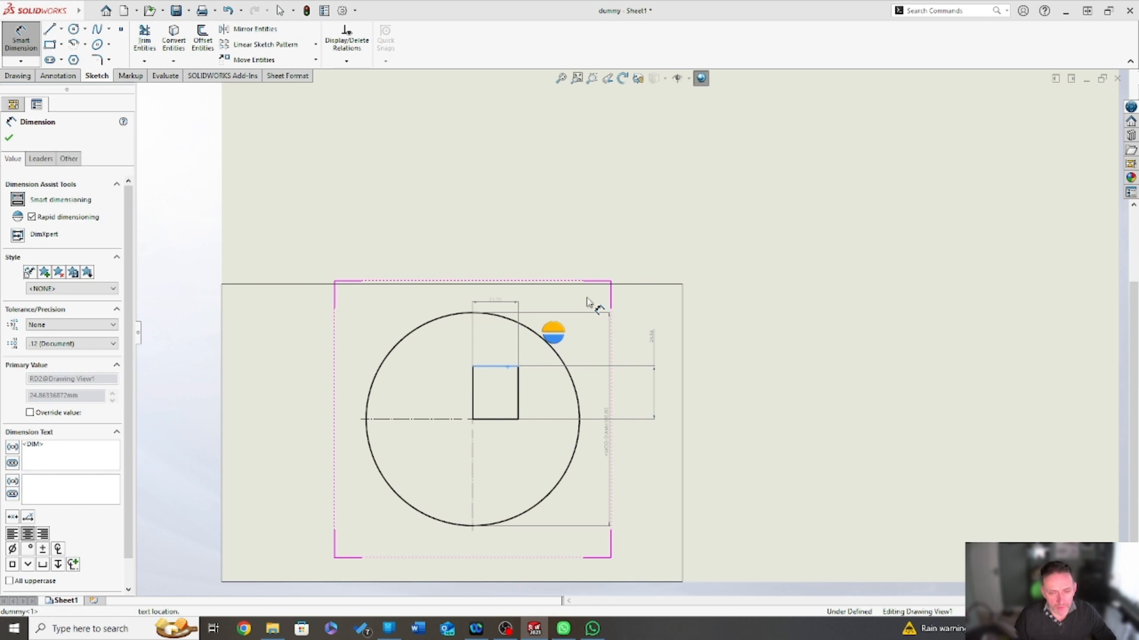
pyautogui.click(645, 310)
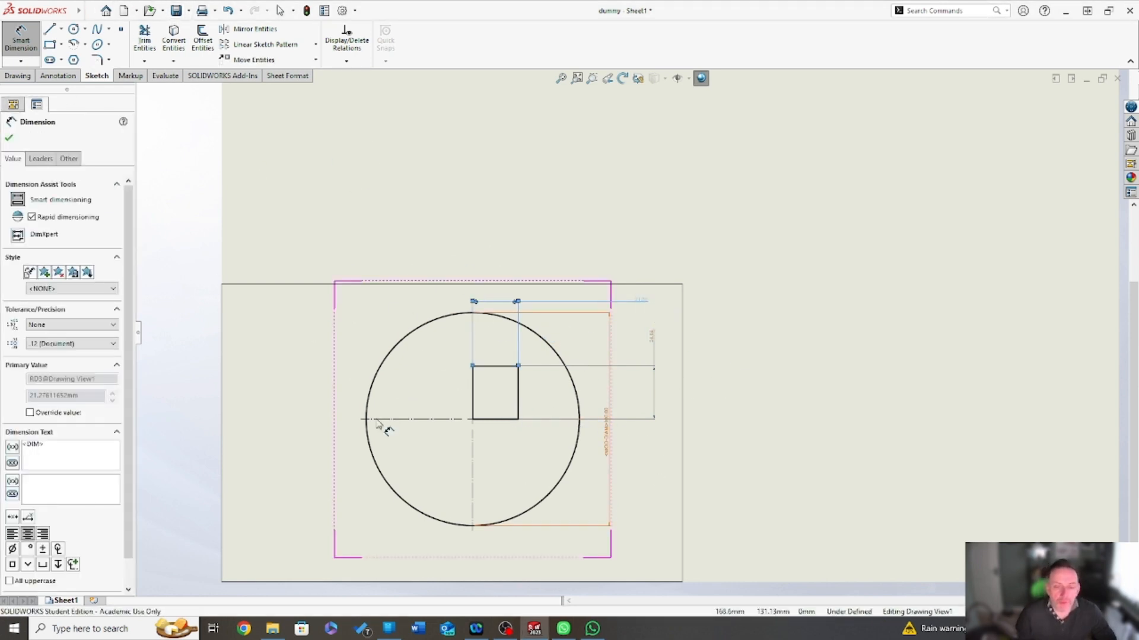
pyautogui.click(8, 139)
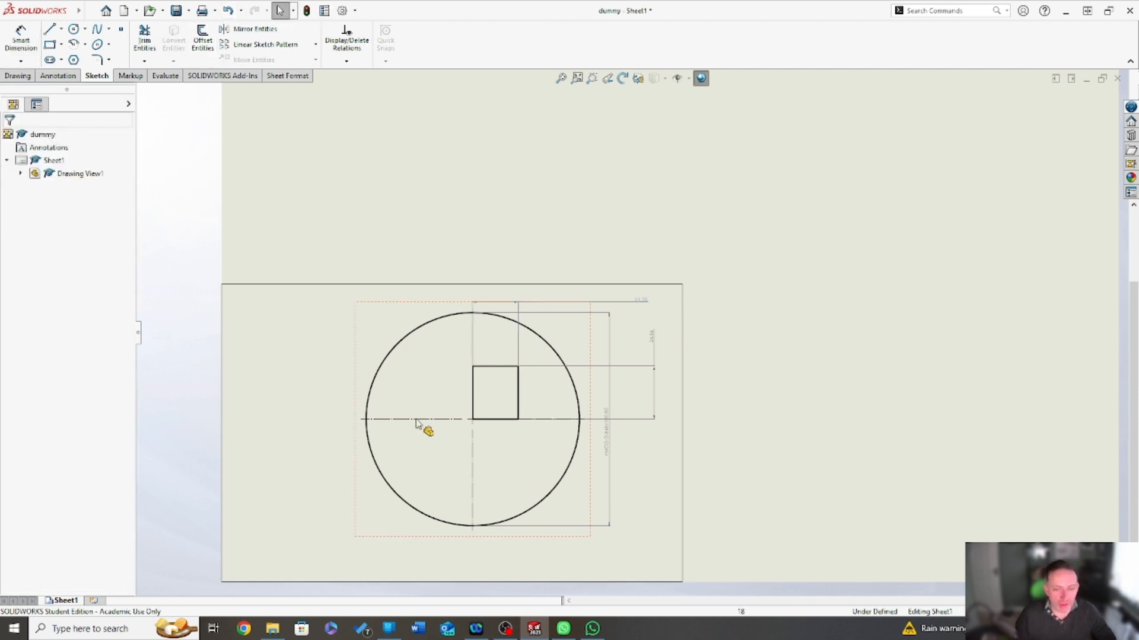
# Save the drawing as dummy.DXF in the Downloads folder, using the Dxf file type.
pyautogui.click(189, 11)
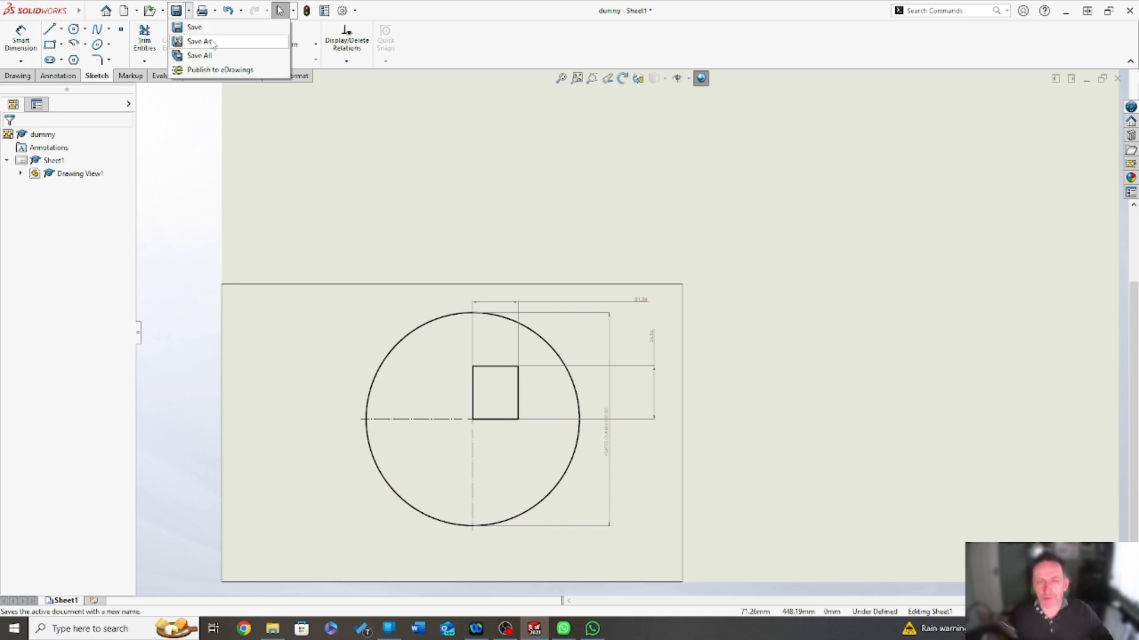
pyautogui.click(209, 44)
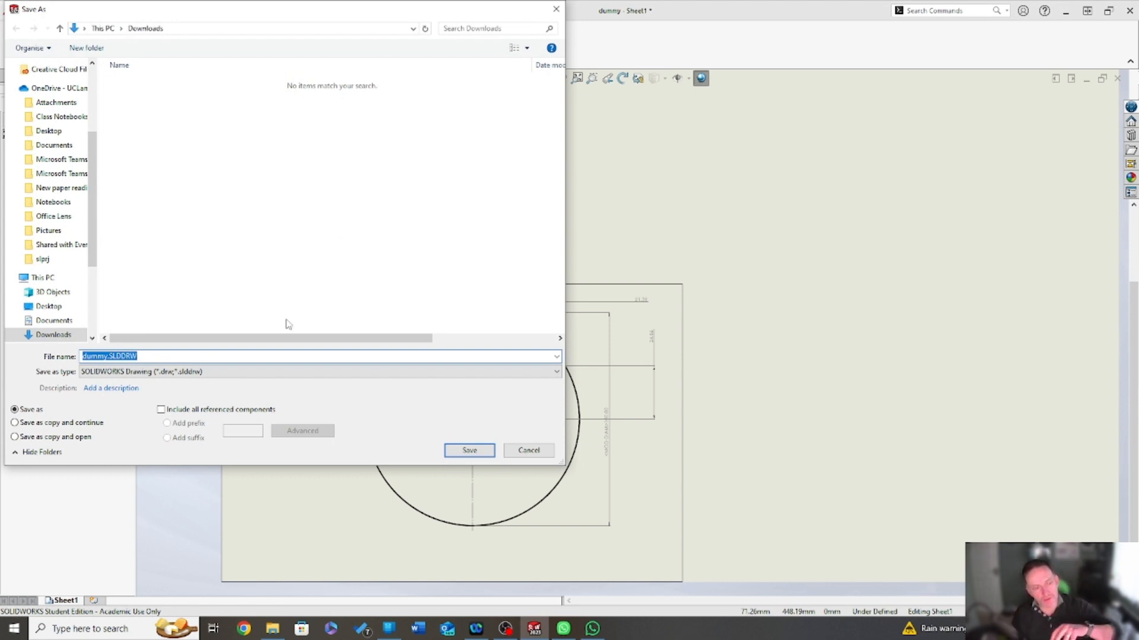
pyautogui.click(189, 371)
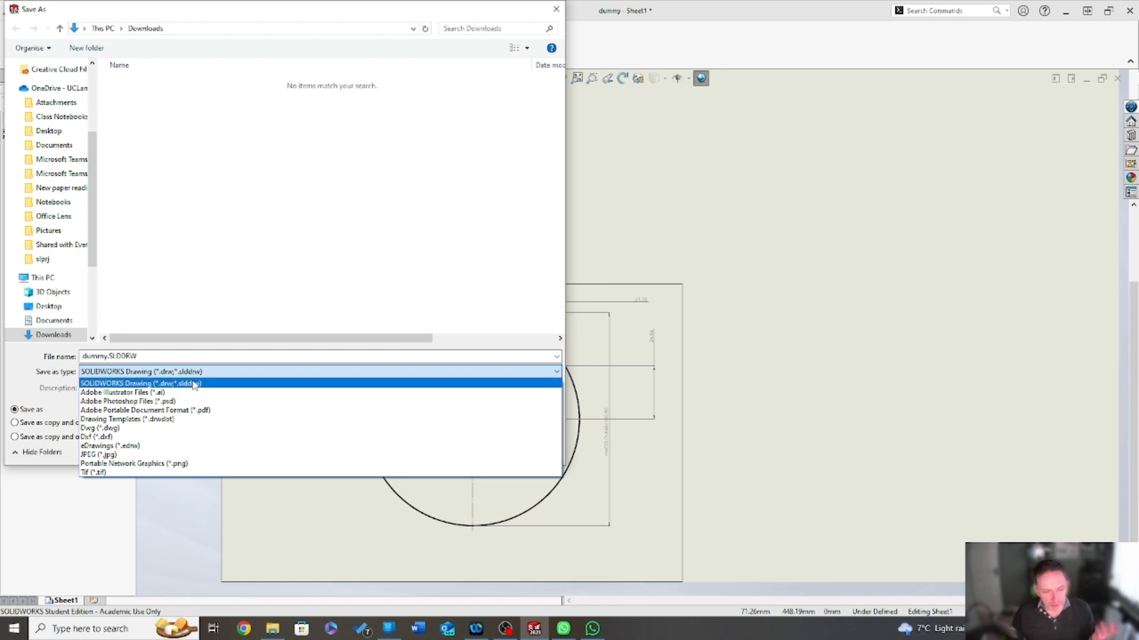
pyautogui.click(184, 437)
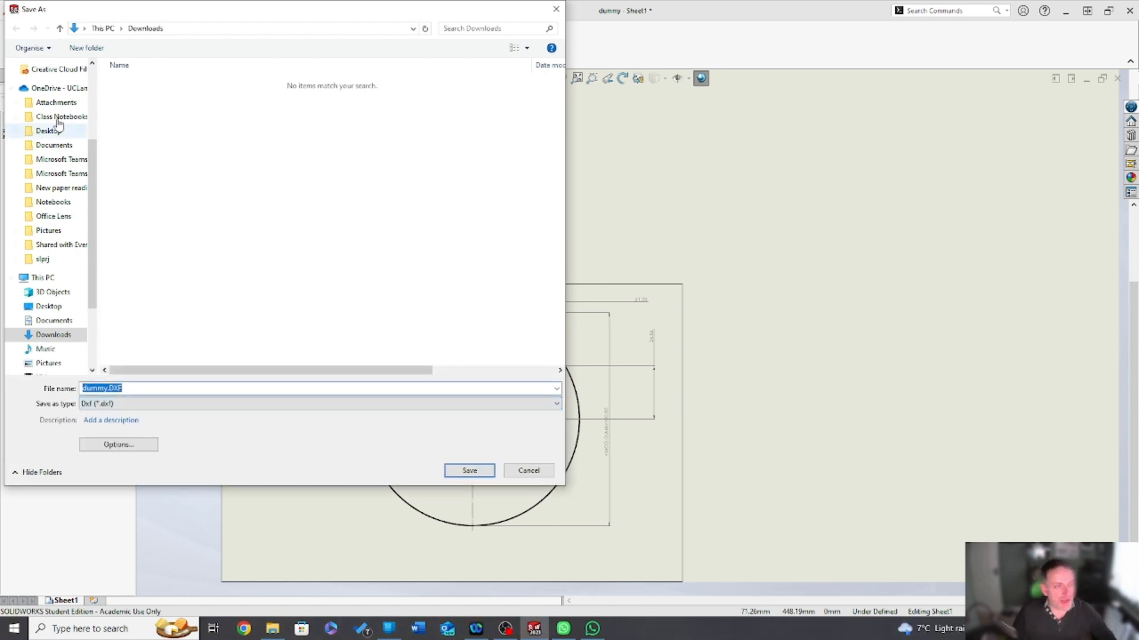
pyautogui.click(50, 307)
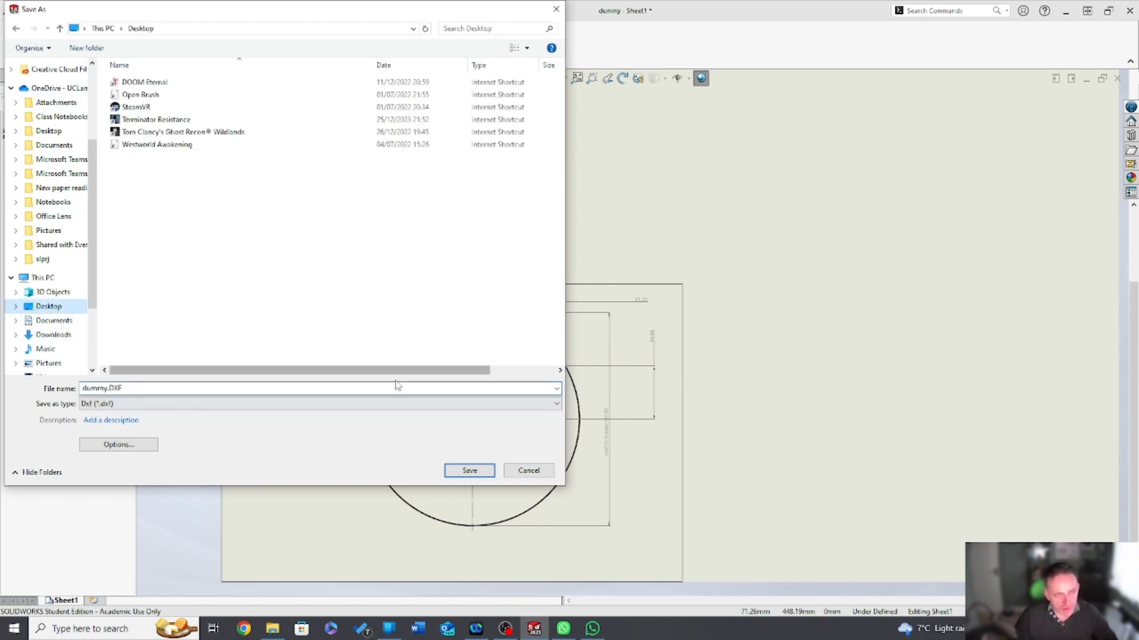
pyautogui.click(54, 335)
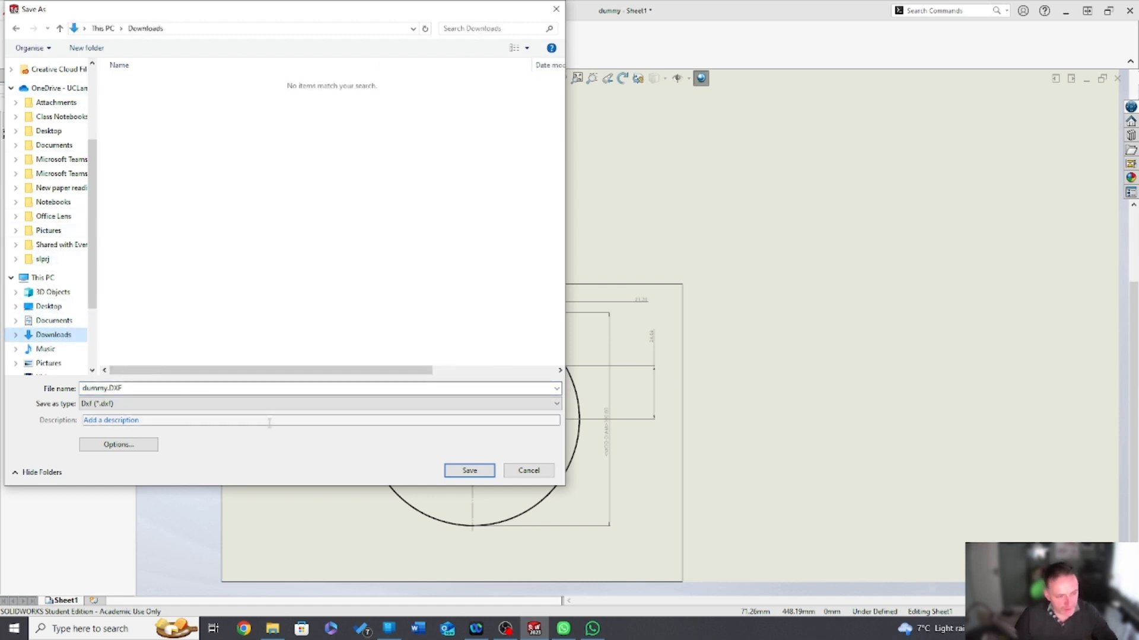
pyautogui.click(465, 473)
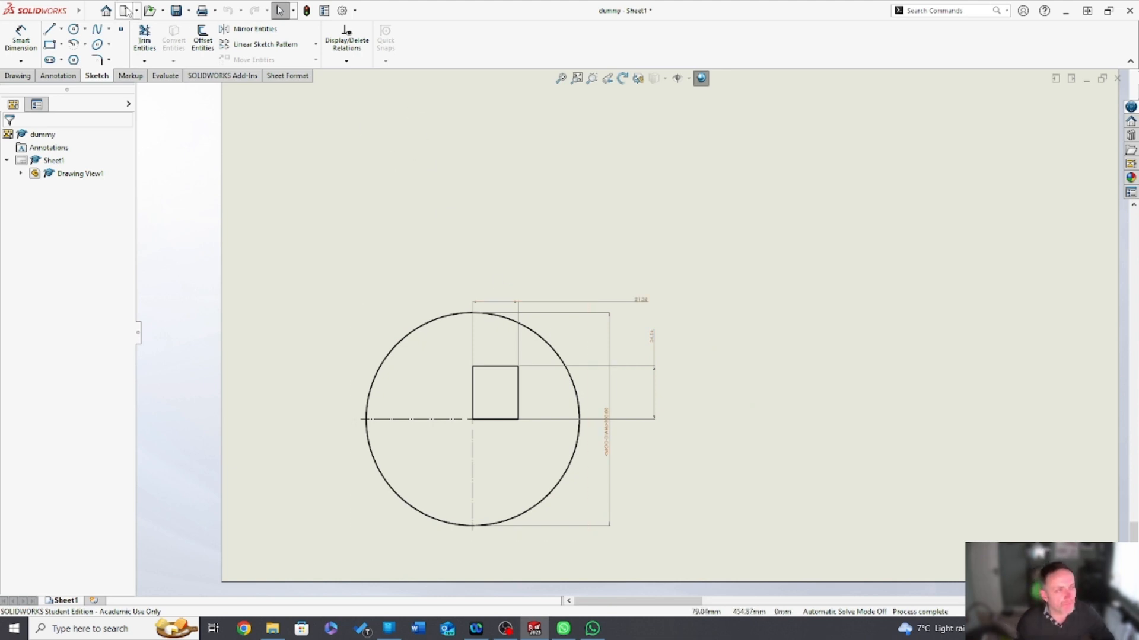
# Create a new part document.
pyautogui.click(126, 11)
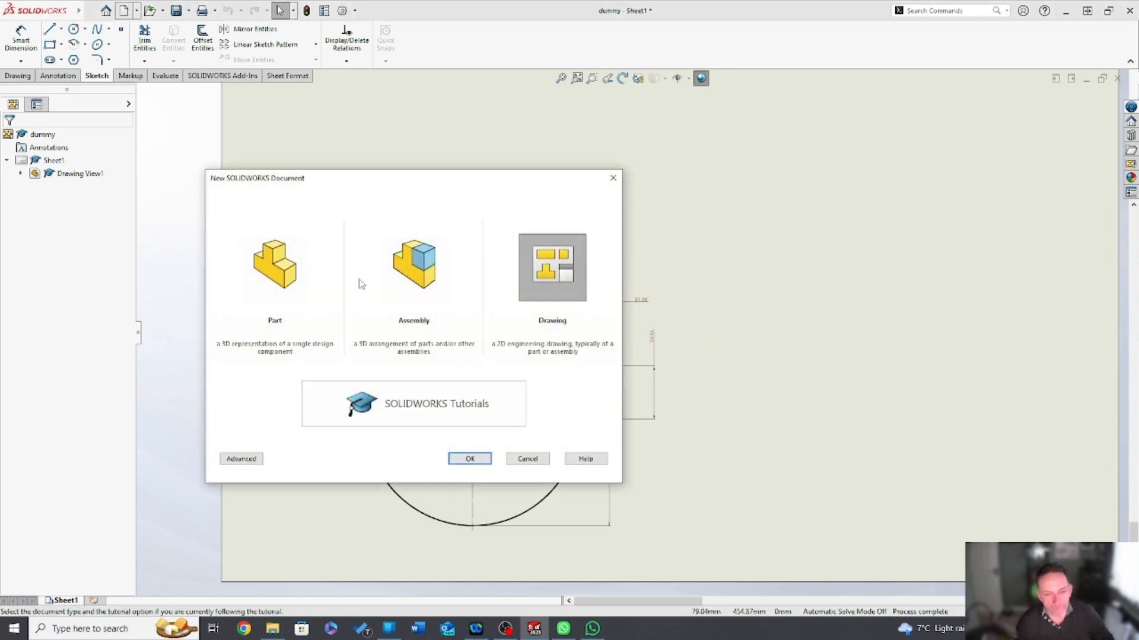
pyautogui.click(270, 283)
pyautogui.click(464, 459)
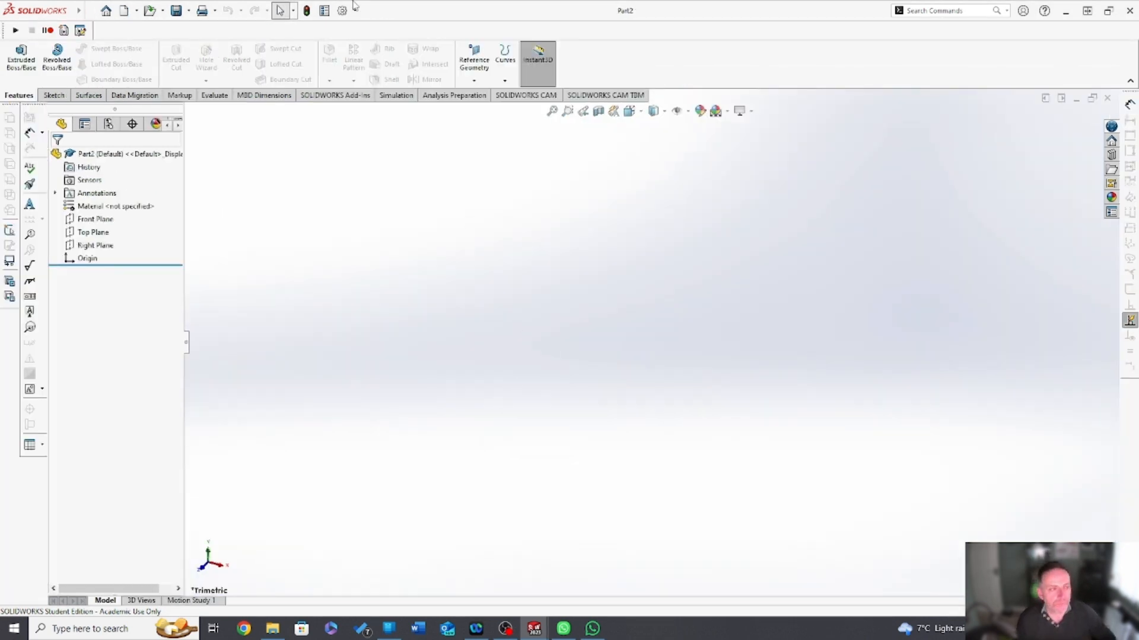
pyautogui.moveTo(64, 25)
pyautogui.click(159, 11)
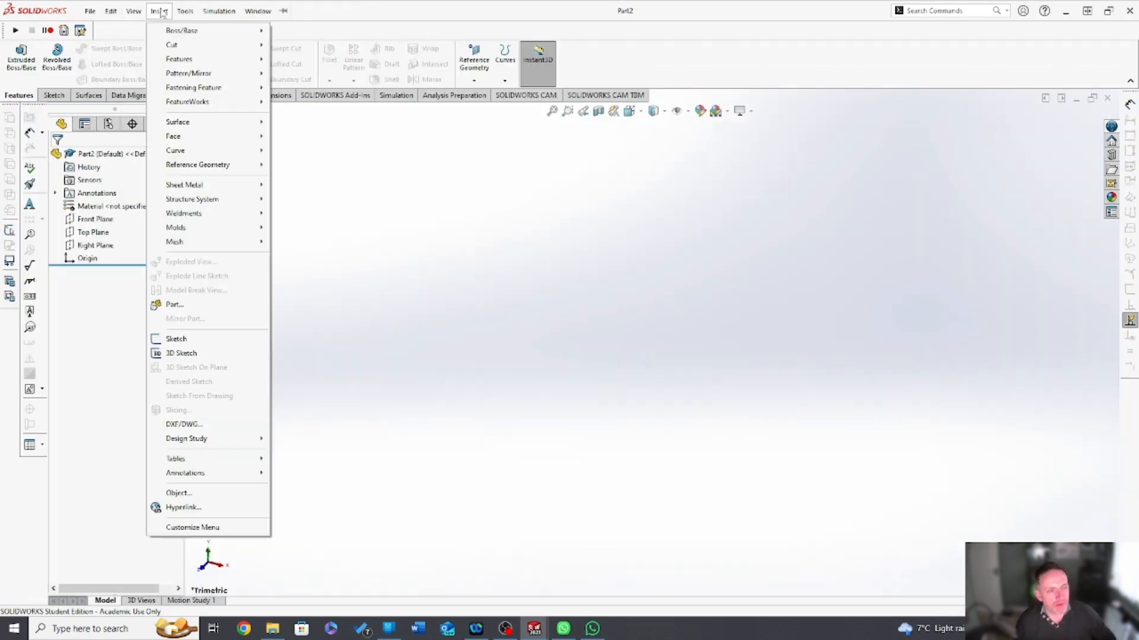
pyautogui.click(190, 425)
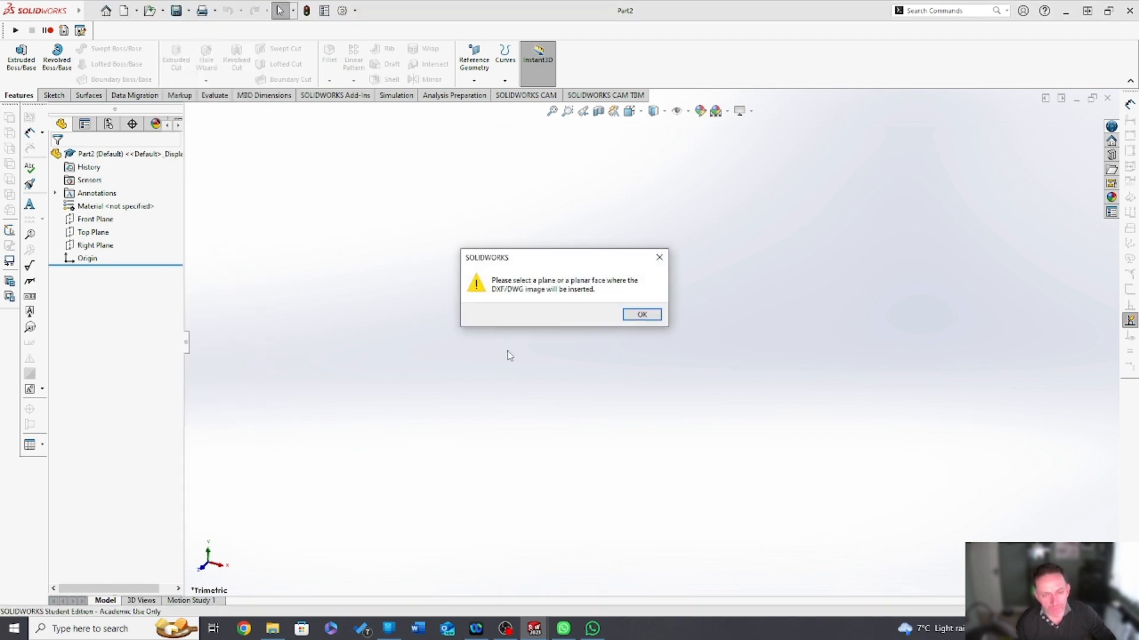
pyautogui.click(642, 315)
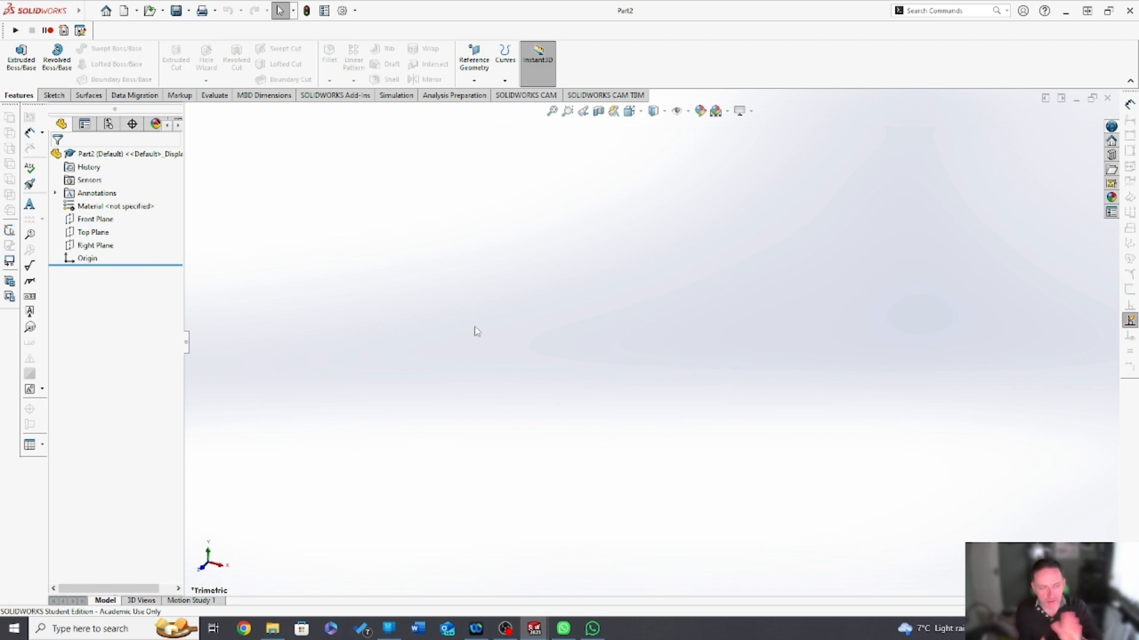
# Insert dummy.DXF from Downloads on the Top Plane as a reference 2D sketch, in millimetres with all layers.
pyautogui.click(84, 233)
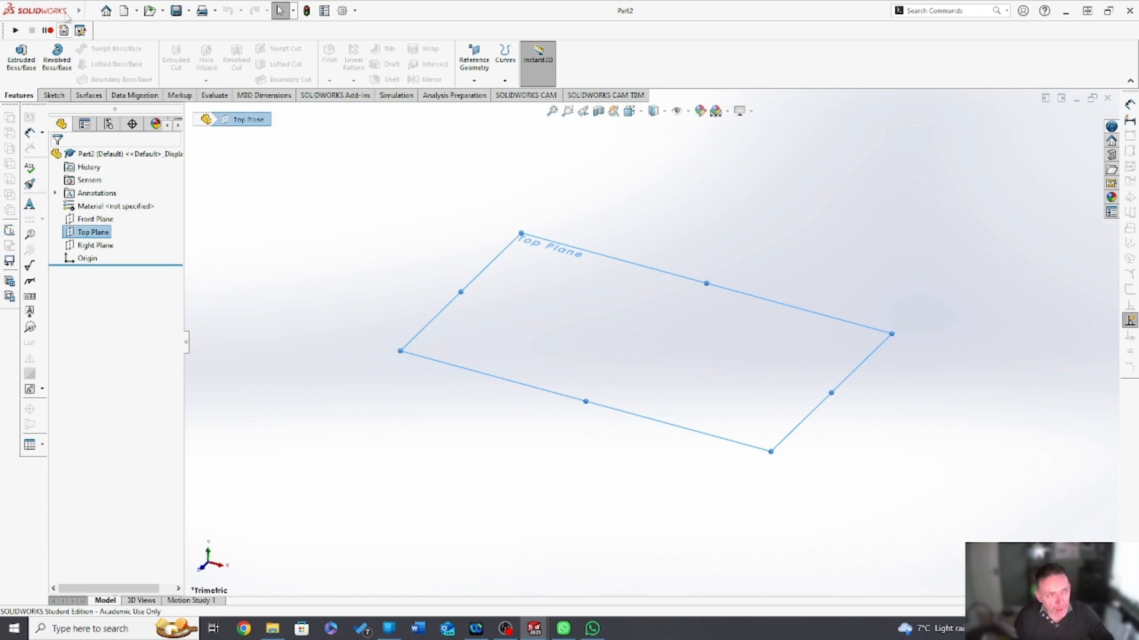
pyautogui.moveTo(66, 11)
pyautogui.click(159, 11)
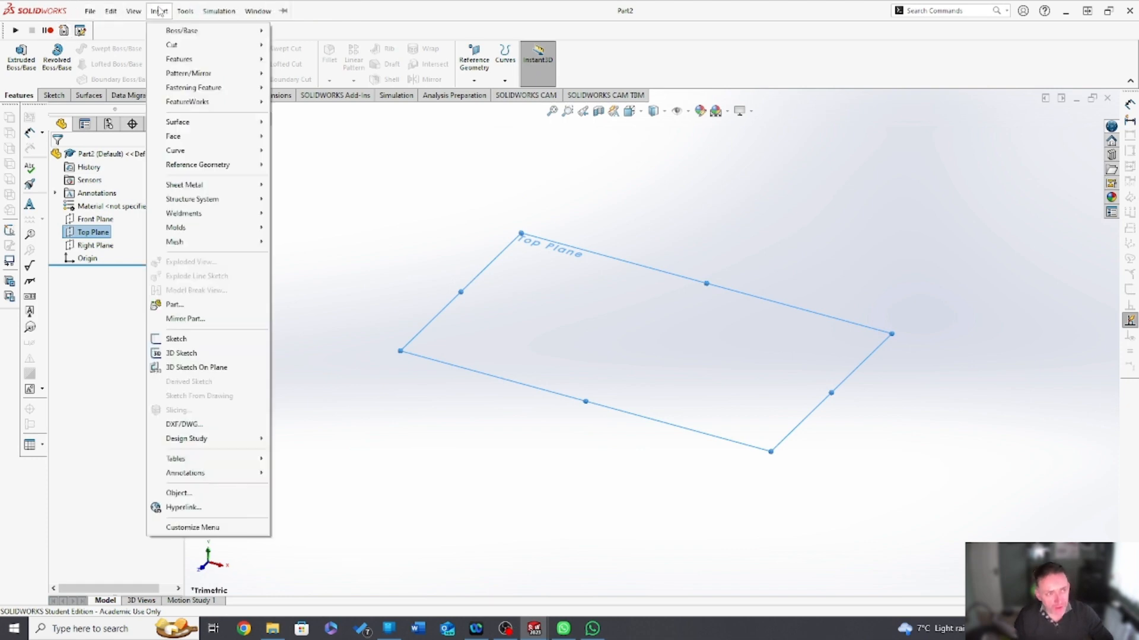
pyautogui.click(204, 424)
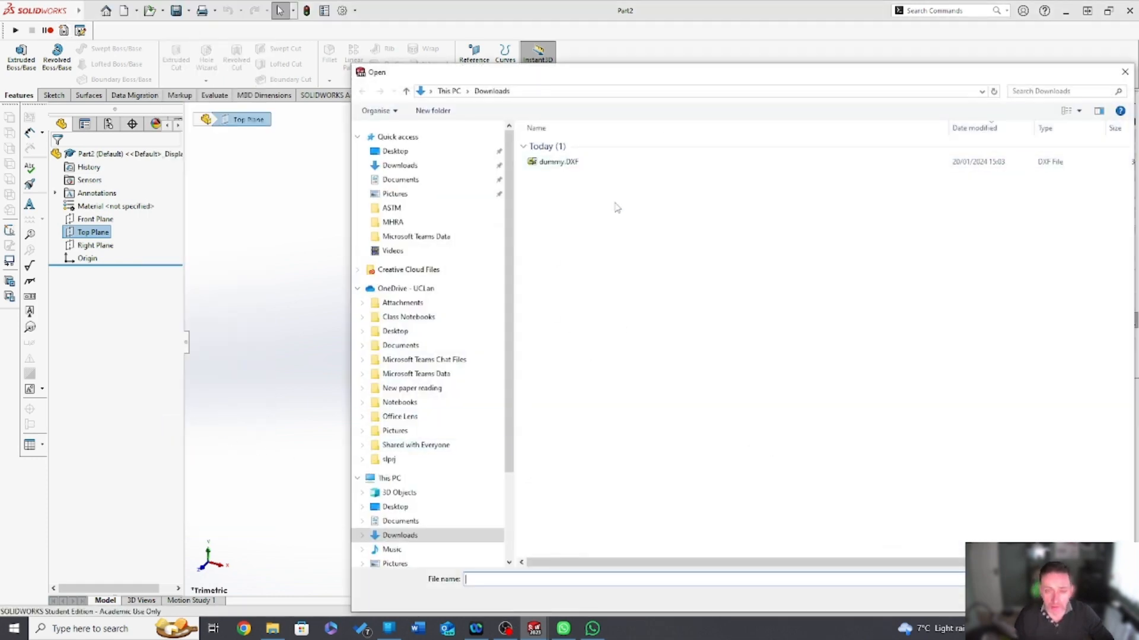
pyautogui.click(568, 165)
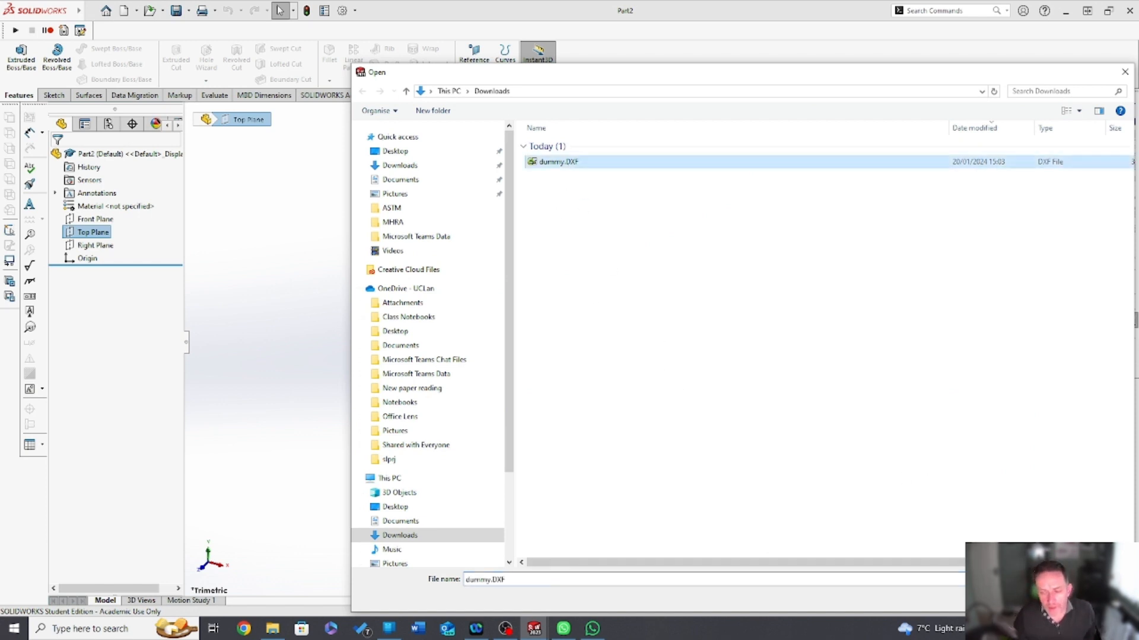
pyautogui.press('Return')
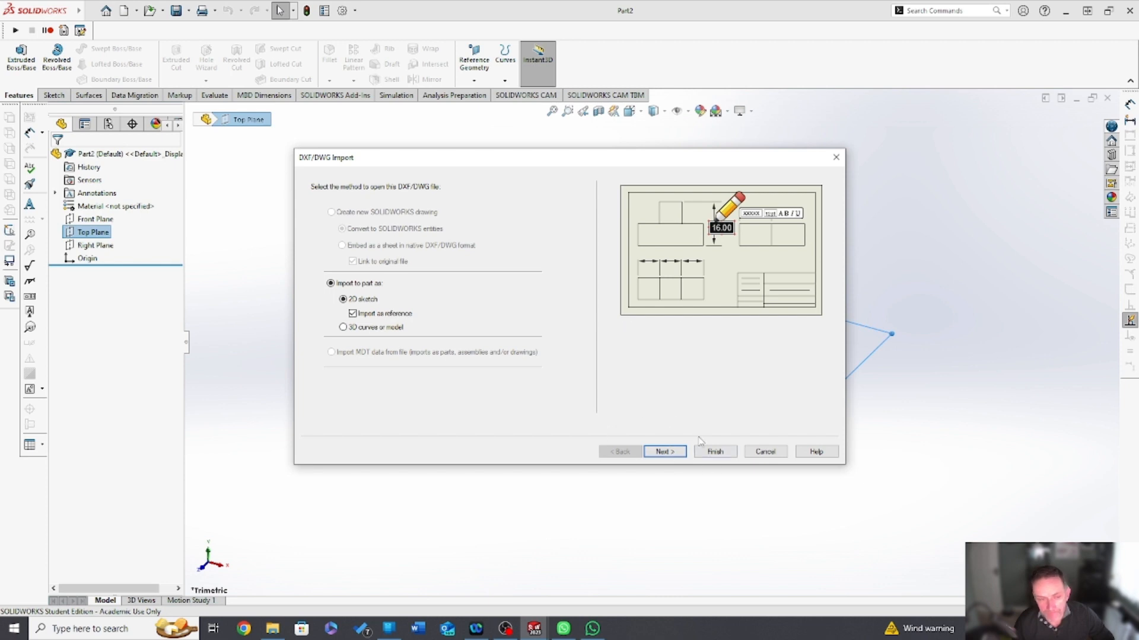
pyautogui.click(667, 452)
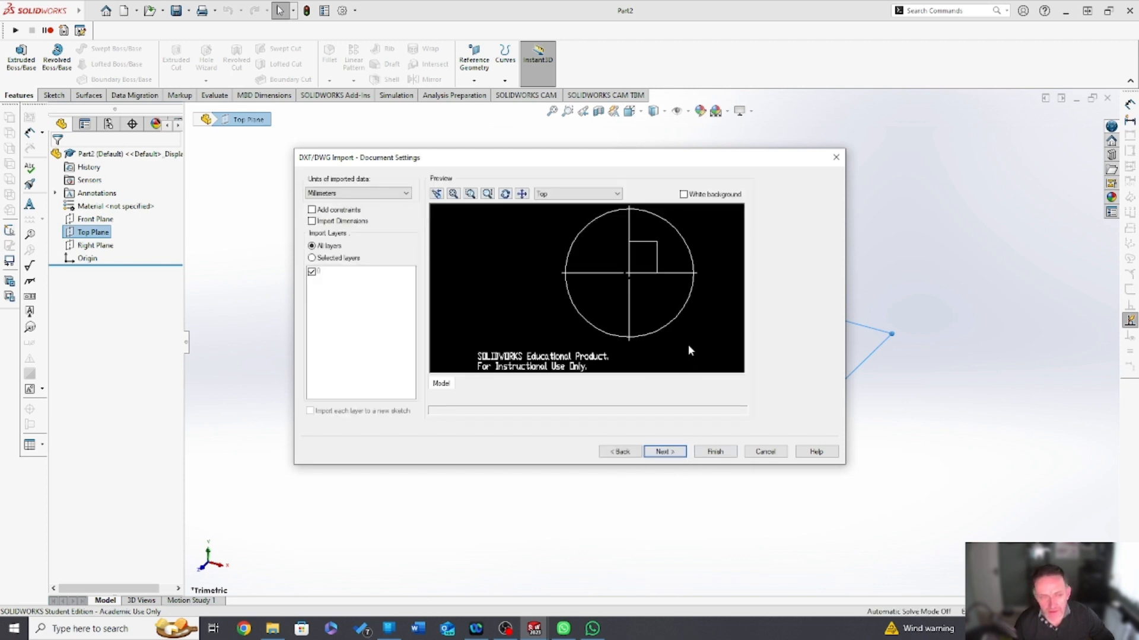
pyautogui.click(681, 452)
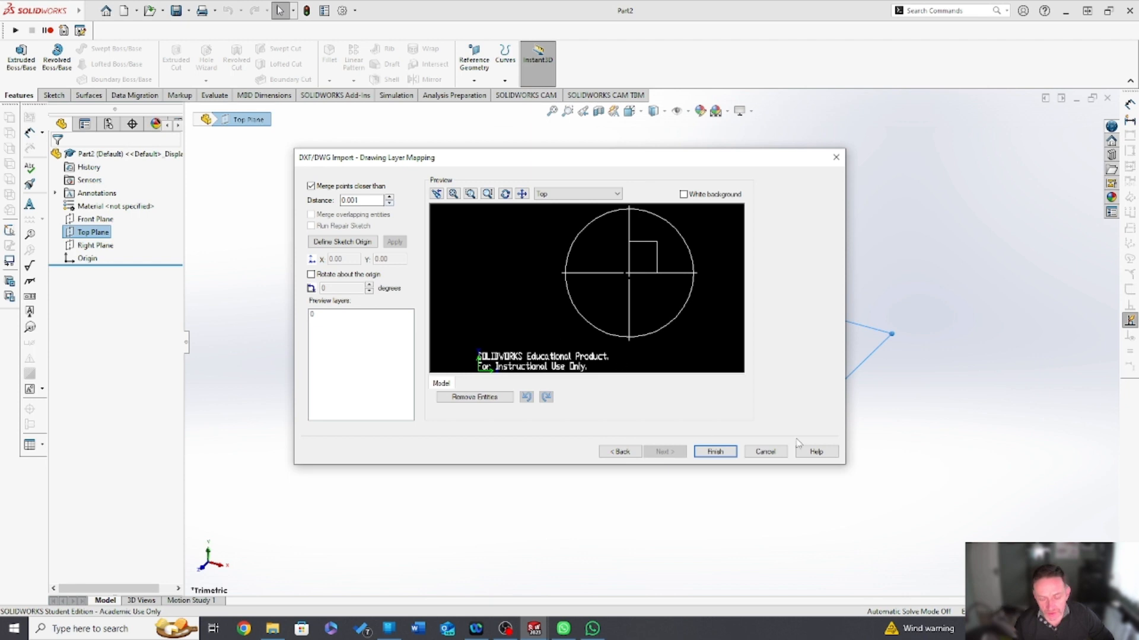
pyautogui.click(715, 452)
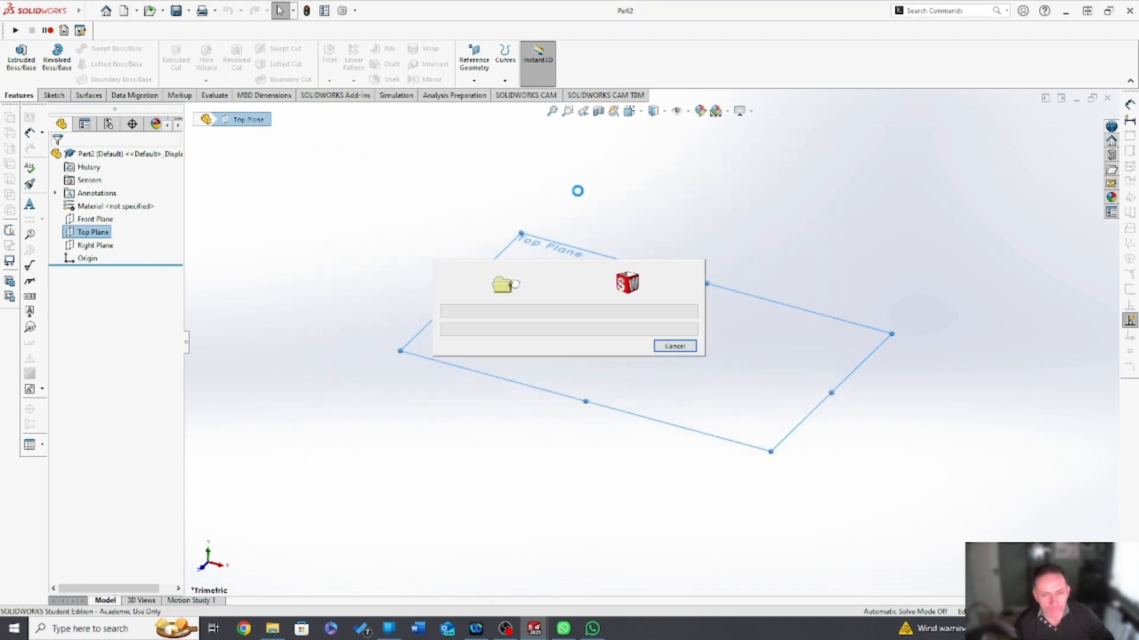
pyautogui.click(608, 347)
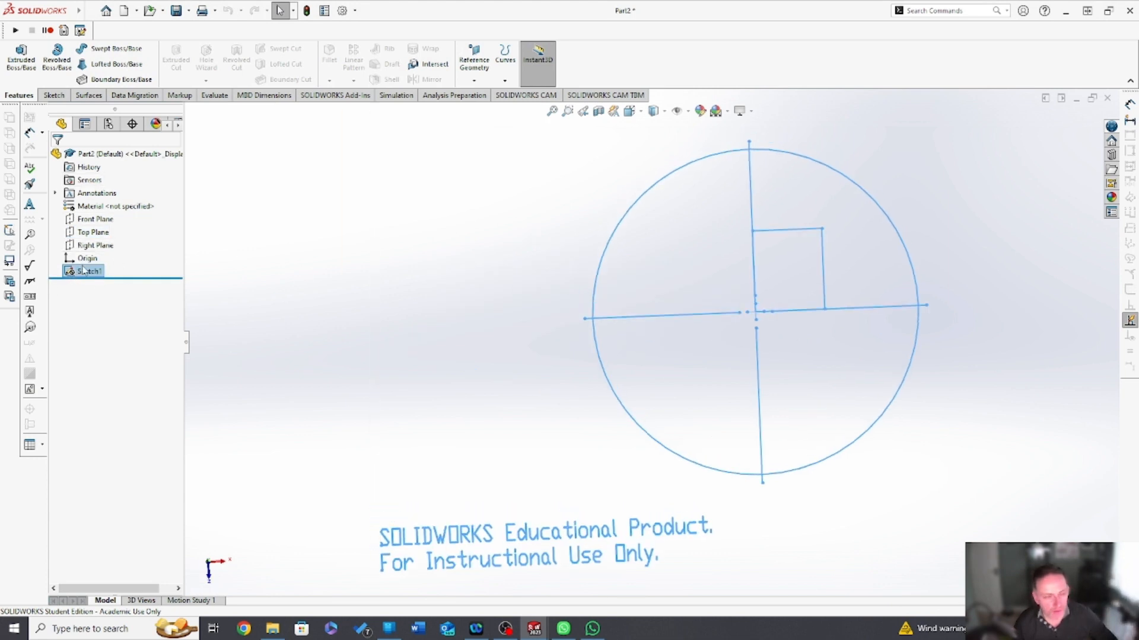
pyautogui.click(381, 312)
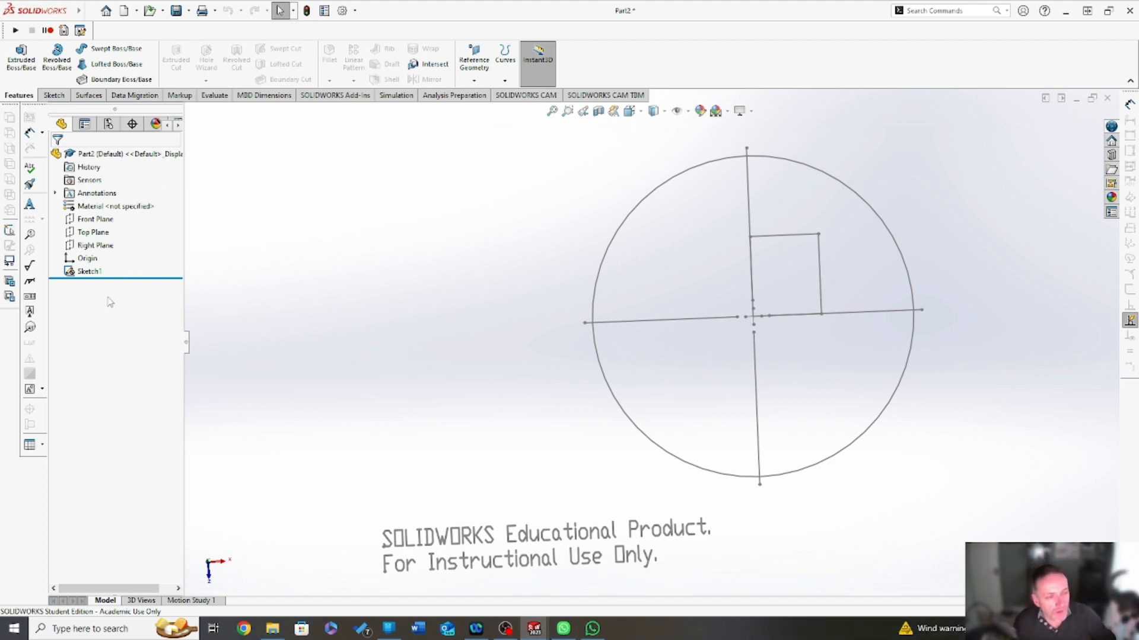
# Convert the imported reference sketch to an editable sketch and delete the educational-product text below the circle.
pyautogui.rightClick(88, 271)
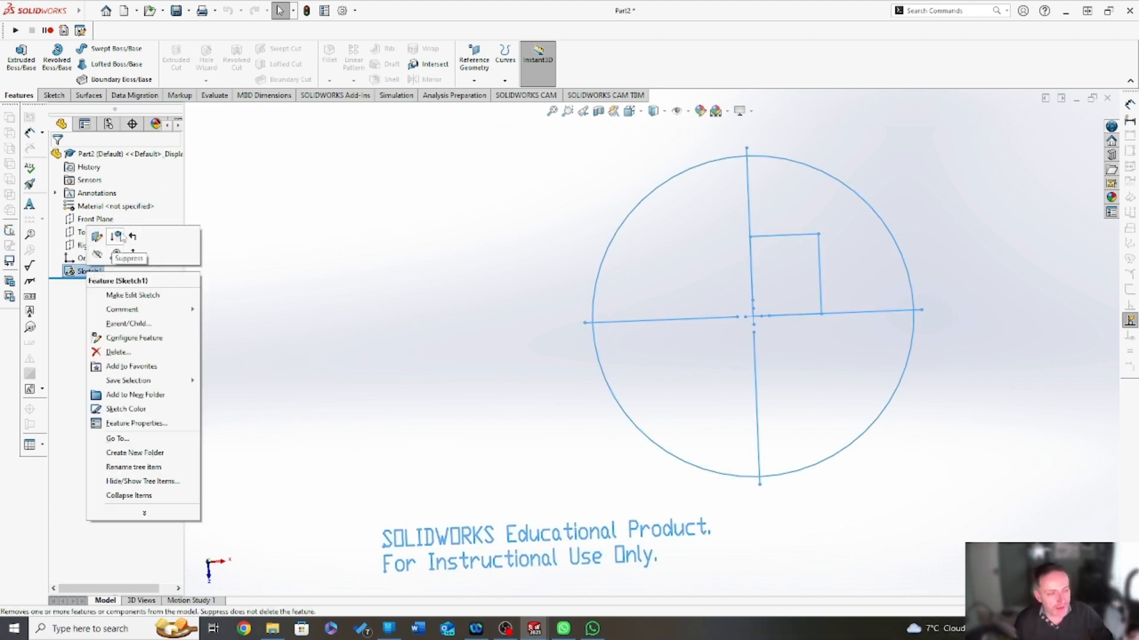
pyautogui.click(151, 303)
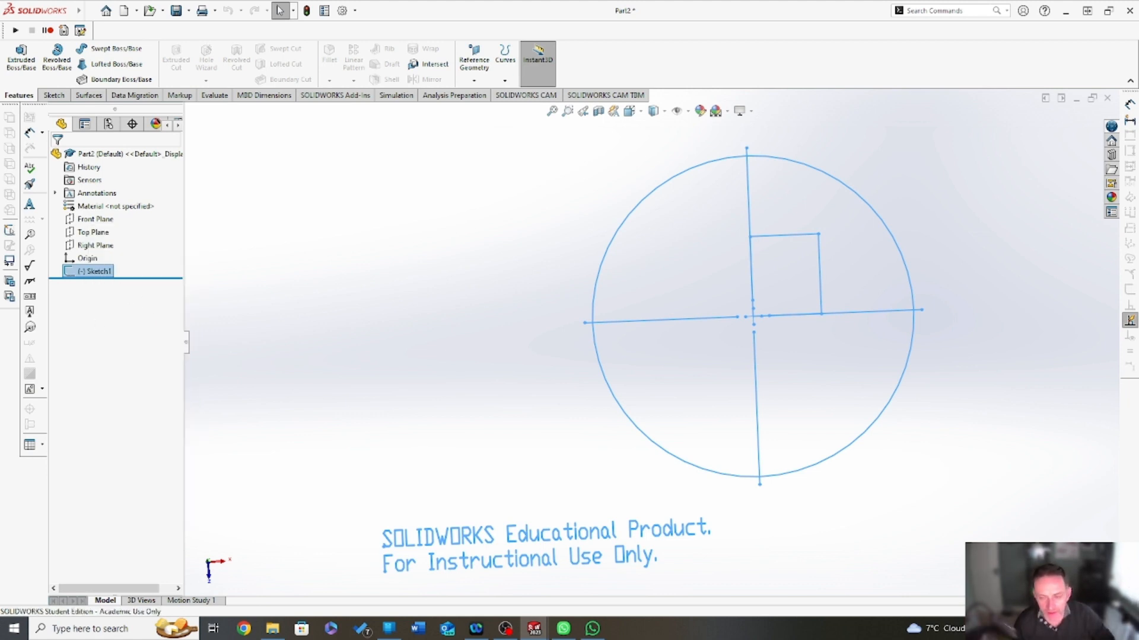
pyautogui.rightClick(93, 271)
pyautogui.click(102, 231)
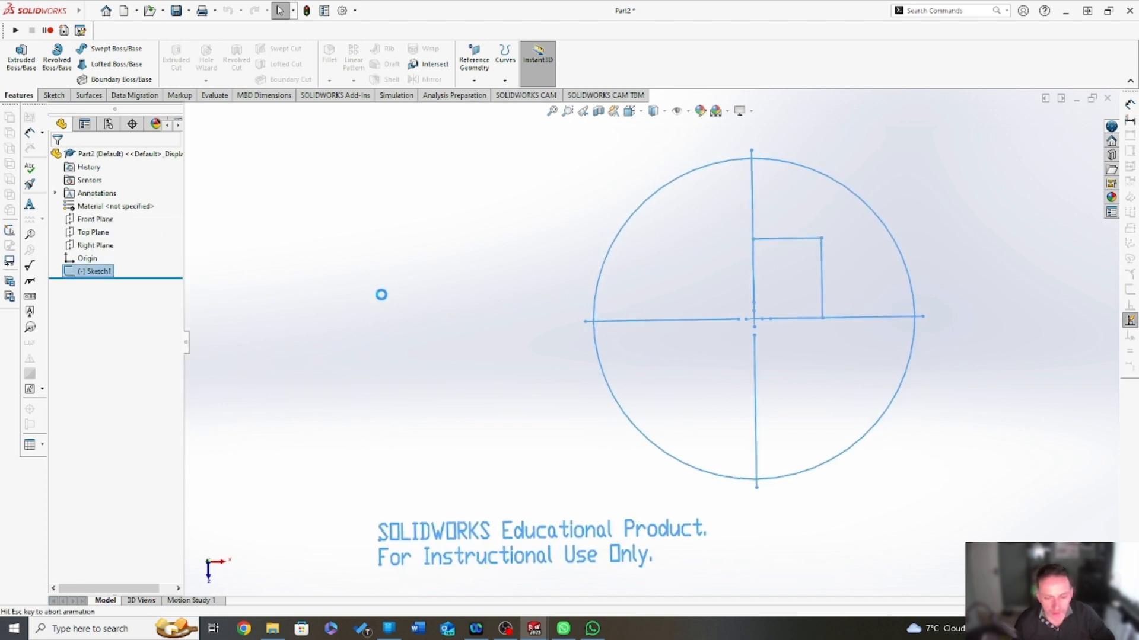
pyautogui.moveTo(393, 449)
pyautogui.mouseDown()
pyautogui.moveTo(643, 569)
pyautogui.moveTo(723, 573)
pyautogui.mouseUp()
pyautogui.scroll(-2, 795, 273)
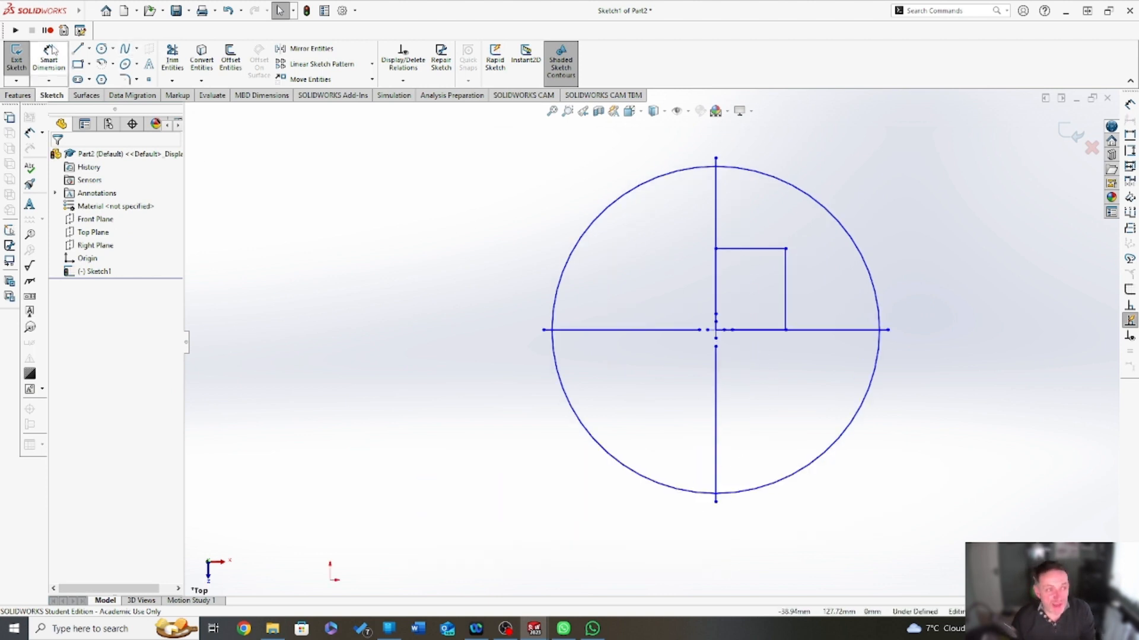
# Try to remove the circle and its centre lines around the rectangle with Power trim.
pyautogui.click(172, 59)
pyautogui.scroll(-3, 742, 158)
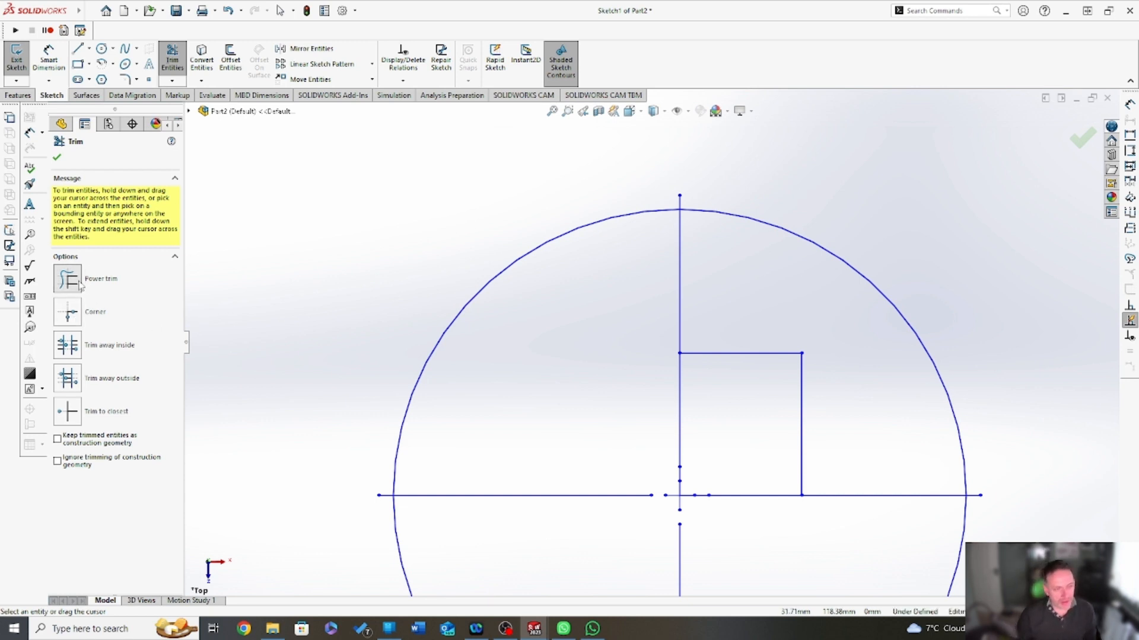
pyautogui.moveTo(887, 138)
pyautogui.mouseDown()
pyautogui.moveTo(783, 257)
pyautogui.moveTo(511, 238)
pyautogui.moveTo(432, 488)
pyautogui.moveTo(374, 553)
pyautogui.mouseUp()
pyautogui.scroll(5, 628, 546)
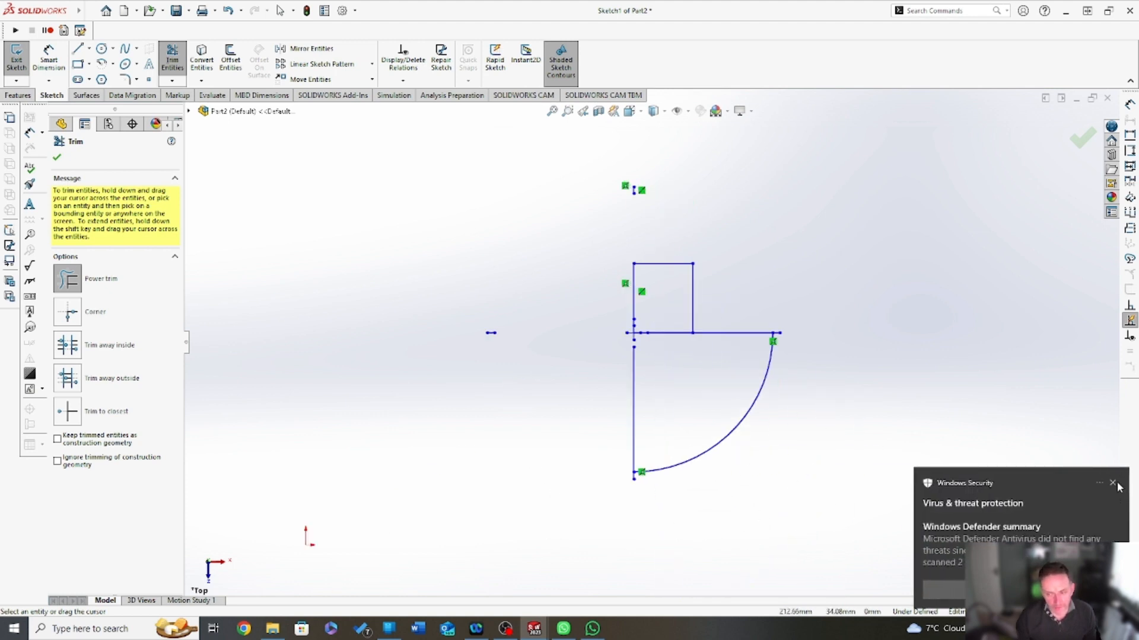
pyautogui.click(1113, 484)
pyautogui.moveTo(572, 393)
pyautogui.mouseDown()
pyautogui.moveTo(757, 300)
pyautogui.moveTo(724, 341)
pyautogui.moveTo(791, 387)
pyautogui.moveTo(762, 356)
pyautogui.mouseUp()
pyautogui.scroll(-3, 725, 311)
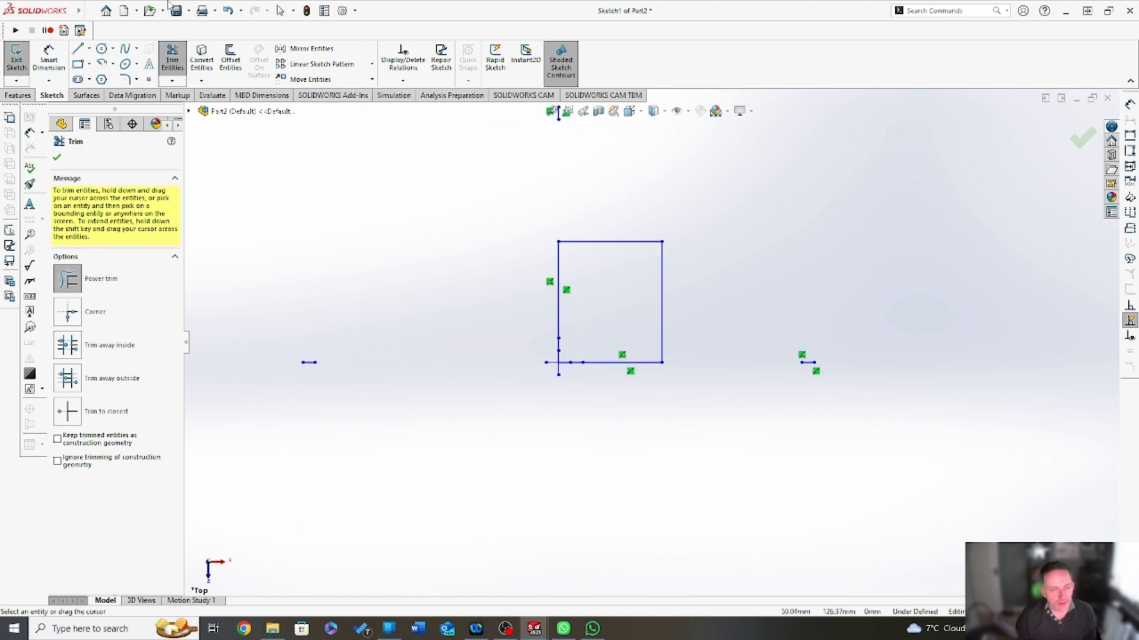
# Leave the Trim command and undo all trims of the circle and centre lines.
pyautogui.click(85, 125)
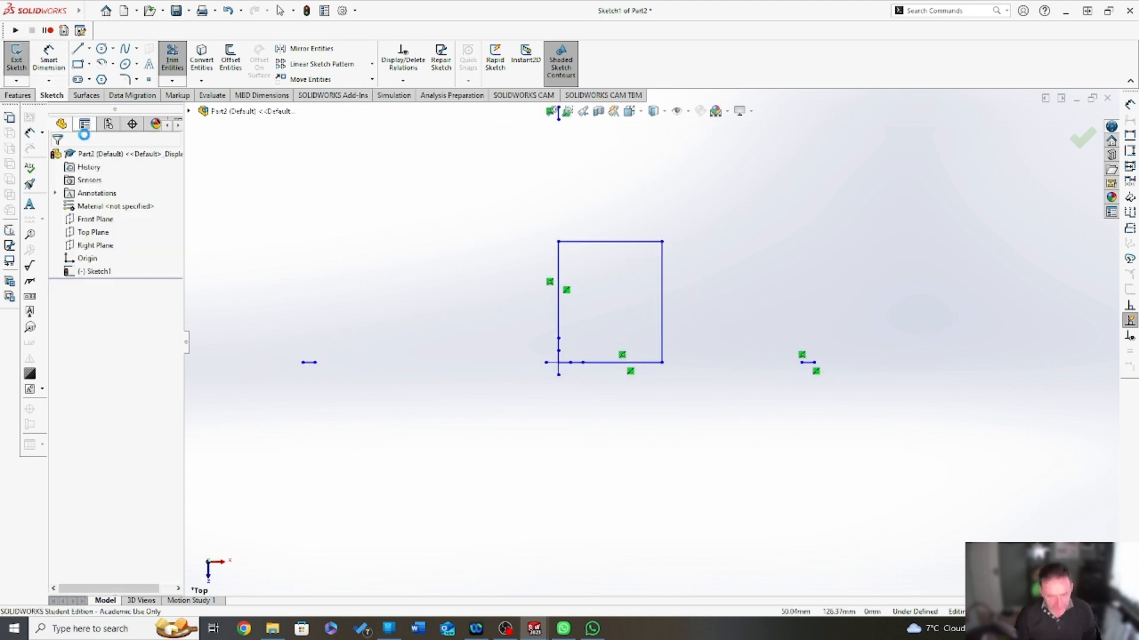
pyautogui.hotkey('ctrl', 'z')
pyautogui.hotkey('ctrl', 'z')
pyautogui.hotkey('ctrl', 'z')
pyautogui.hotkey('ctrl', 'z')
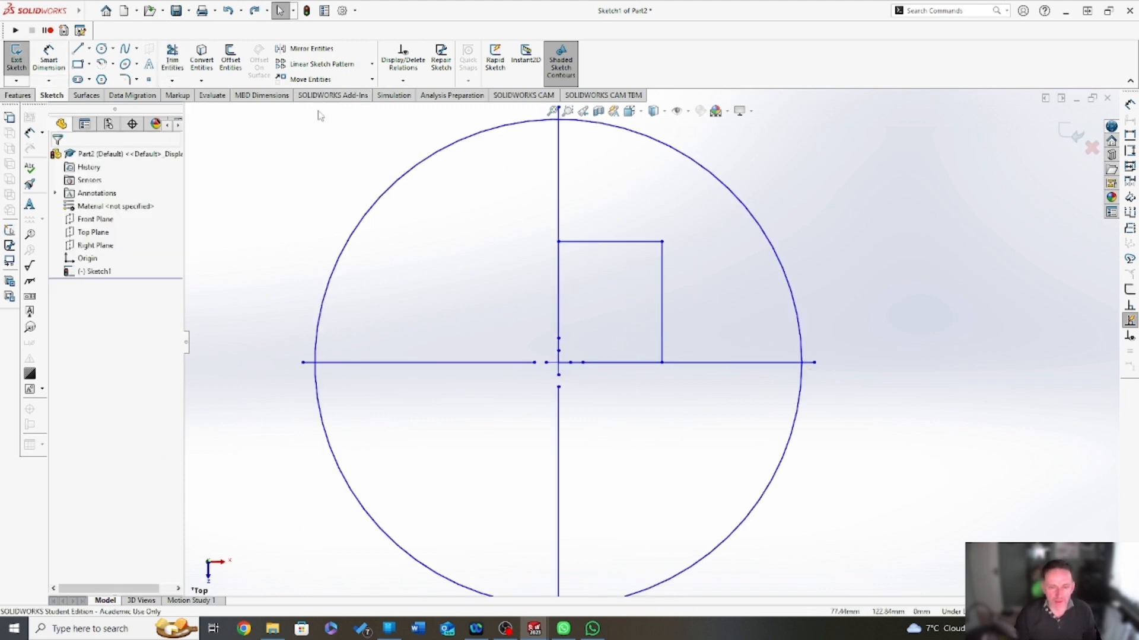
# Extrude the two circle regions surrounding the rectangle 10 mm about the mid plane, leaving the rectangle open.
pyautogui.click(18, 96)
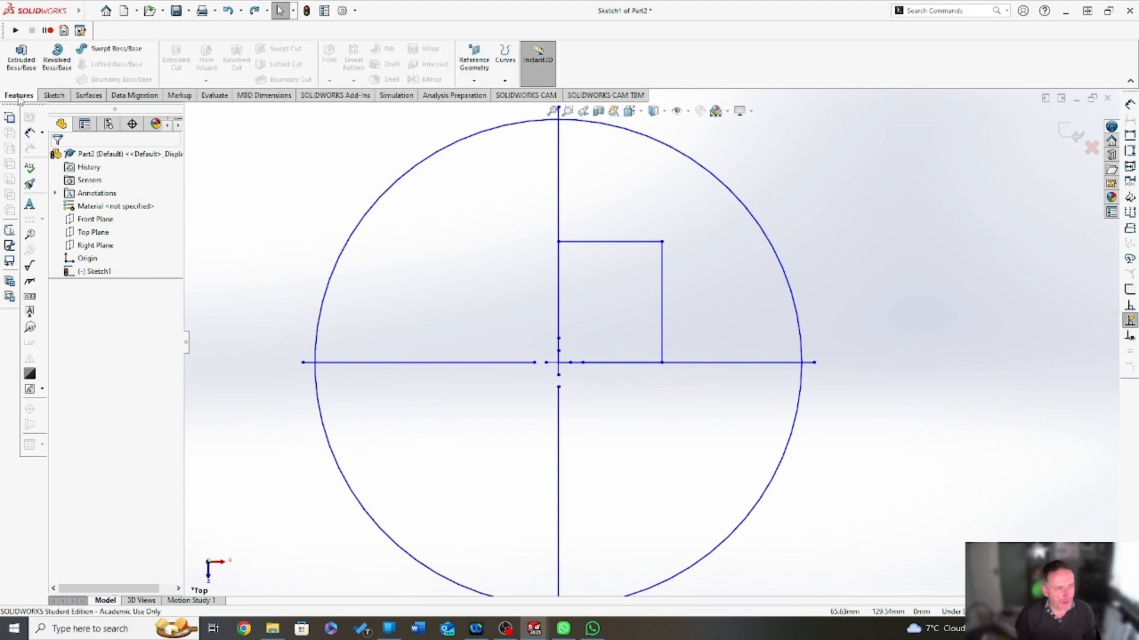
pyautogui.click(22, 50)
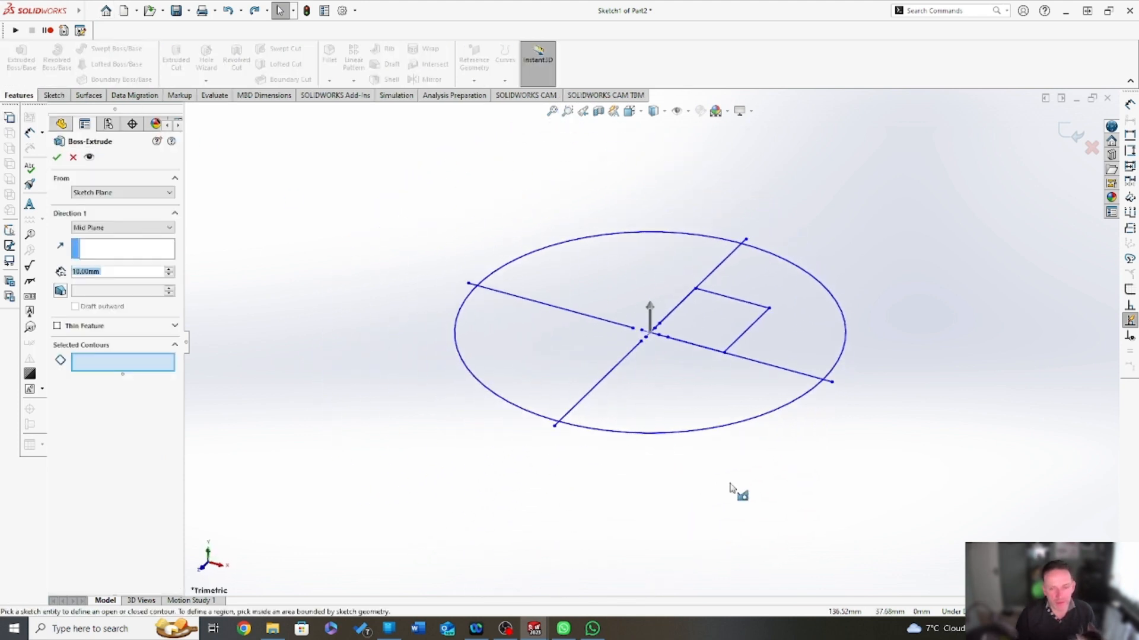
pyautogui.click(646, 275)
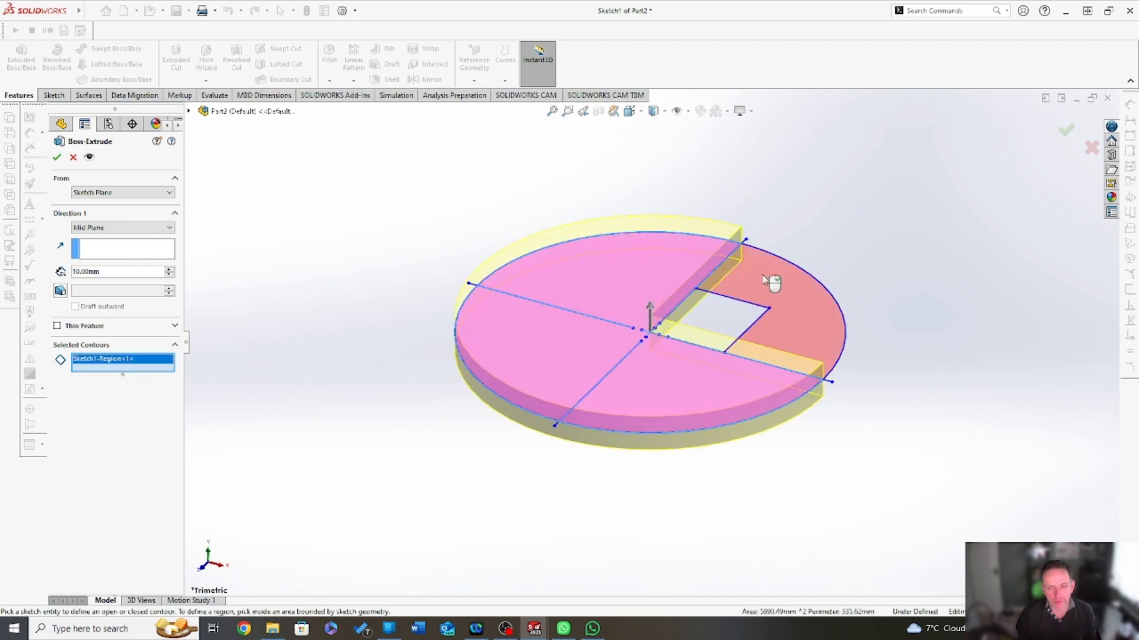
pyautogui.click(795, 297)
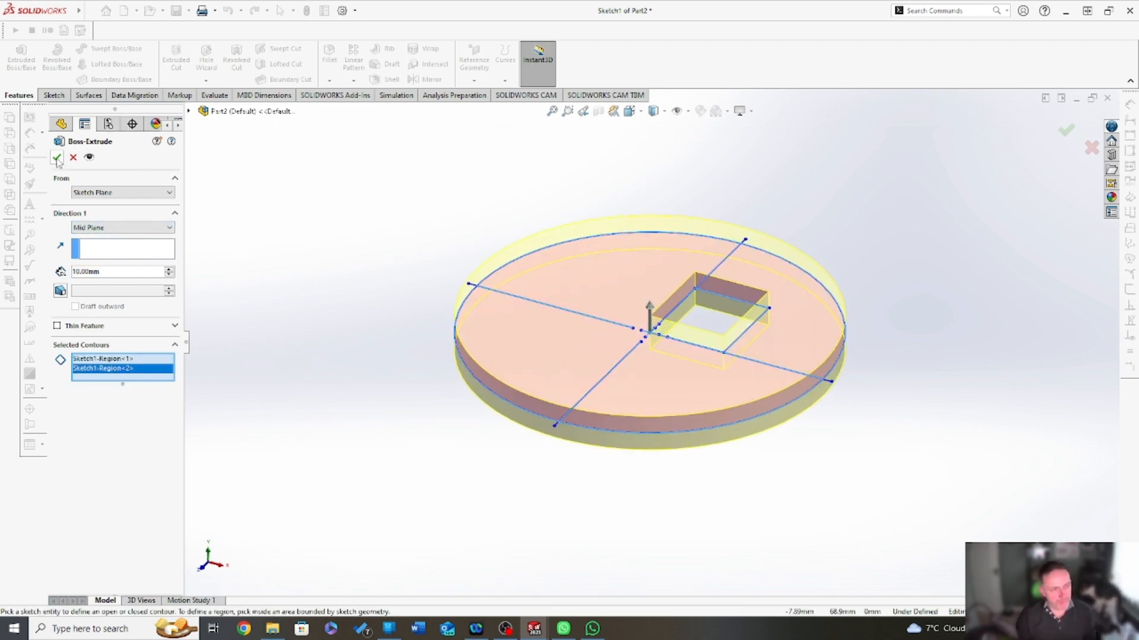
pyautogui.press('Return')
pyautogui.moveTo(520, 279)
pyautogui.mouseDown(button='middle')
pyautogui.moveTo(425, 262)
pyautogui.moveTo(457, 224)
pyautogui.moveTo(254, 243)
pyautogui.moveTo(312, 237)
pyautogui.mouseUp(button='middle')
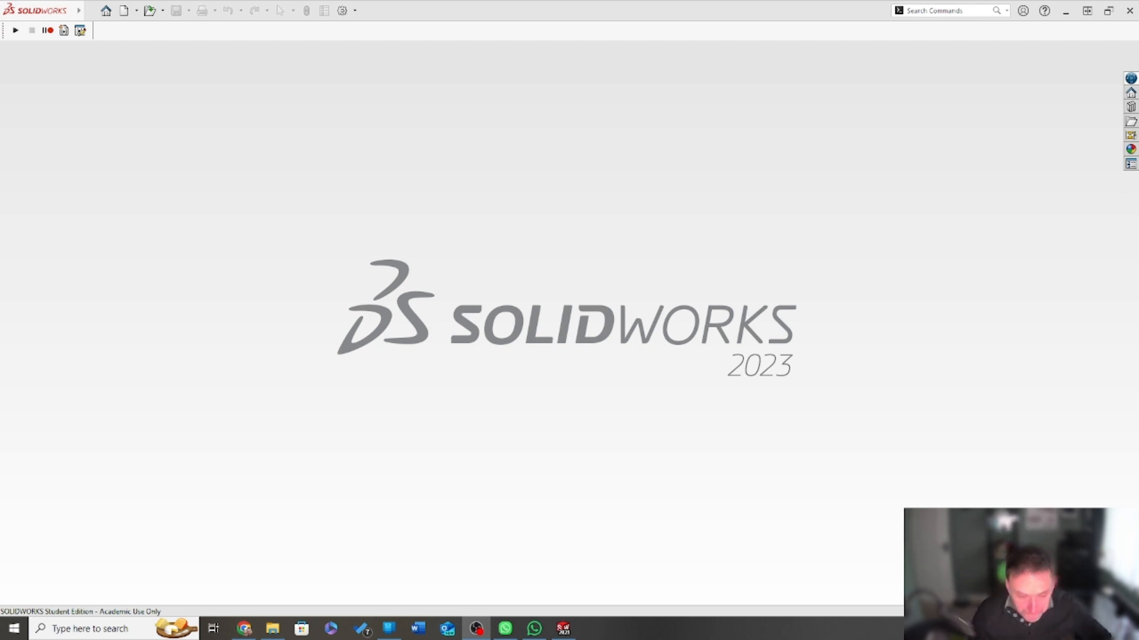
# Create a new part document and select its Front Plane.
pyautogui.click(345, 80)
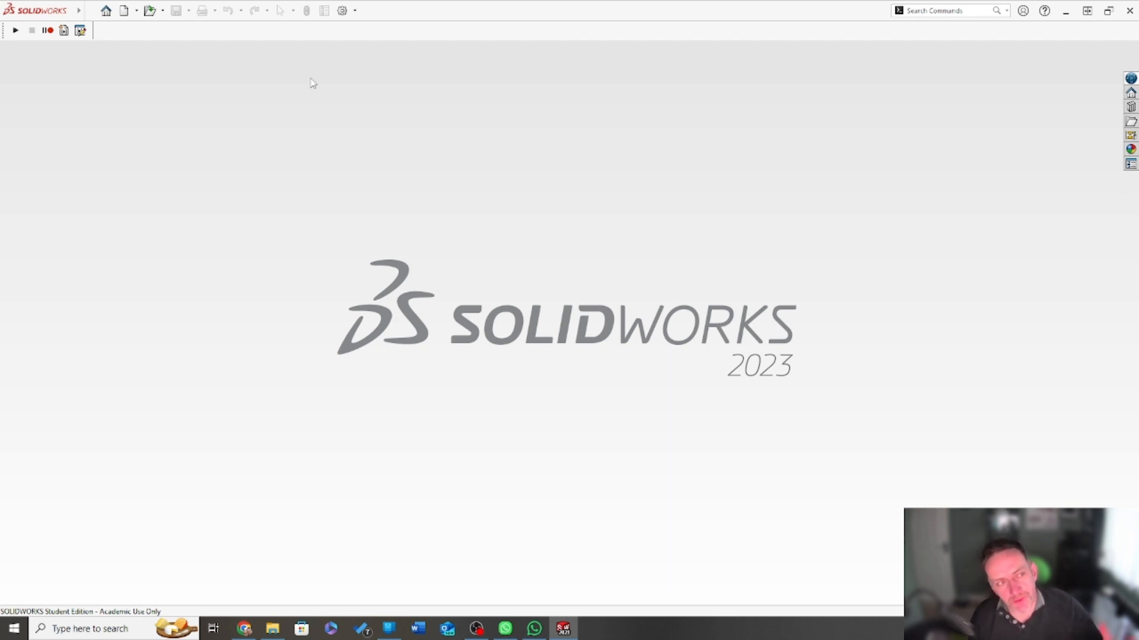
pyautogui.click(124, 11)
pyautogui.click(293, 291)
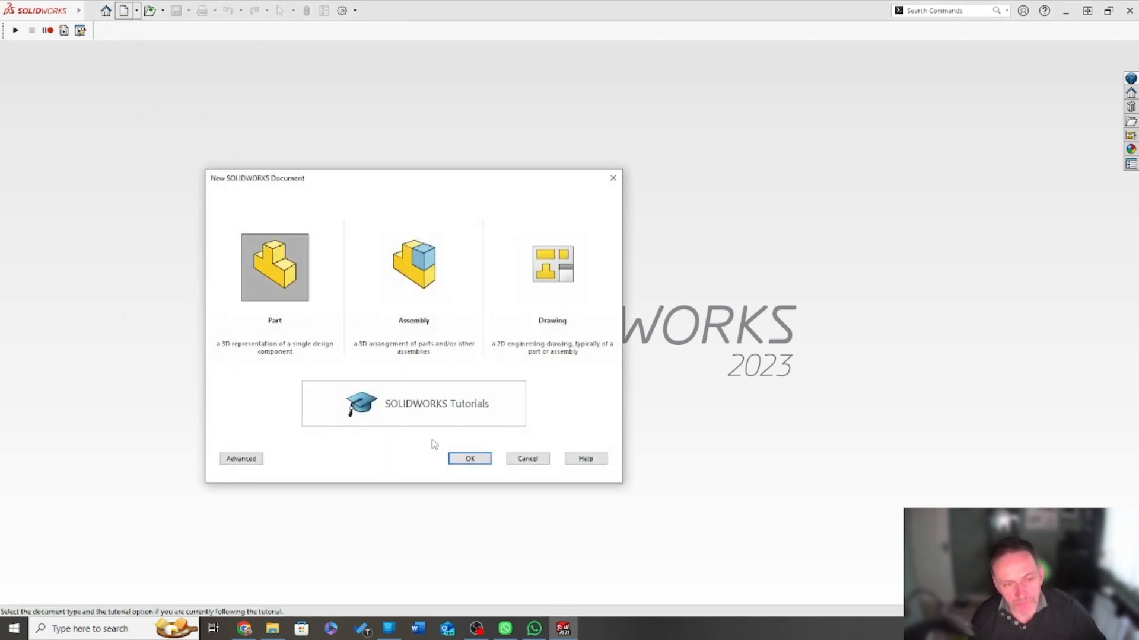
pyautogui.click(468, 460)
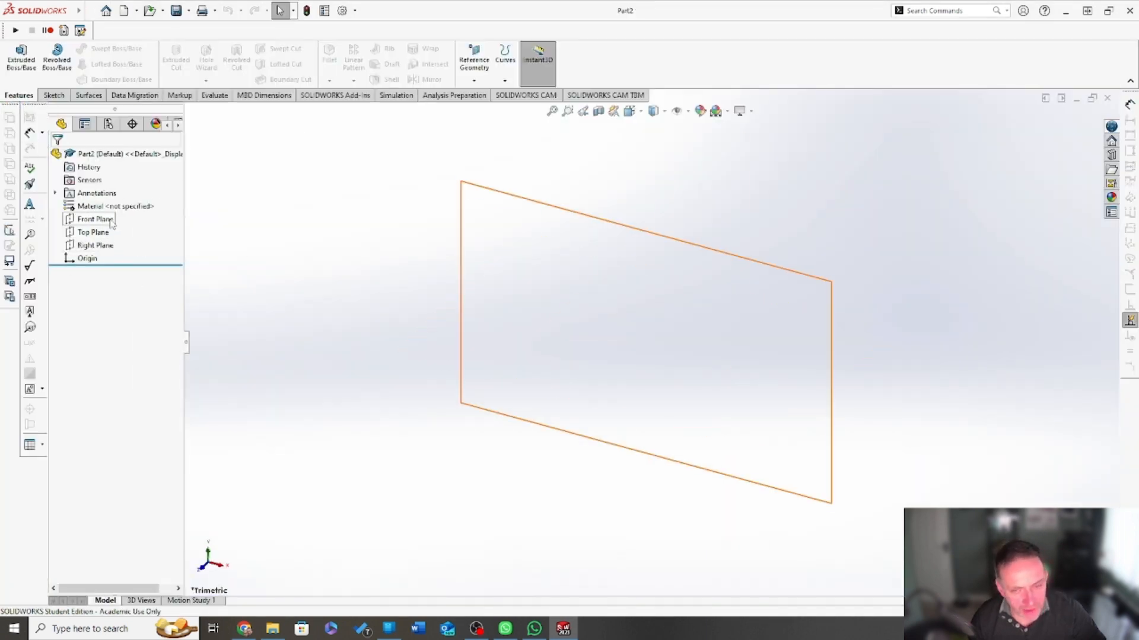
pyautogui.click(111, 222)
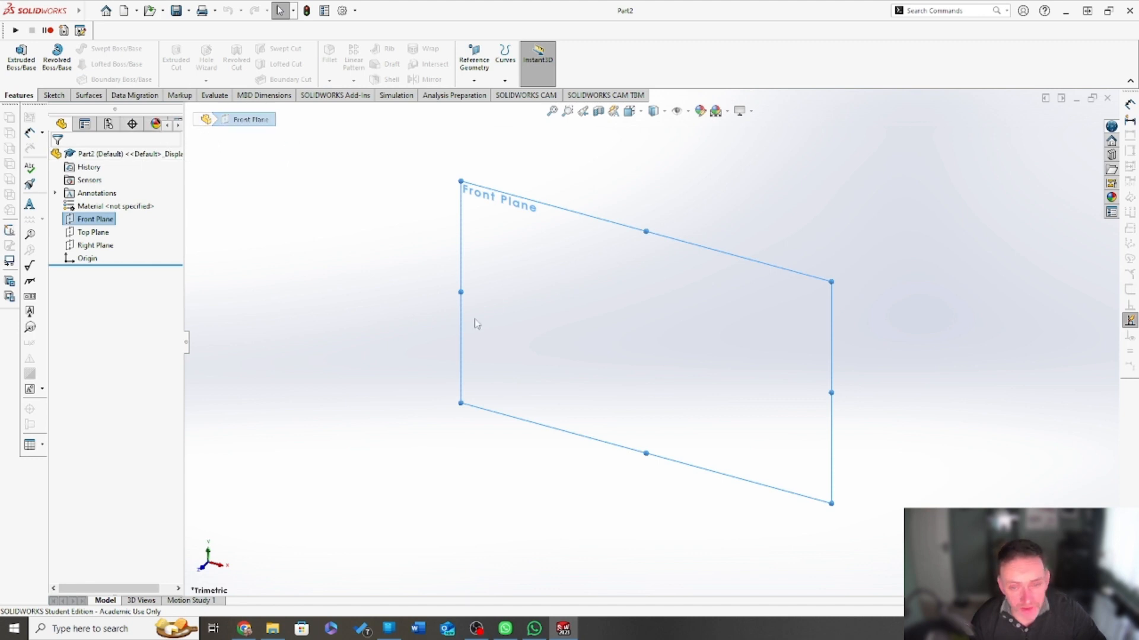
pyautogui.moveTo(79, 10)
pyautogui.click(133, 11)
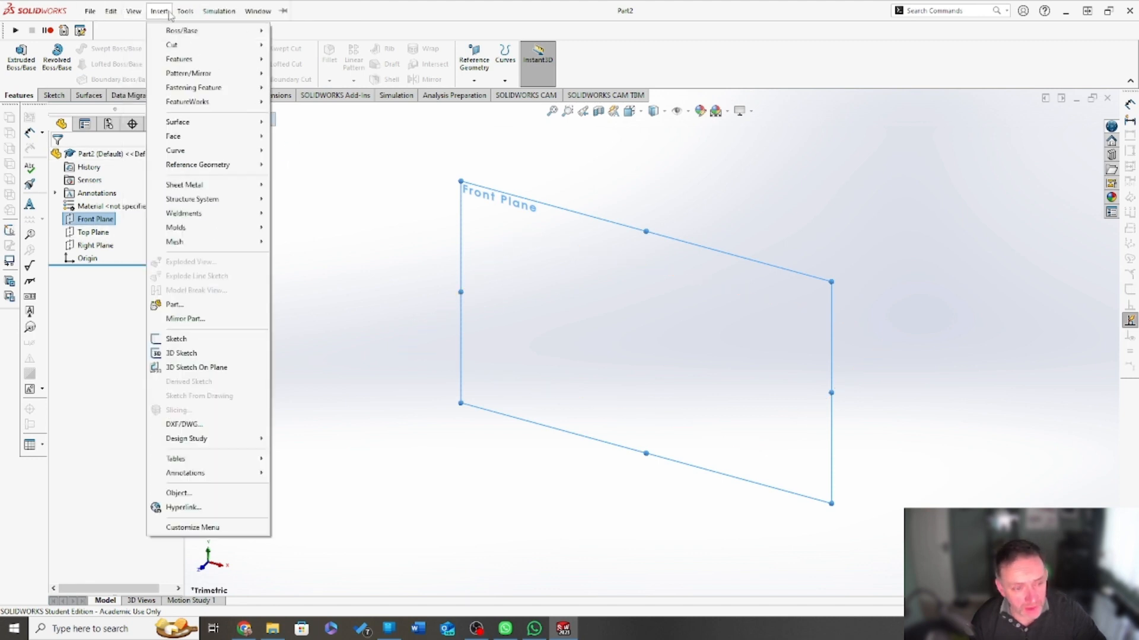
pyautogui.click(209, 305)
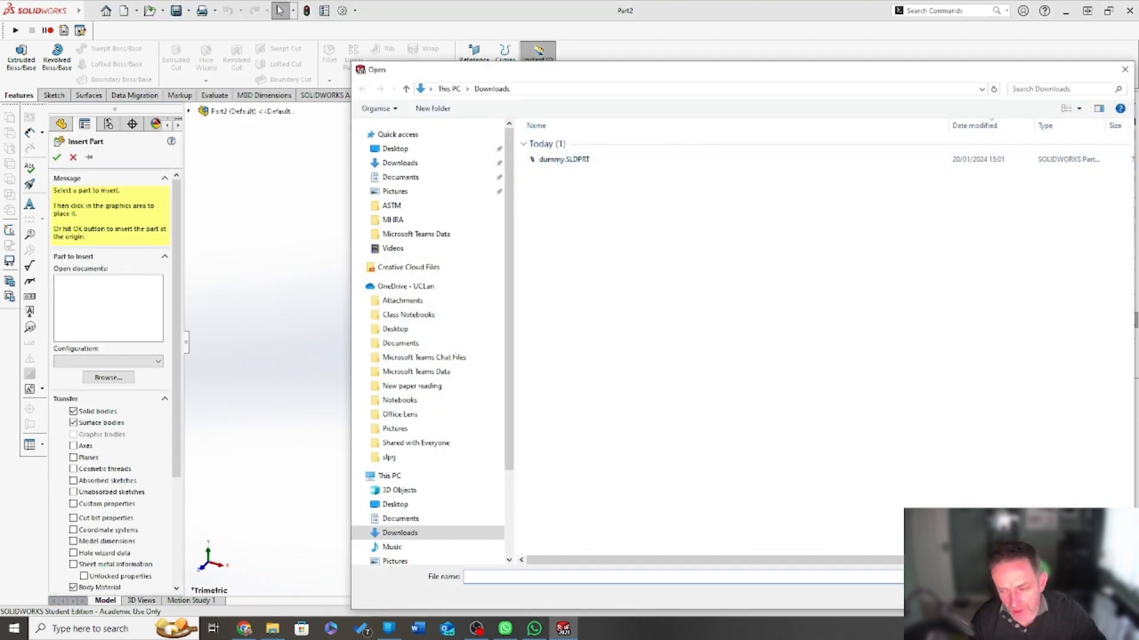
pyautogui.press('Escape')
pyautogui.click(72, 157)
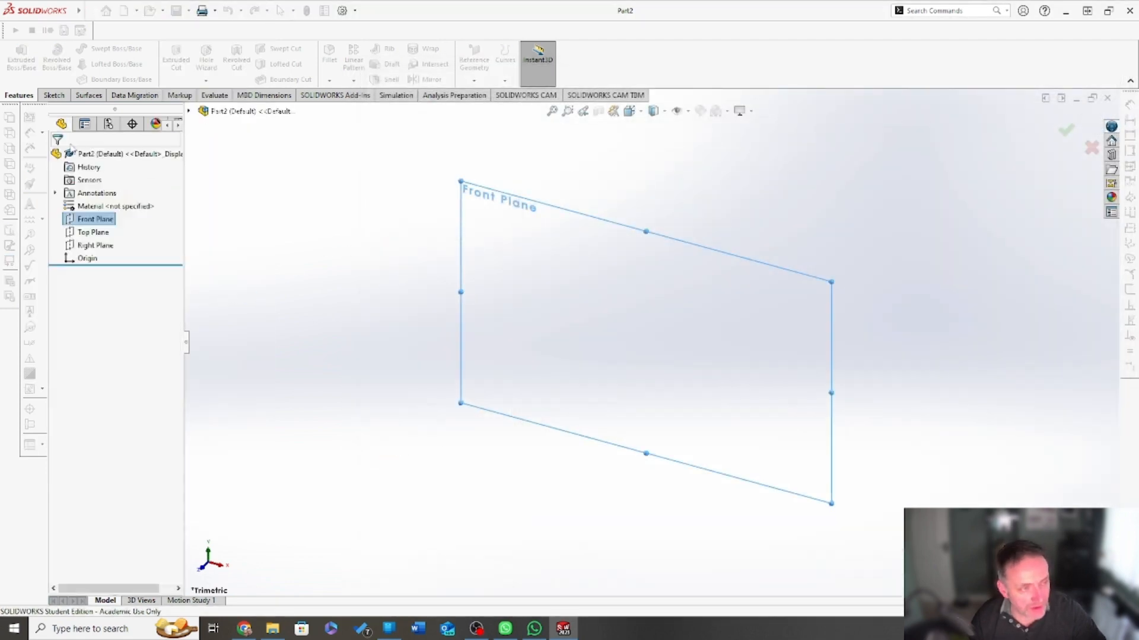
# Insert the drawing file ASTMLogo.dwg from Downloads on the Front Plane as a reference 2D sketch.
pyautogui.moveTo(78, 10)
pyautogui.click(159, 10)
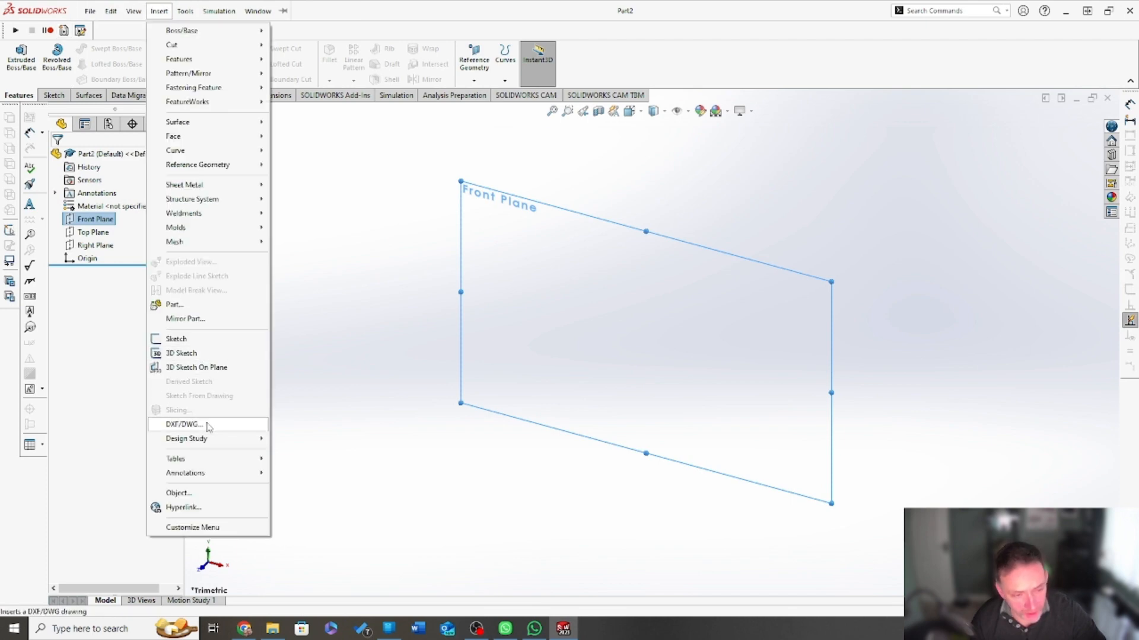
pyautogui.click(201, 425)
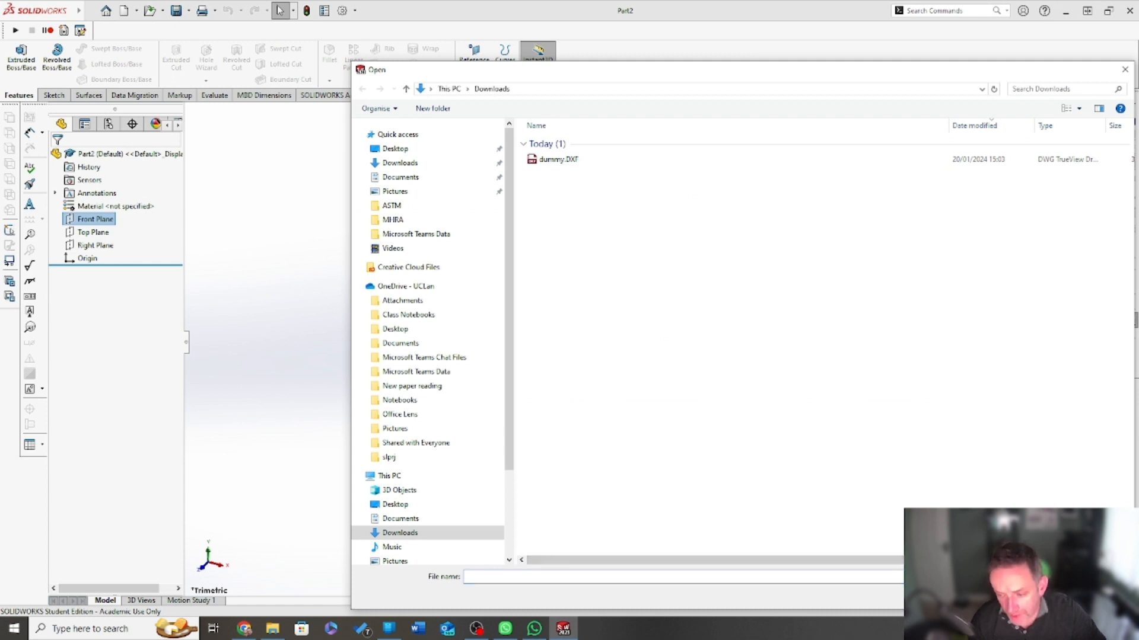
pyautogui.click(580, 158)
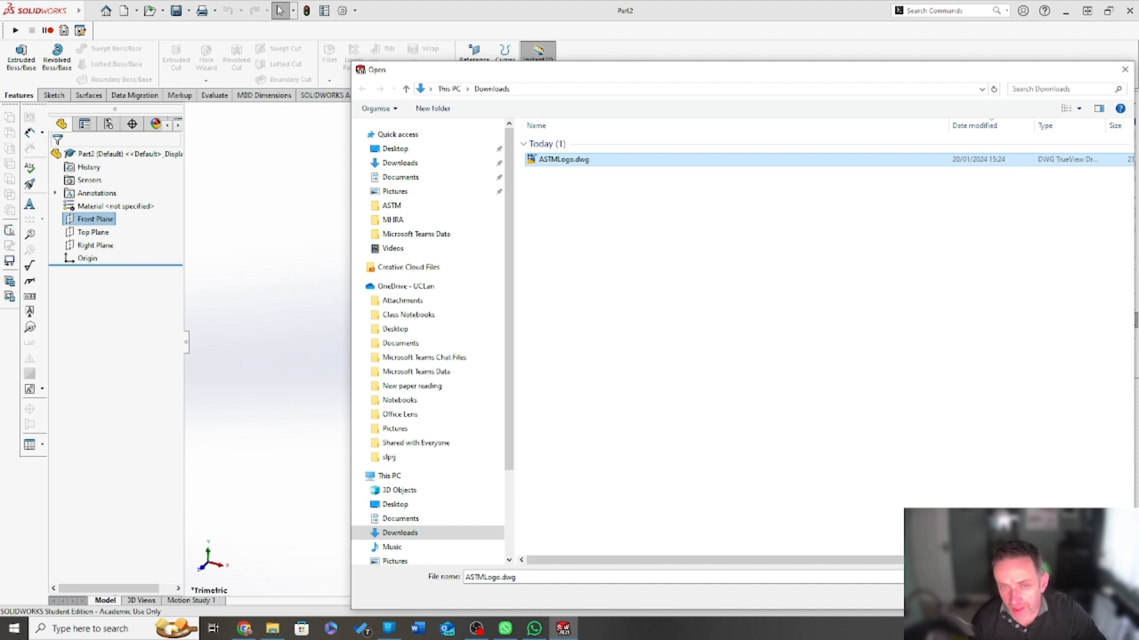
pyautogui.press('Return')
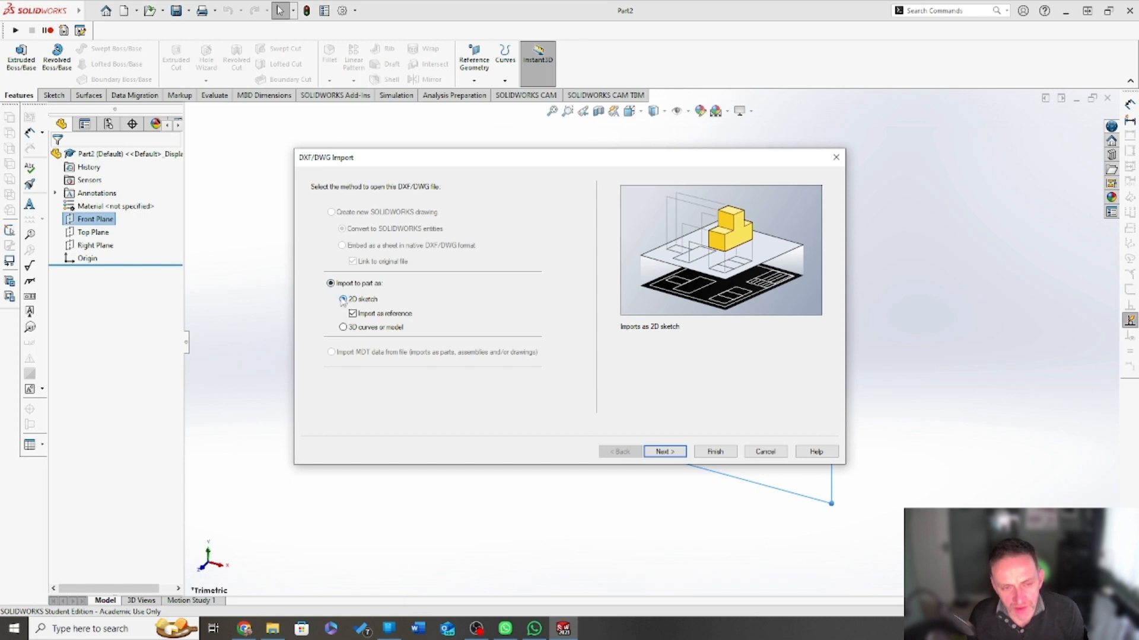
pyautogui.click(662, 452)
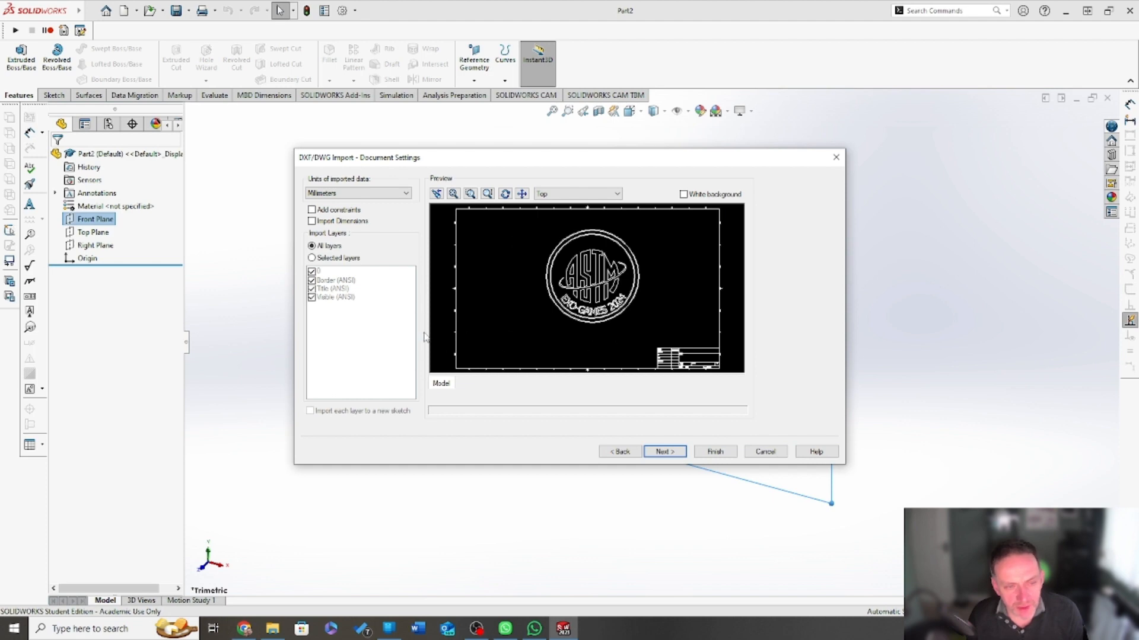
# Limit the import to the Visible (ANSI) layer by excluding layer 0, Border (ANSI) and Title (ANSI).
pyautogui.click(312, 258)
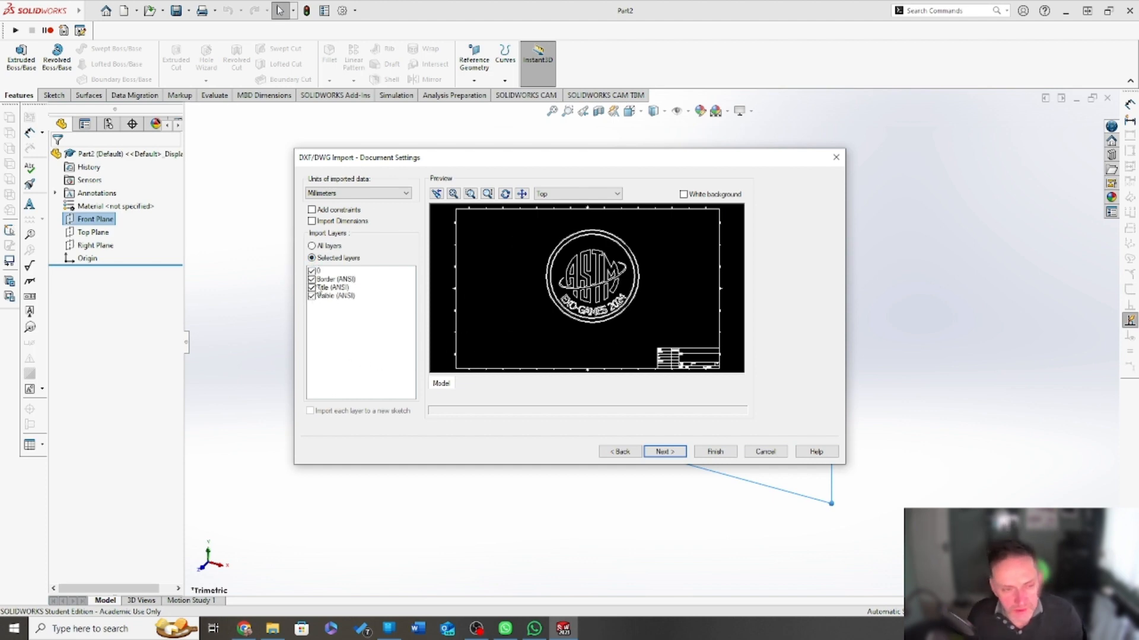
pyautogui.click(310, 272)
pyautogui.click(312, 279)
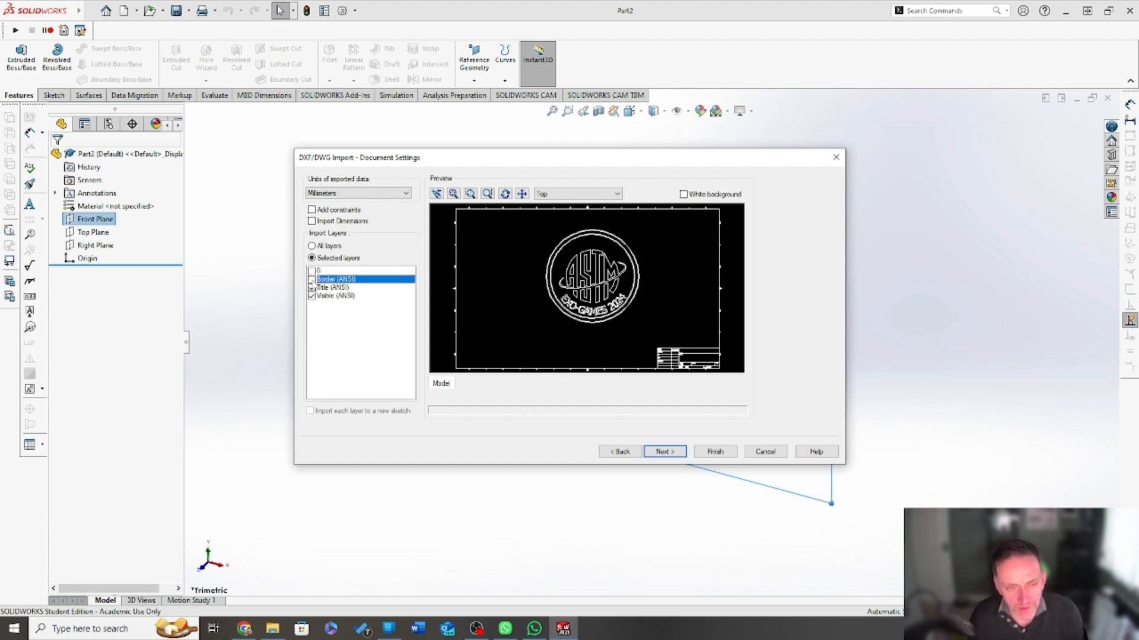
pyautogui.click(311, 287)
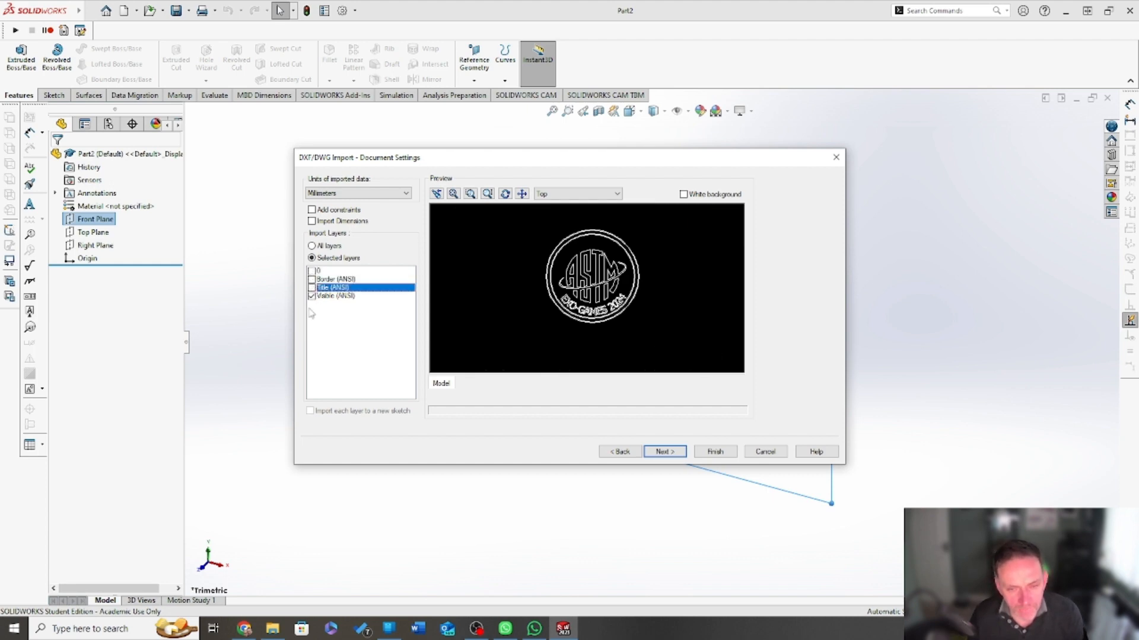
pyautogui.click(312, 296)
pyautogui.click(312, 296)
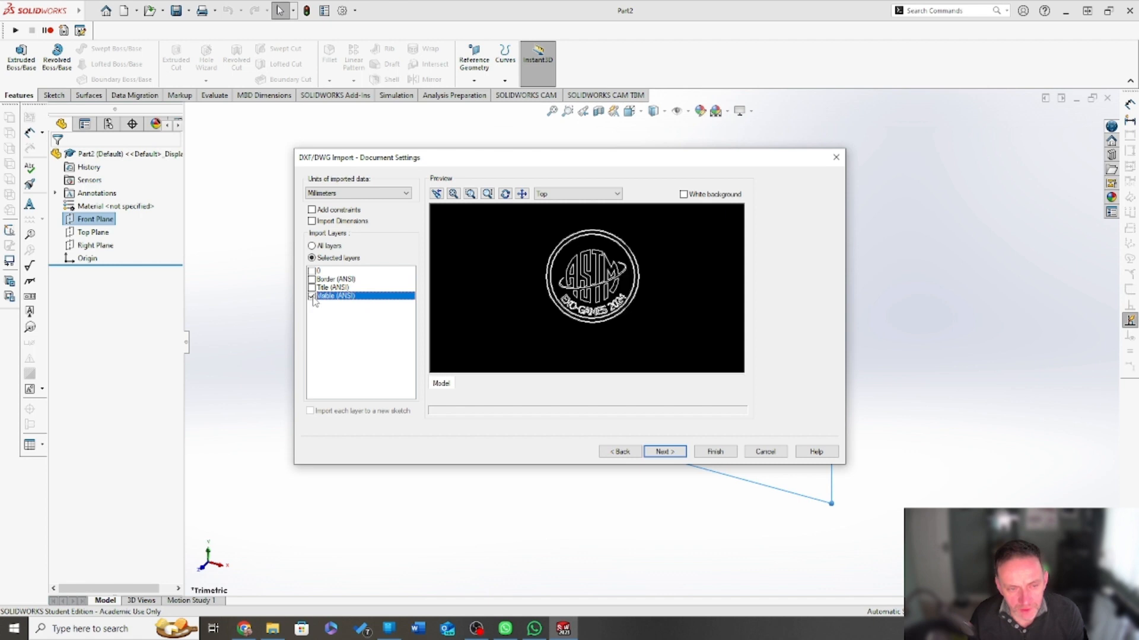
pyautogui.click(663, 453)
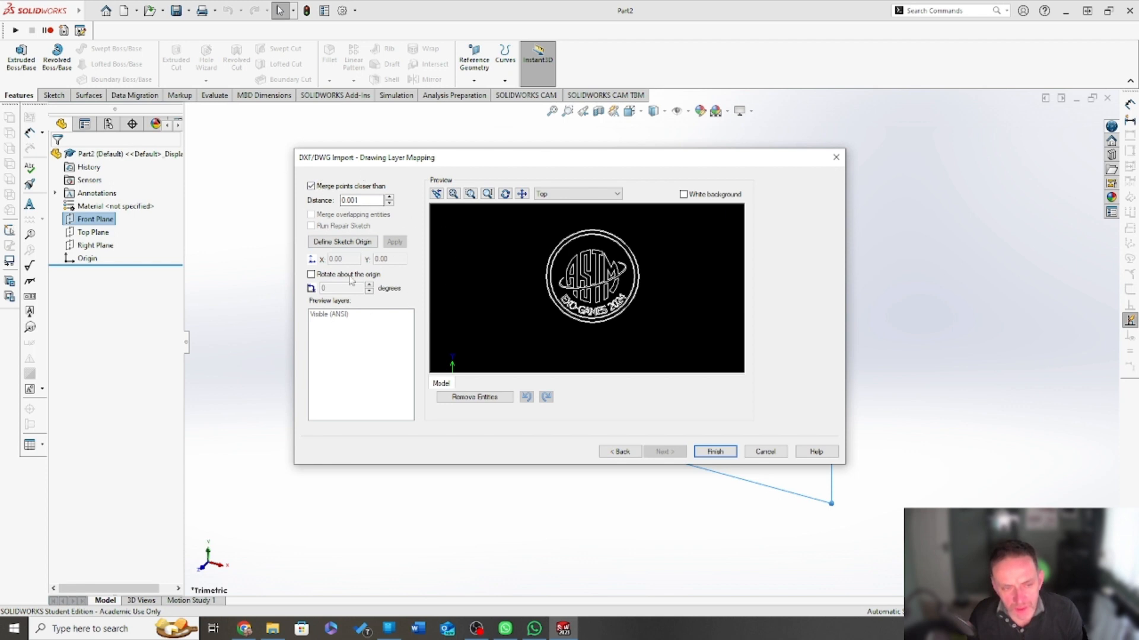
# Define the sketch origin at the centre of the circular logo in the import preview.
pyautogui.click(356, 243)
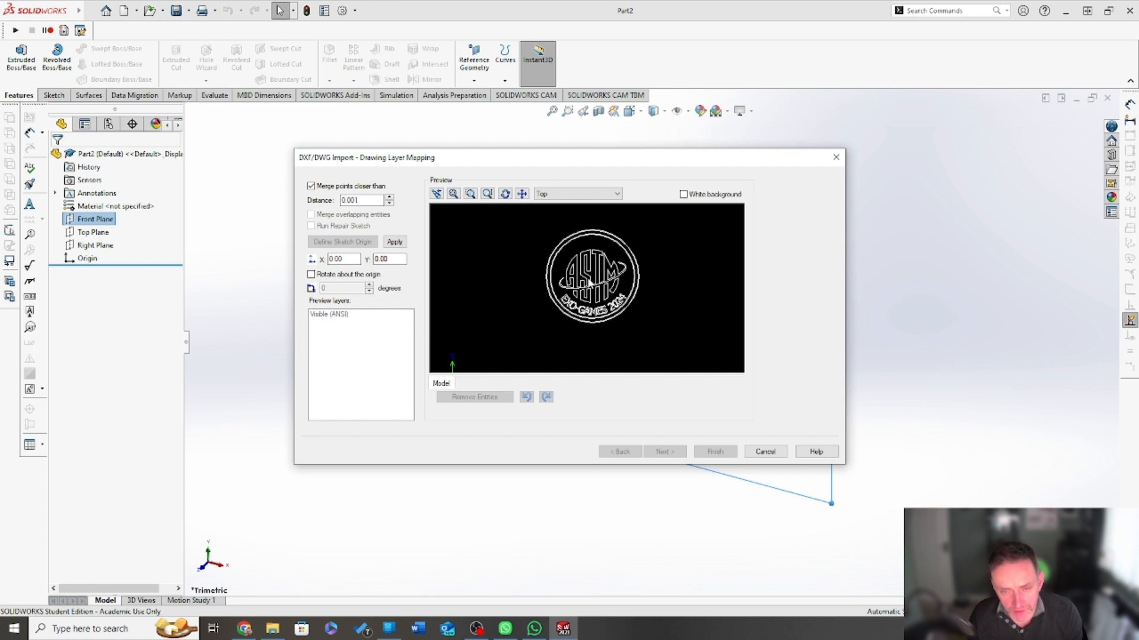
pyautogui.click(590, 281)
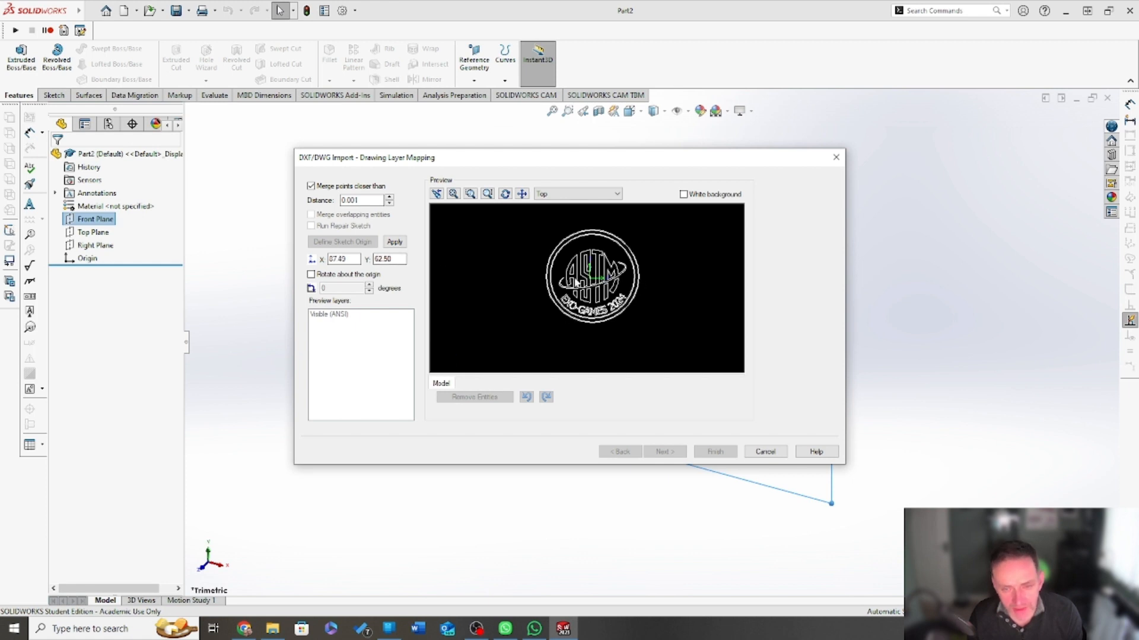
pyautogui.scroll(2, 623, 283)
pyautogui.scroll(-3, 600, 286)
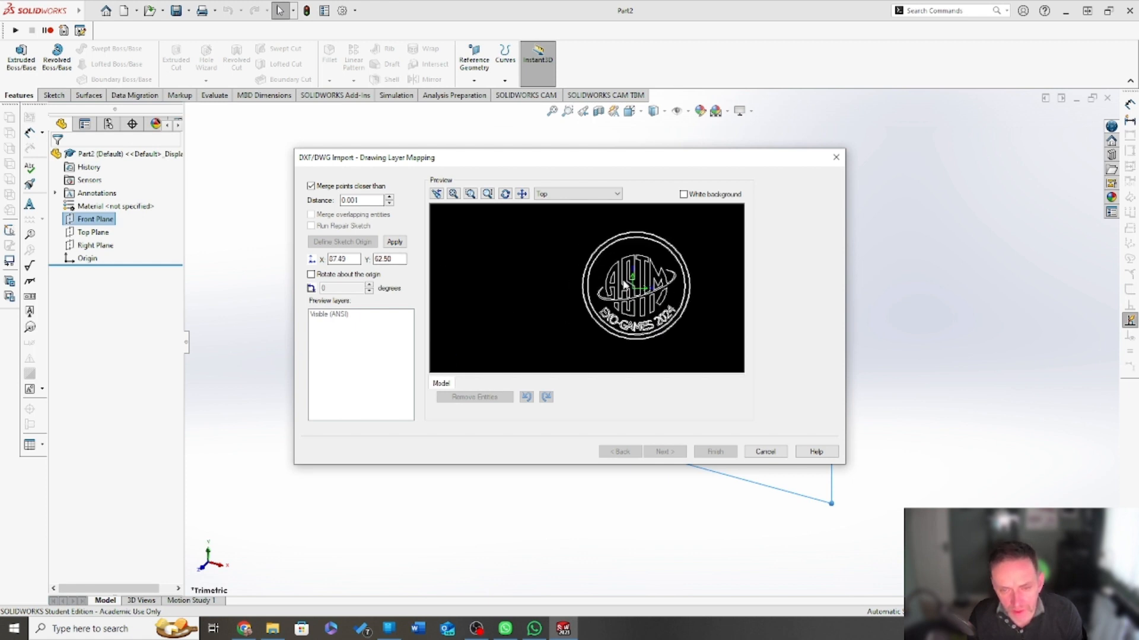
pyautogui.click(638, 290)
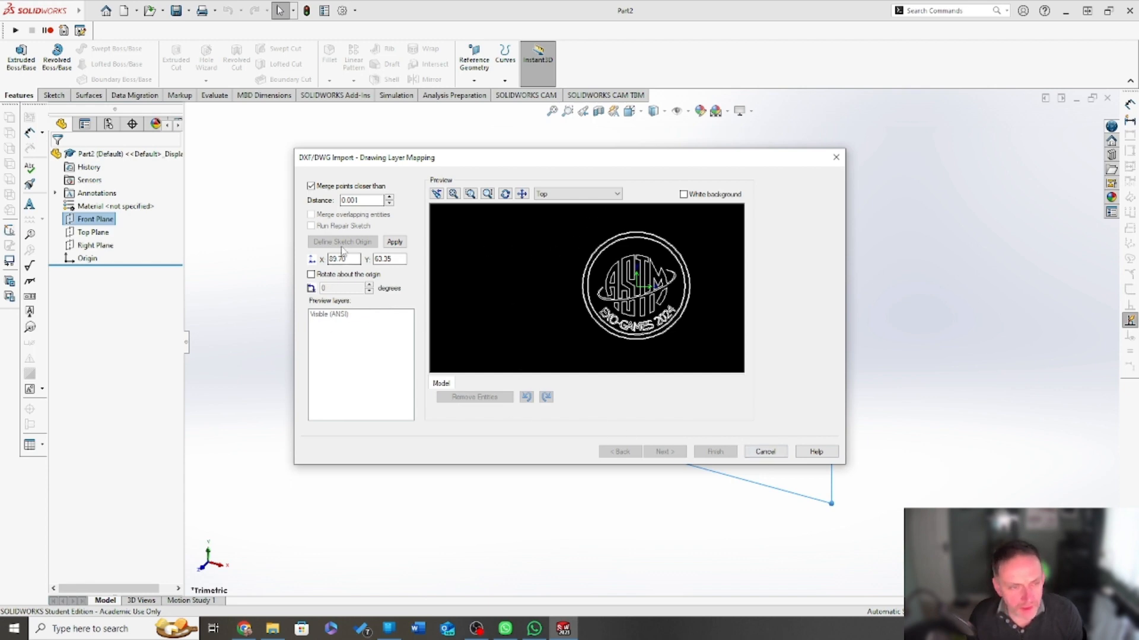
pyautogui.click(309, 186)
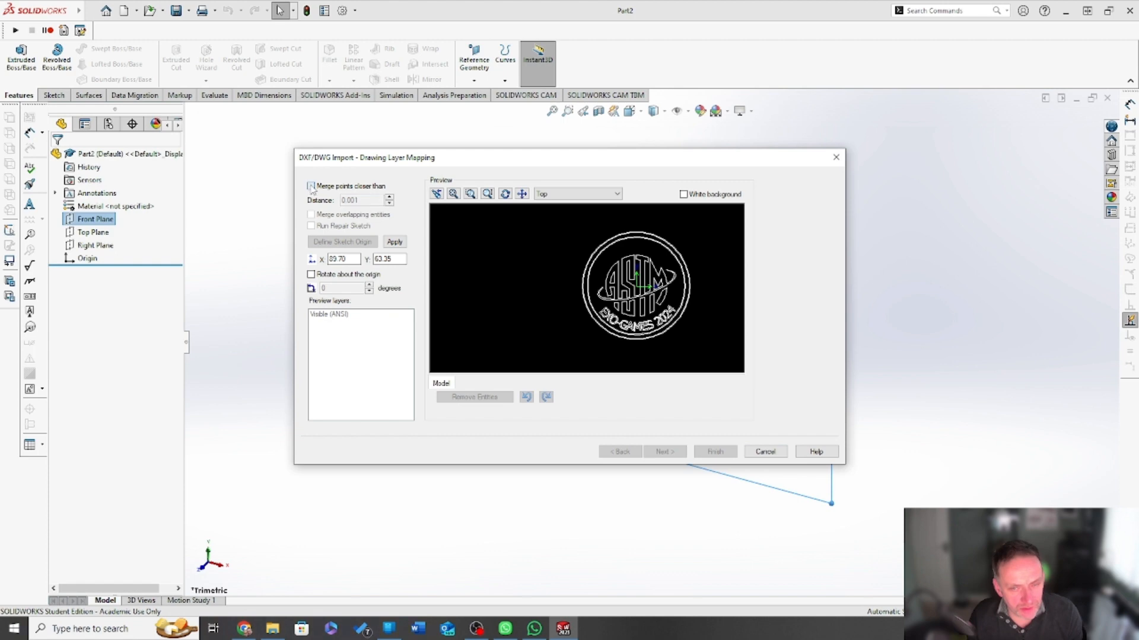
pyautogui.click(309, 186)
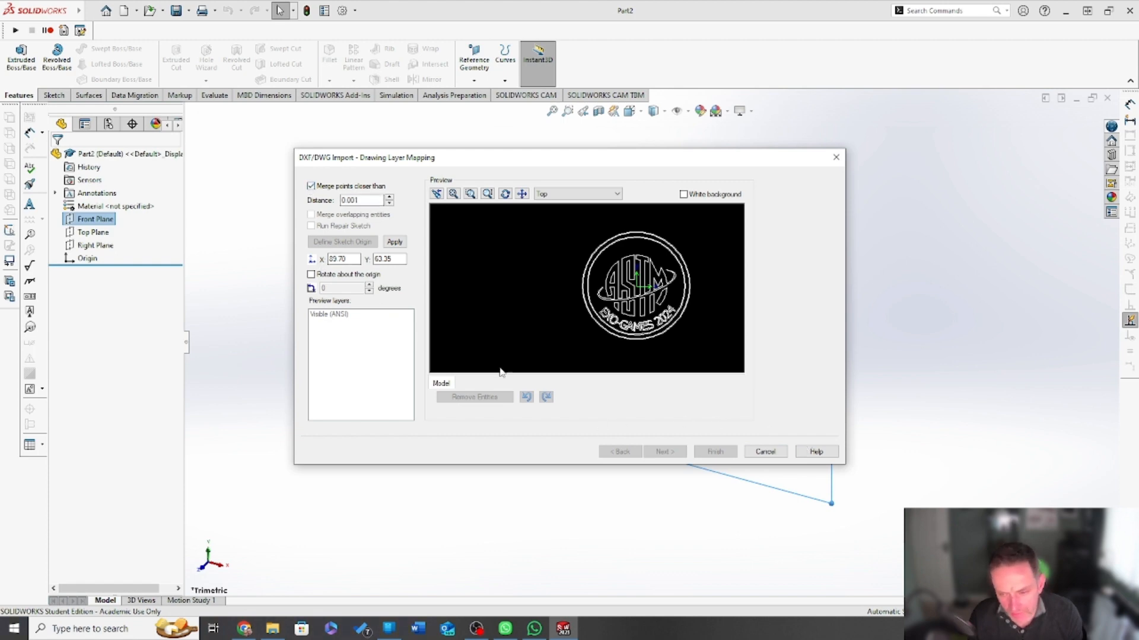
pyautogui.click(311, 274)
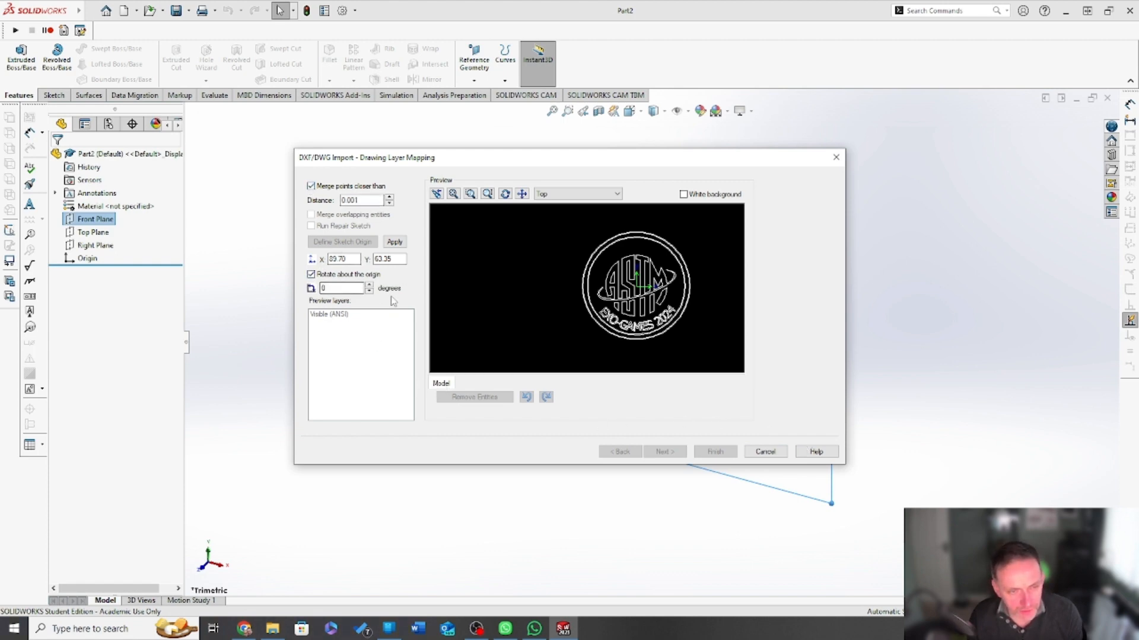
pyautogui.click(312, 275)
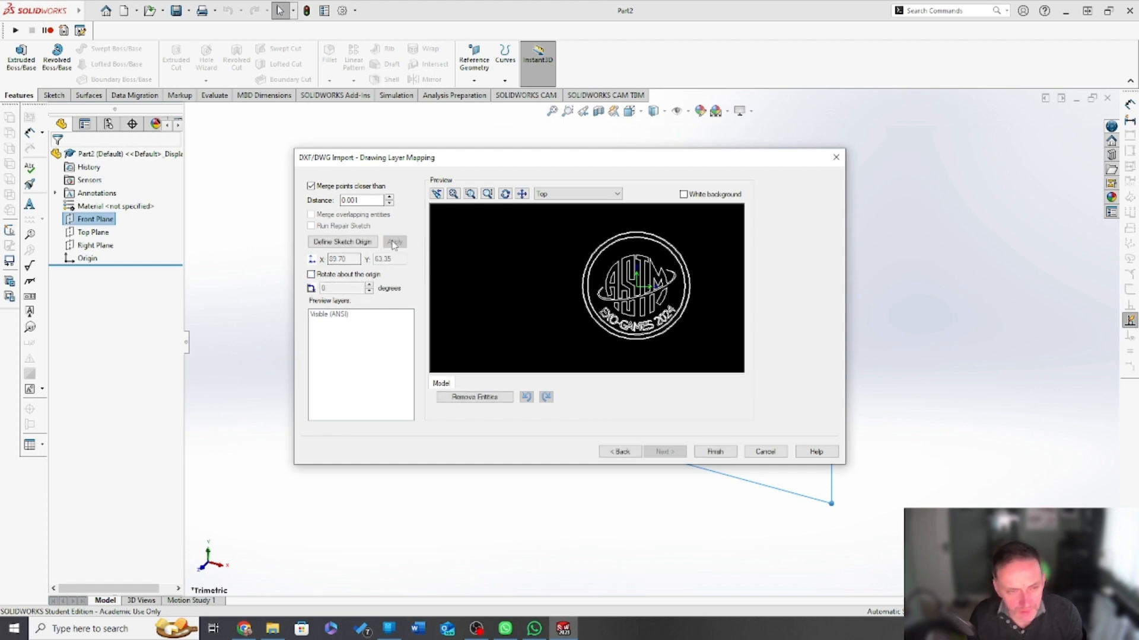
# Finish the import with the Explode Blocks option enabled and convert the logo reference to an editable sketch.
pyautogui.click(715, 451)
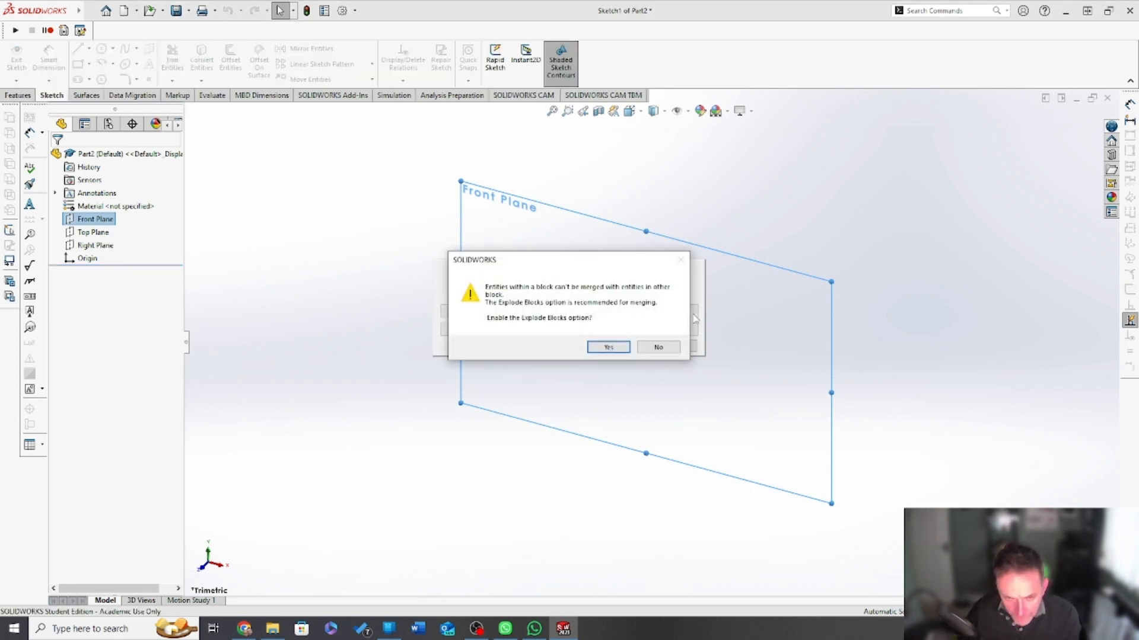
pyautogui.press('Return')
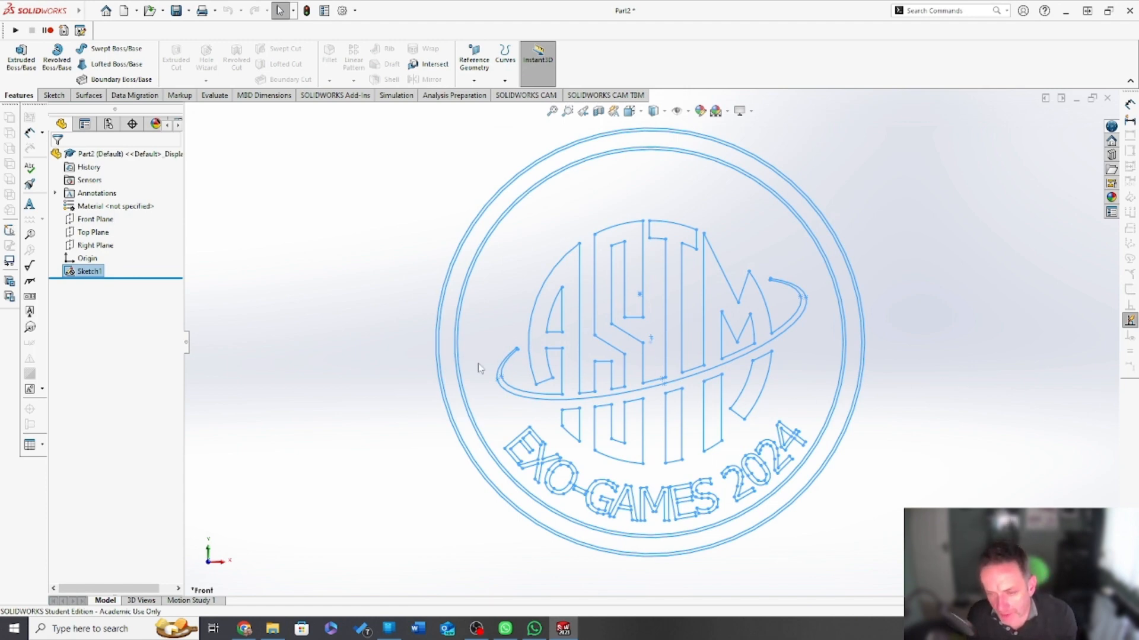
pyautogui.click(354, 239)
pyautogui.rightClick(76, 271)
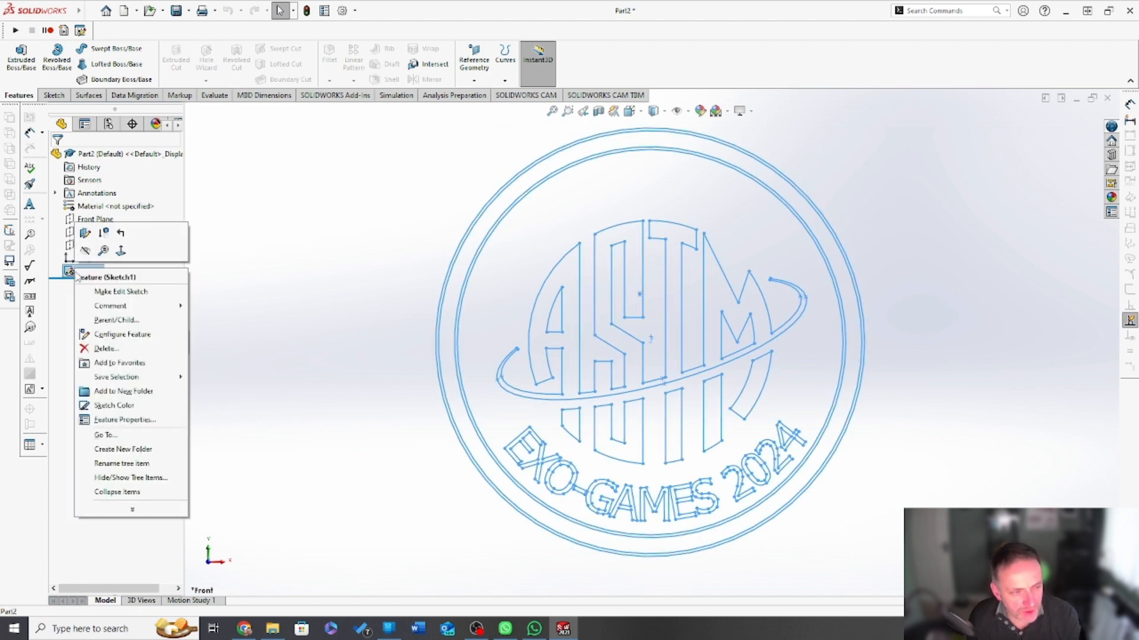
pyautogui.click(102, 293)
pyautogui.click(278, 276)
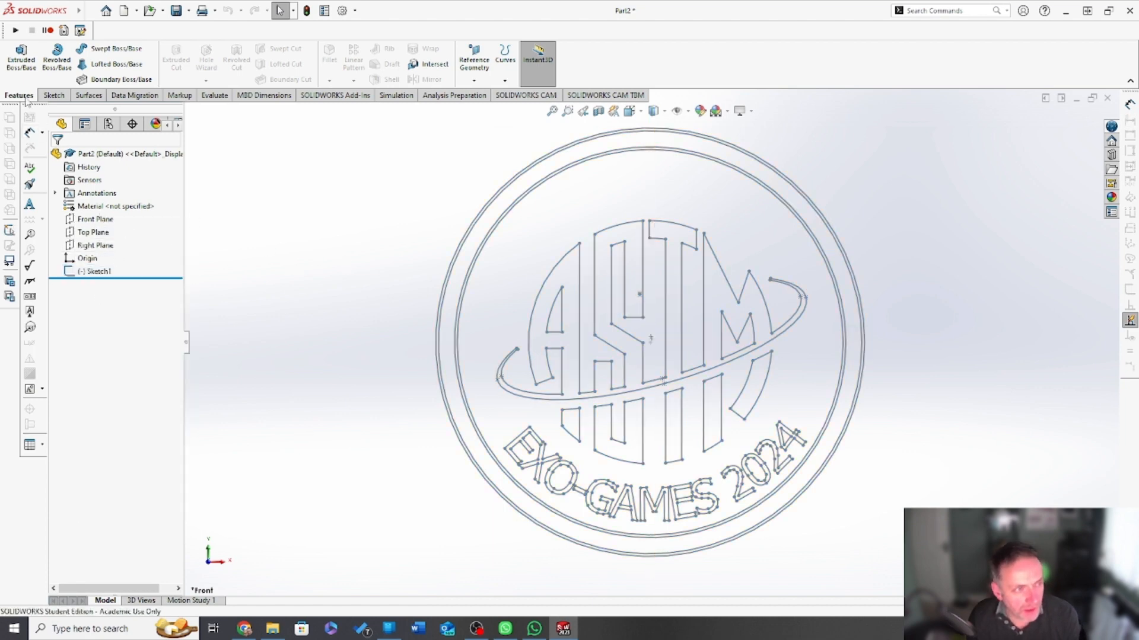
# Hide the imported logo sketch.
pyautogui.click(21, 58)
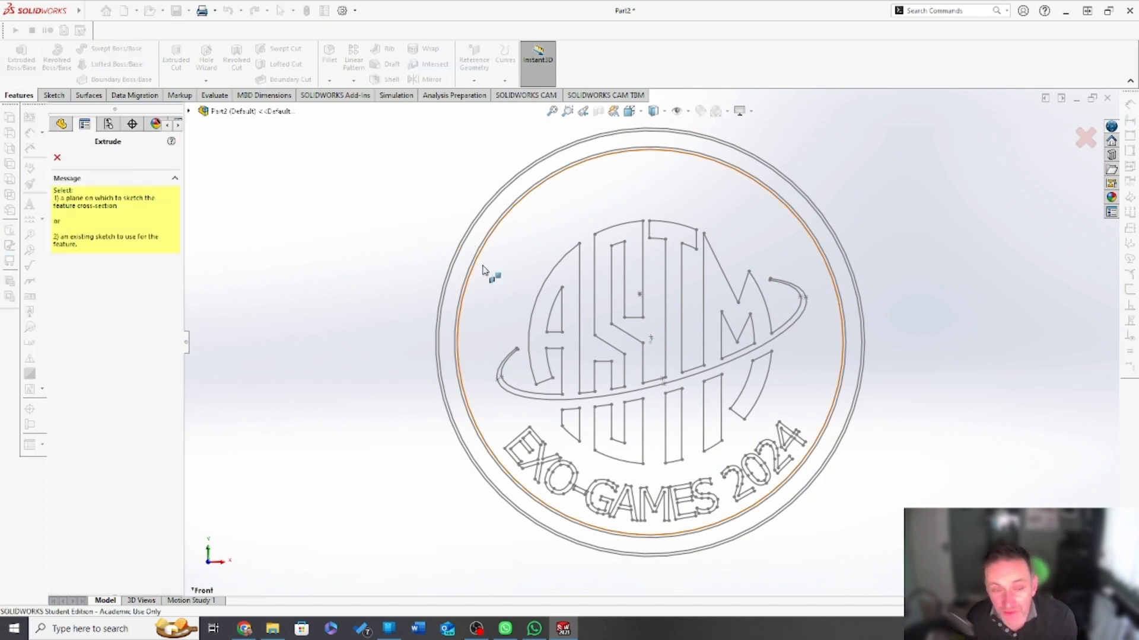
pyautogui.click(57, 157)
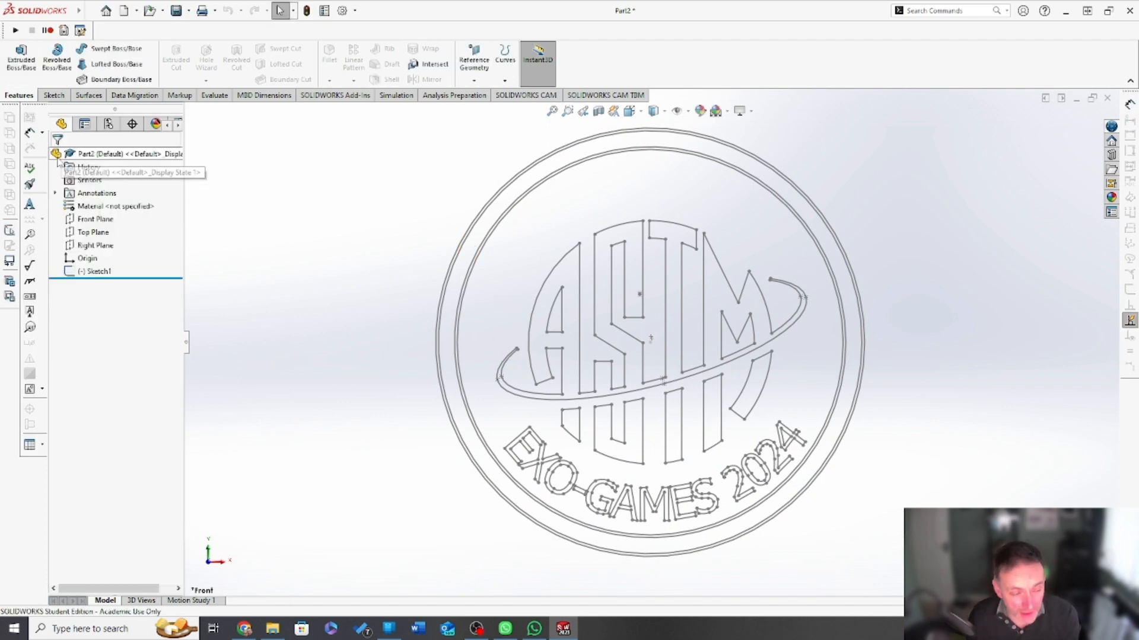
pyautogui.rightClick(104, 271)
pyautogui.click(115, 248)
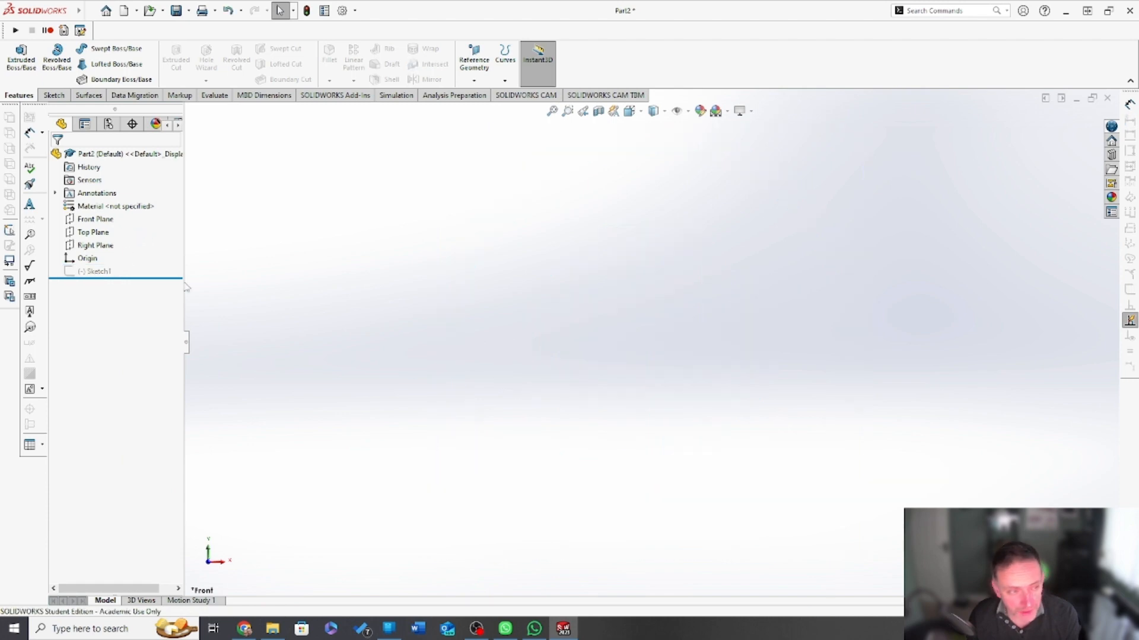
# Try to show the hidden logo sketch again.
pyautogui.rightClick(113, 273)
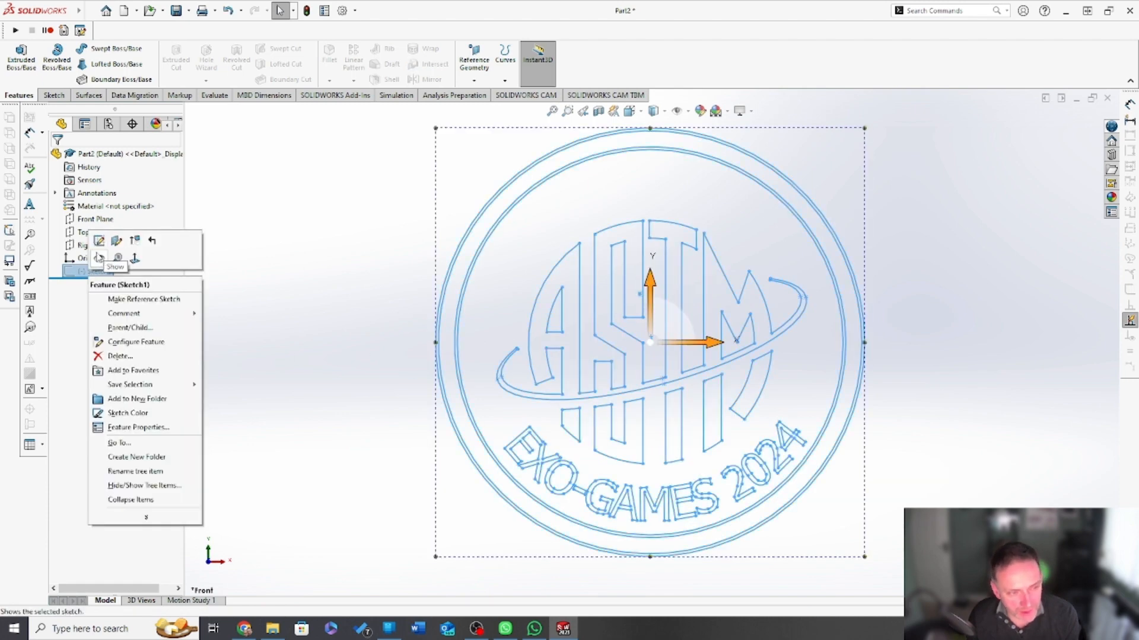
pyautogui.press('Escape')
pyautogui.rightClick(91, 270)
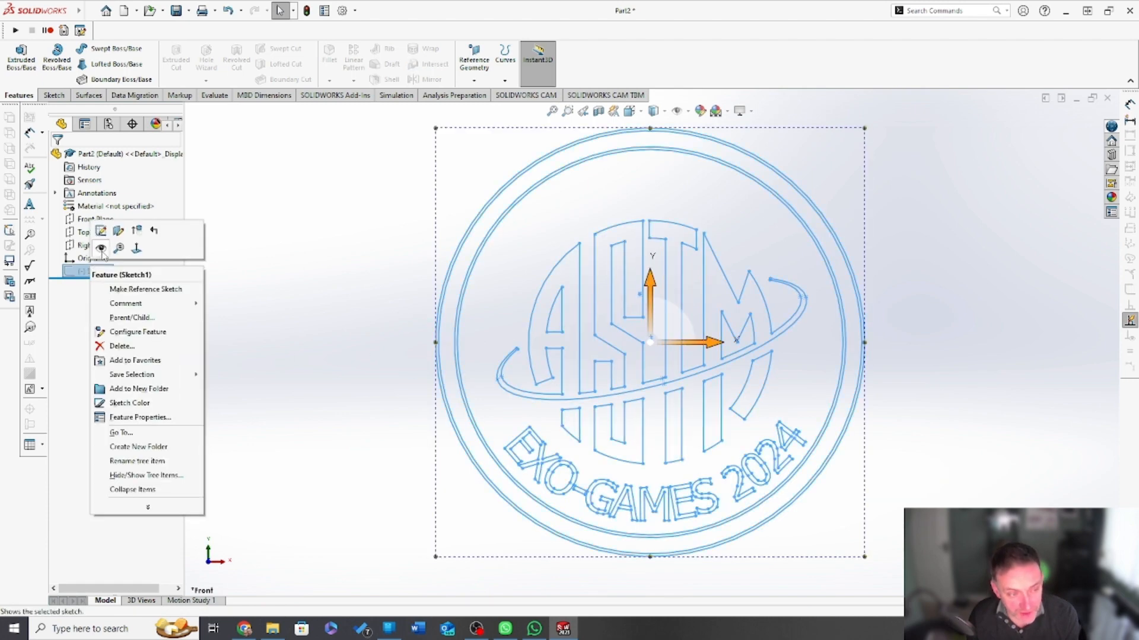
pyautogui.press('Escape')
pyautogui.rightClick(91, 271)
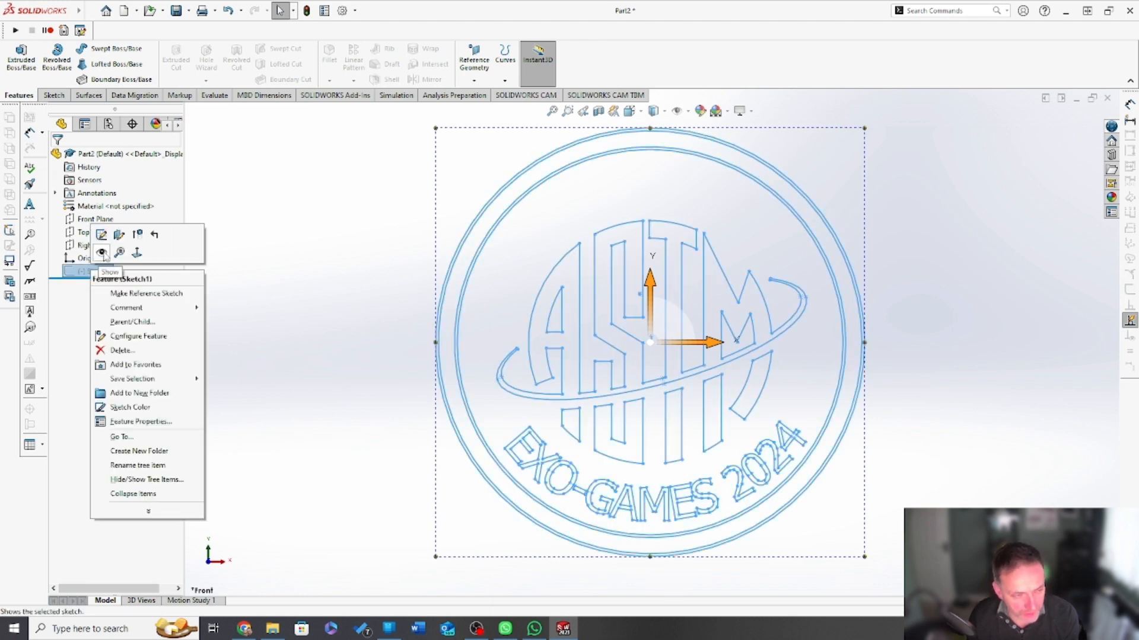
pyautogui.click(102, 253)
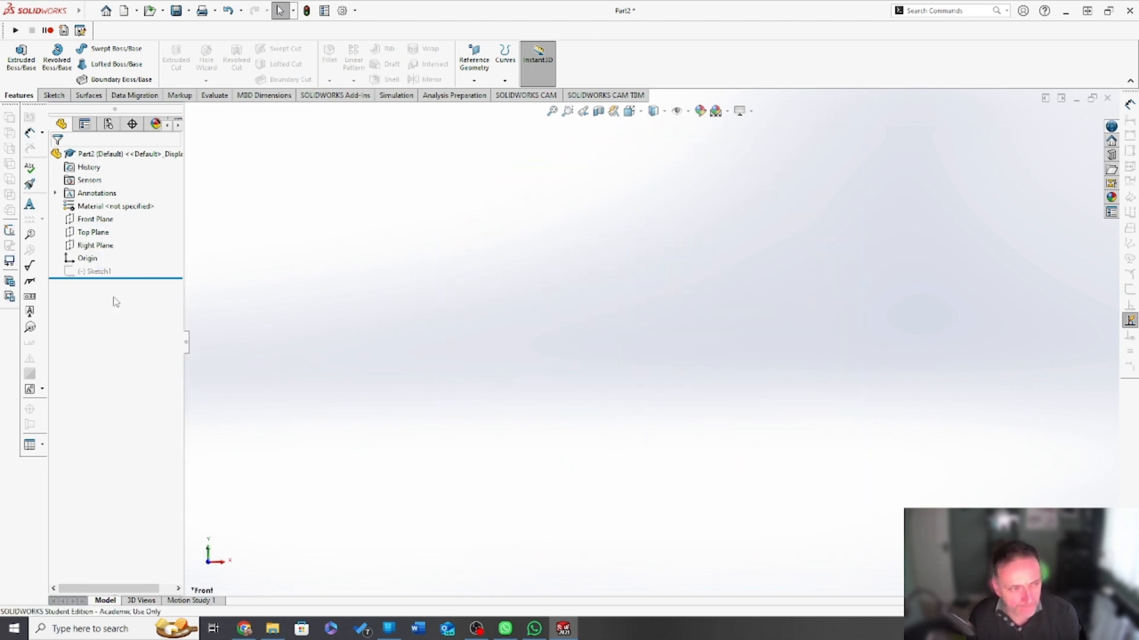
pyautogui.rightClick(101, 271)
pyautogui.click(129, 259)
pyautogui.click(287, 260)
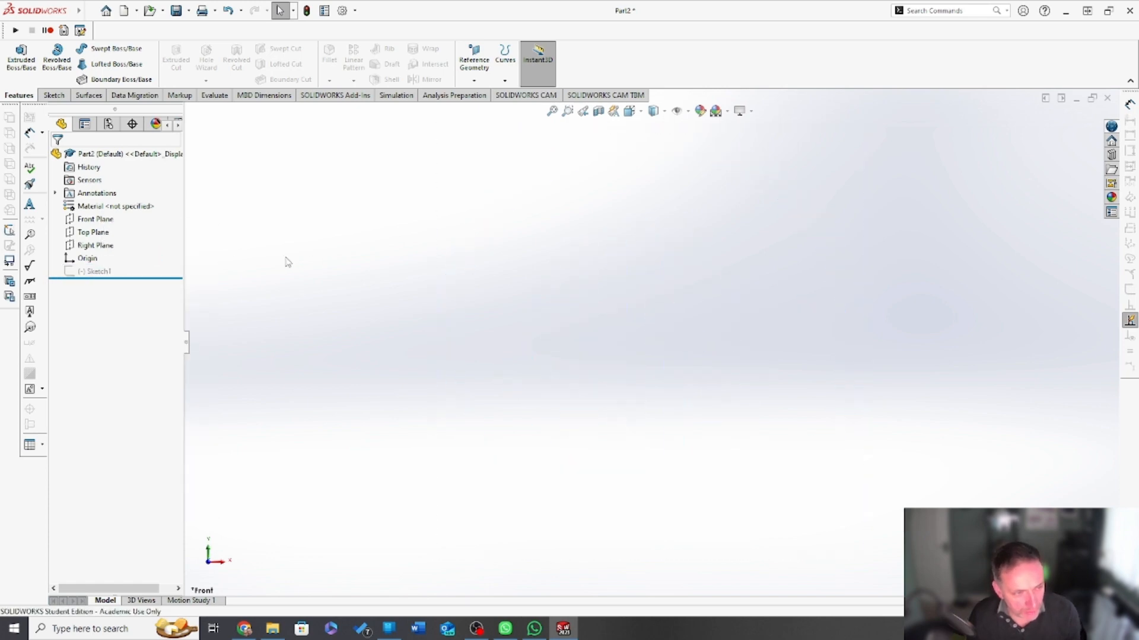
pyautogui.click(83, 271)
pyautogui.click(356, 276)
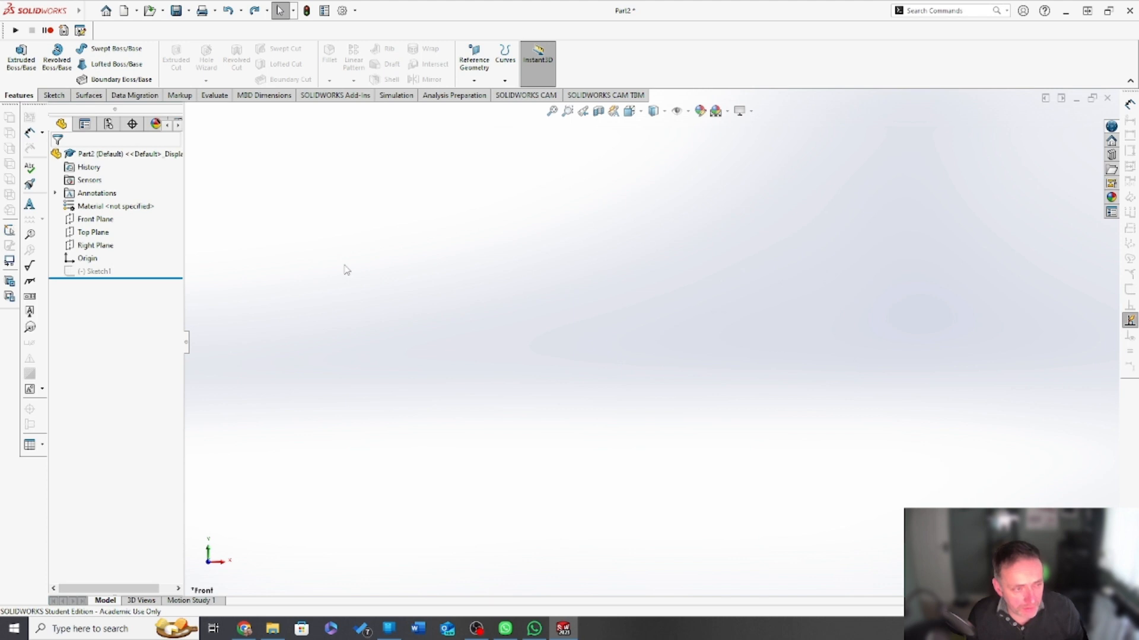
# Start a 10 mm blind boss extrude of the logo sketch and select the main disc and border ring regions as contours.
pyautogui.click(94, 274)
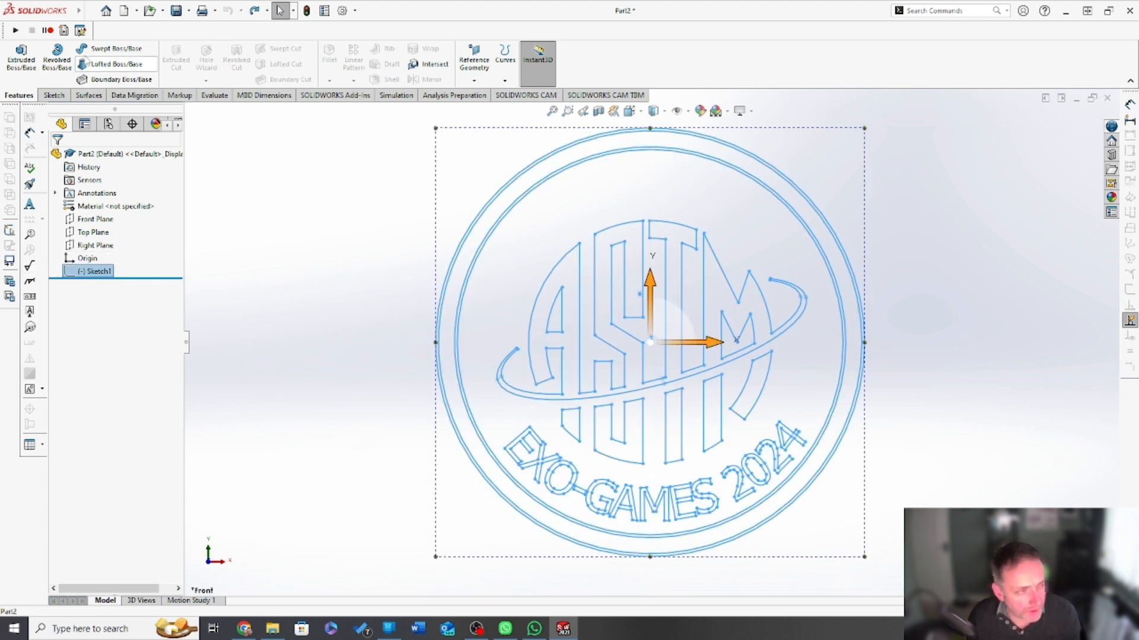
pyautogui.click(20, 59)
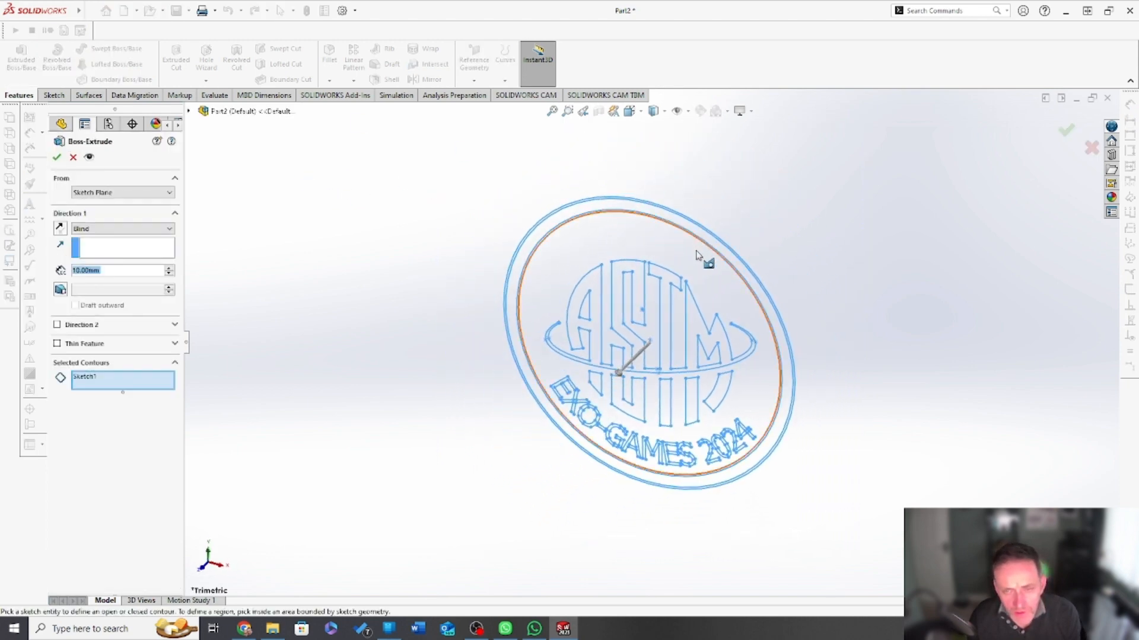
pyautogui.click(636, 242)
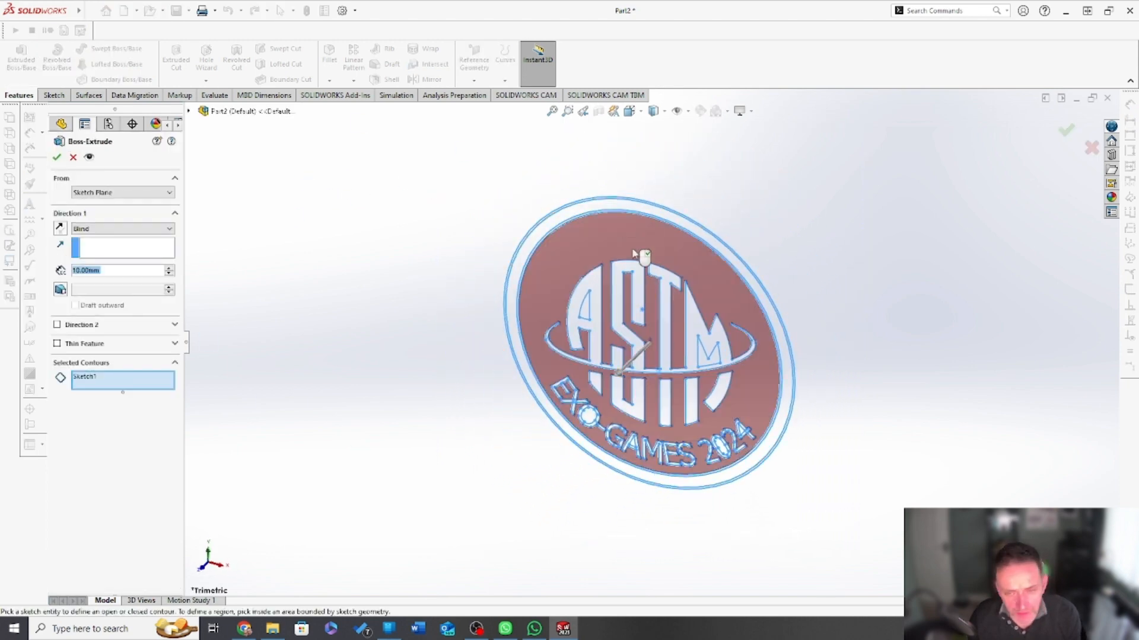
pyautogui.click(612, 208)
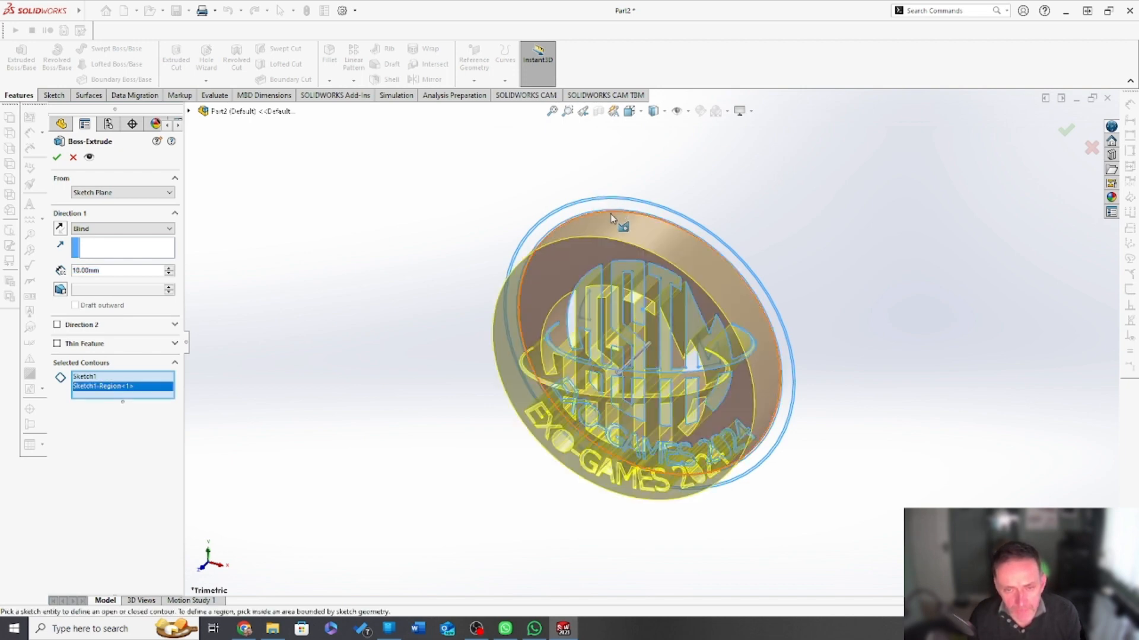
pyautogui.scroll(-3, 632, 212)
pyautogui.scroll(-3, 589, 261)
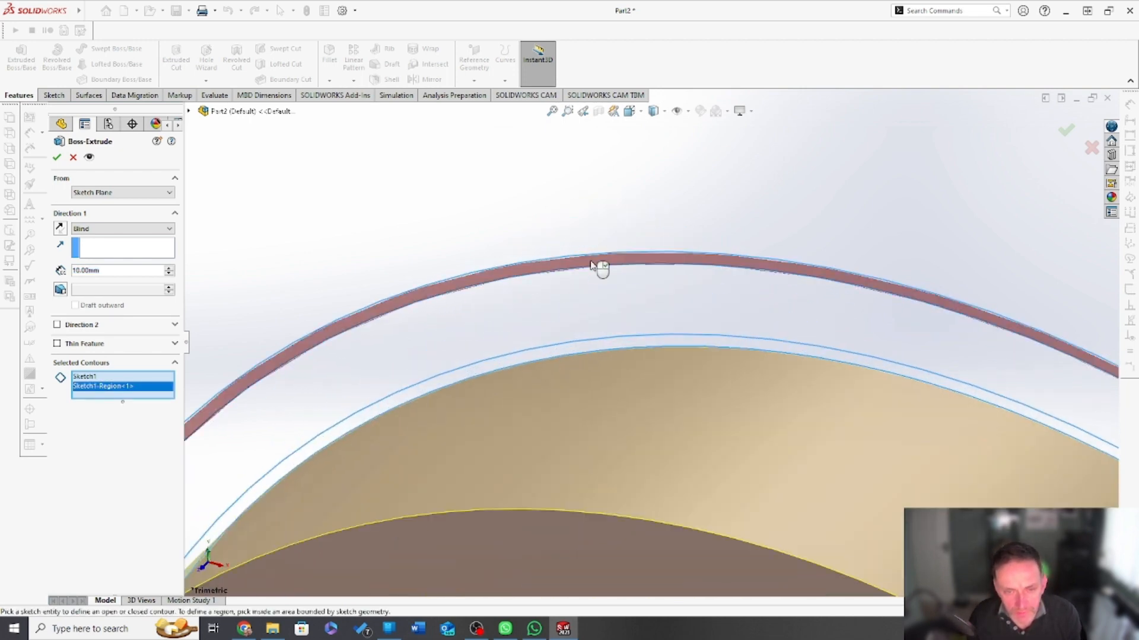
pyautogui.click(584, 298)
pyautogui.click(636, 344)
pyautogui.click(712, 353)
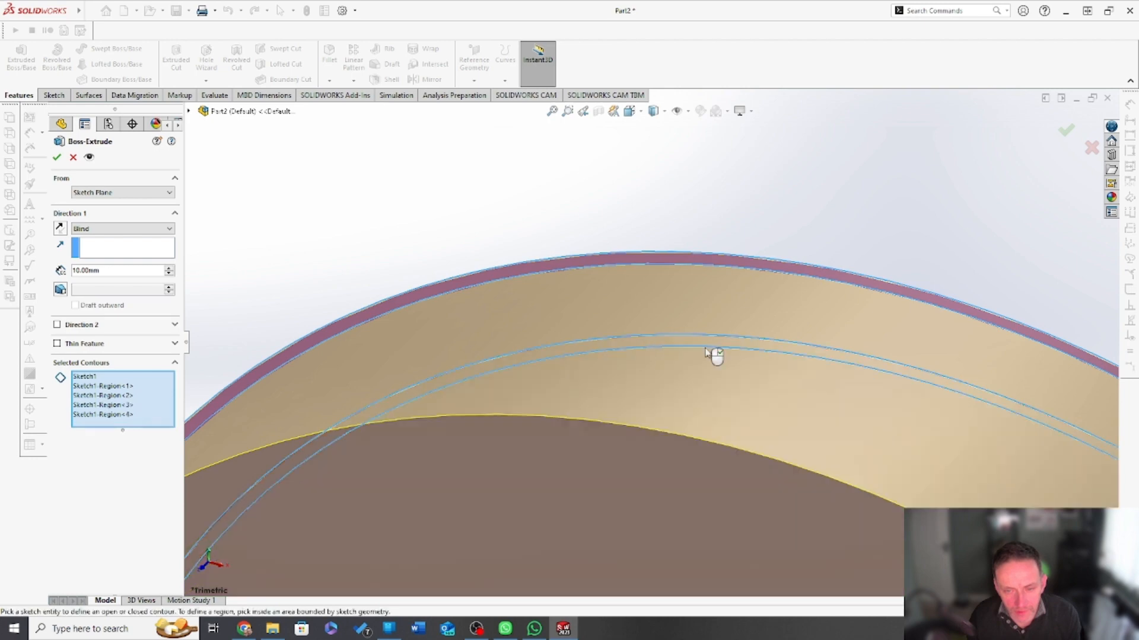
# Add the regions of the large ASTM letters above the orbit band to the extrusion contours.
pyautogui.scroll(5, 703, 360)
pyautogui.scroll(2, 738, 510)
pyautogui.scroll(-3, 759, 466)
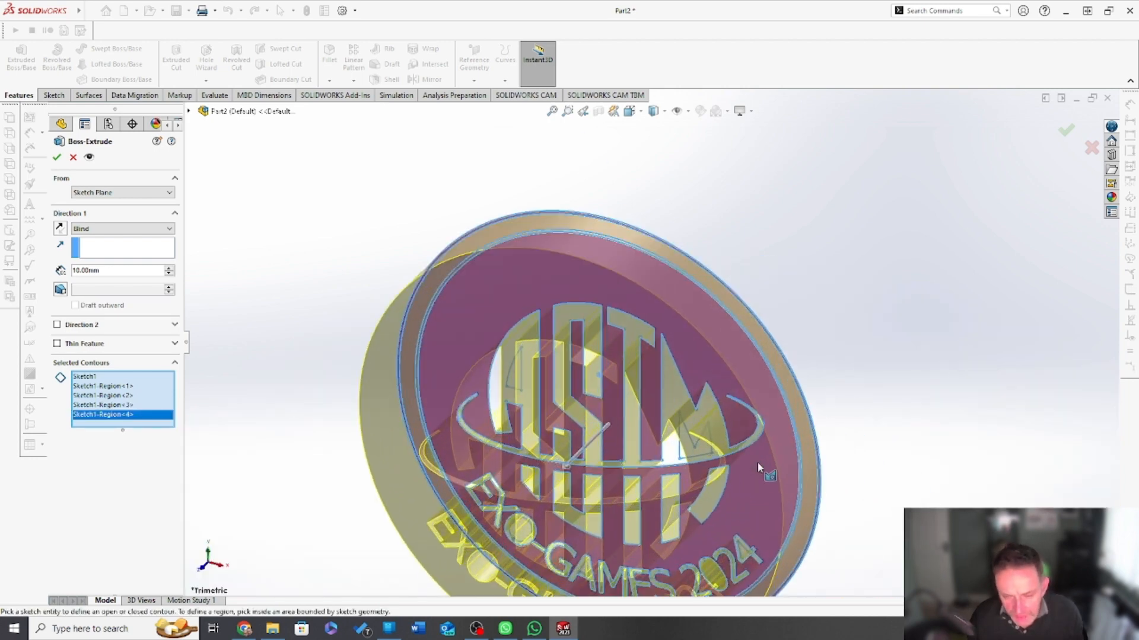
pyautogui.moveTo(706, 459); pyautogui.dragTo(785, 449, button='middle')
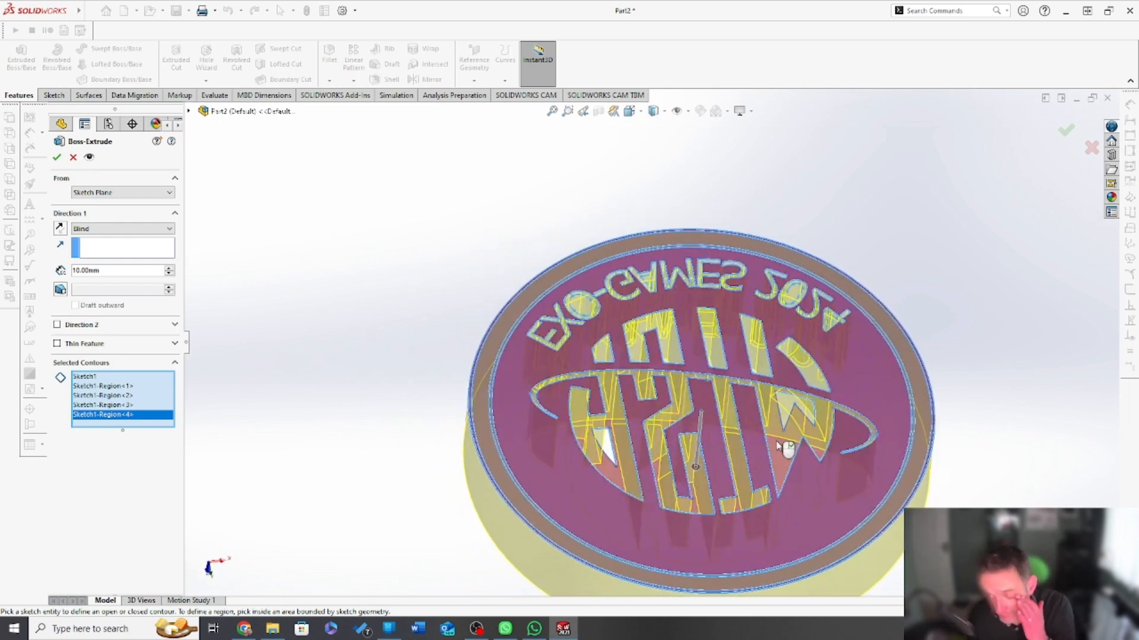
pyautogui.click(796, 422)
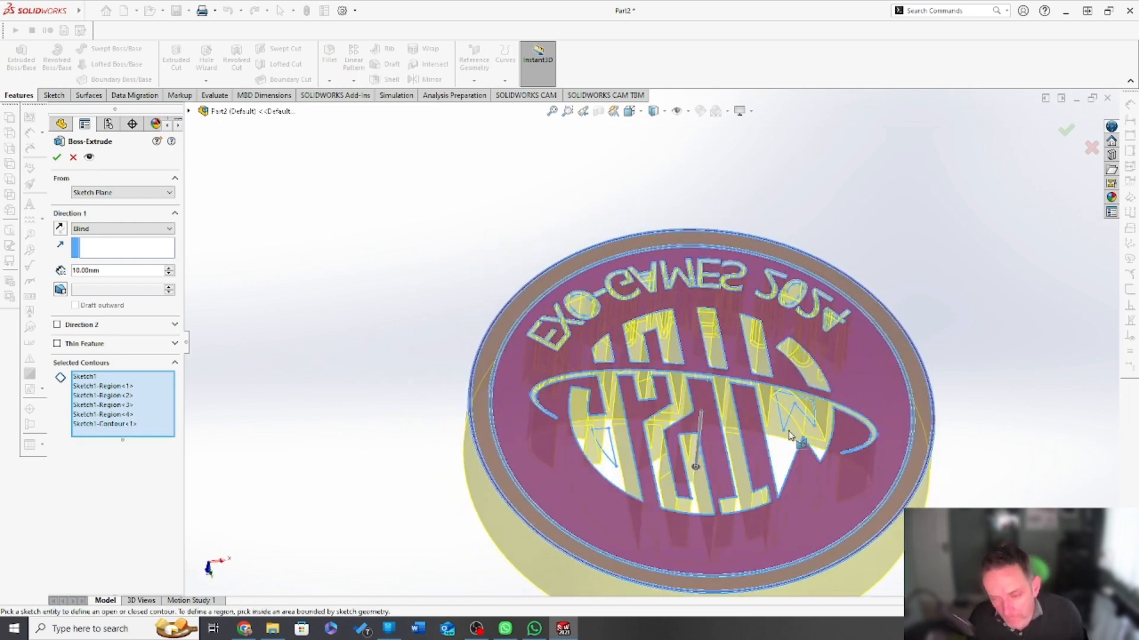
pyautogui.click(792, 420)
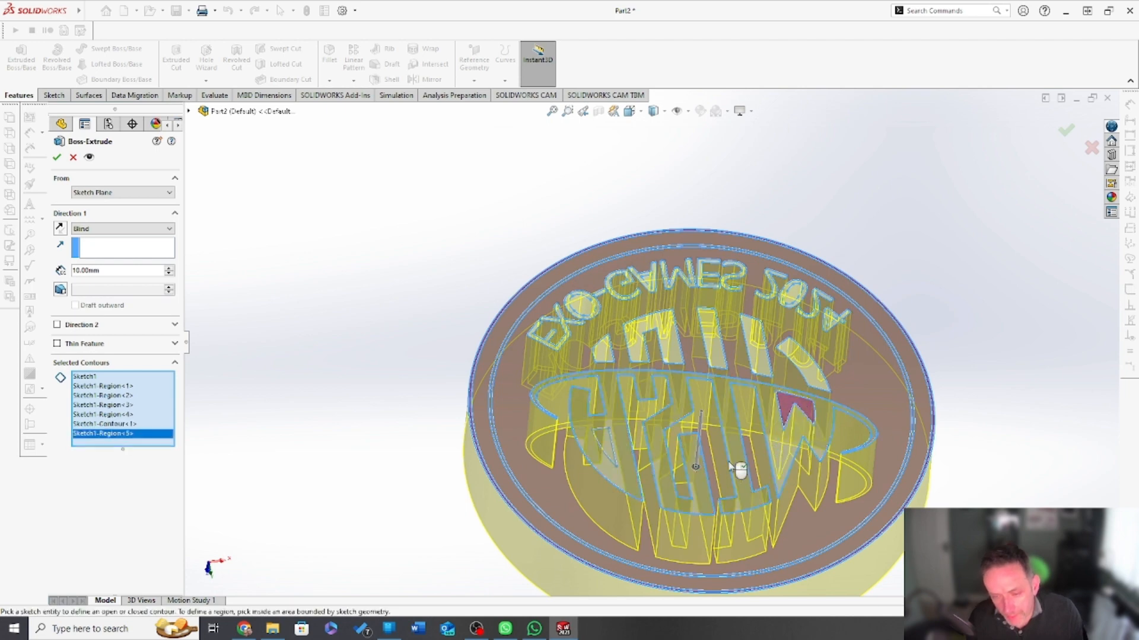
pyautogui.click(680, 506)
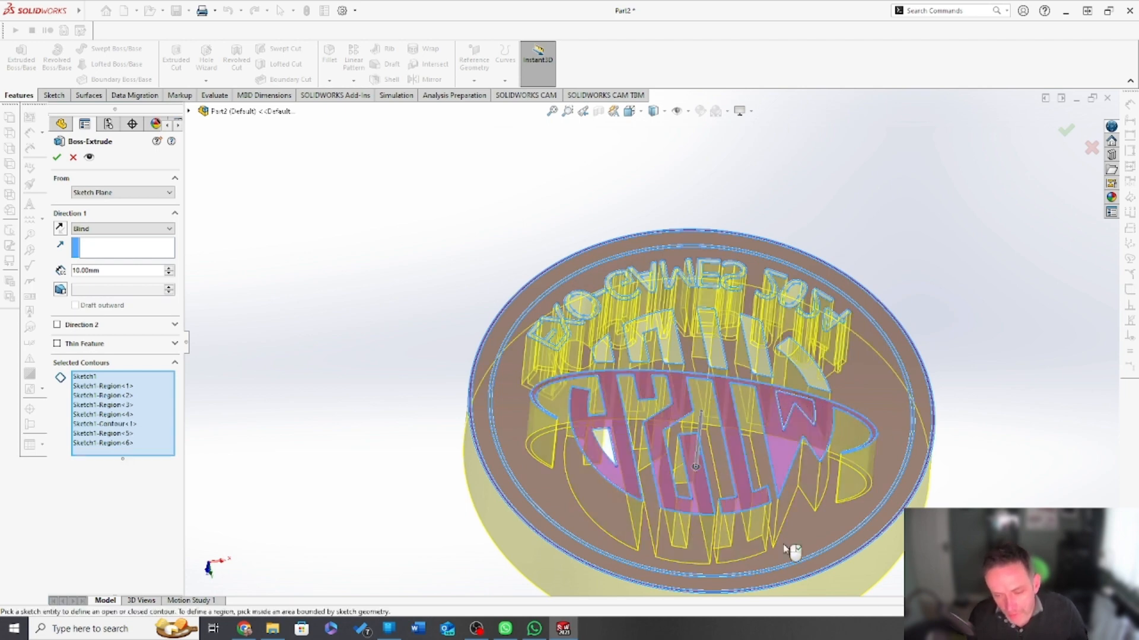
# Add the letter segments on the other side of the orbit band to the extrusion contours.
pyautogui.moveTo(795, 546); pyautogui.dragTo(619, 400, button='middle')
pyautogui.click(620, 400)
pyautogui.scroll(-5, 760, 385)
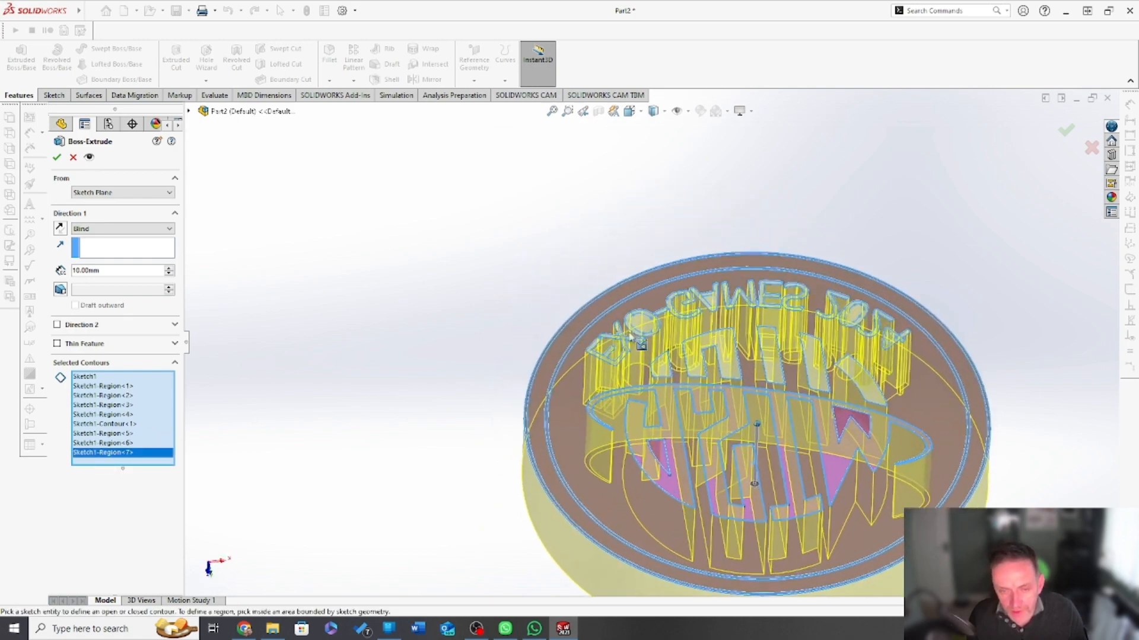
pyautogui.moveTo(760, 385); pyautogui.dragTo(767, 396, button='middle')
pyautogui.click(786, 388)
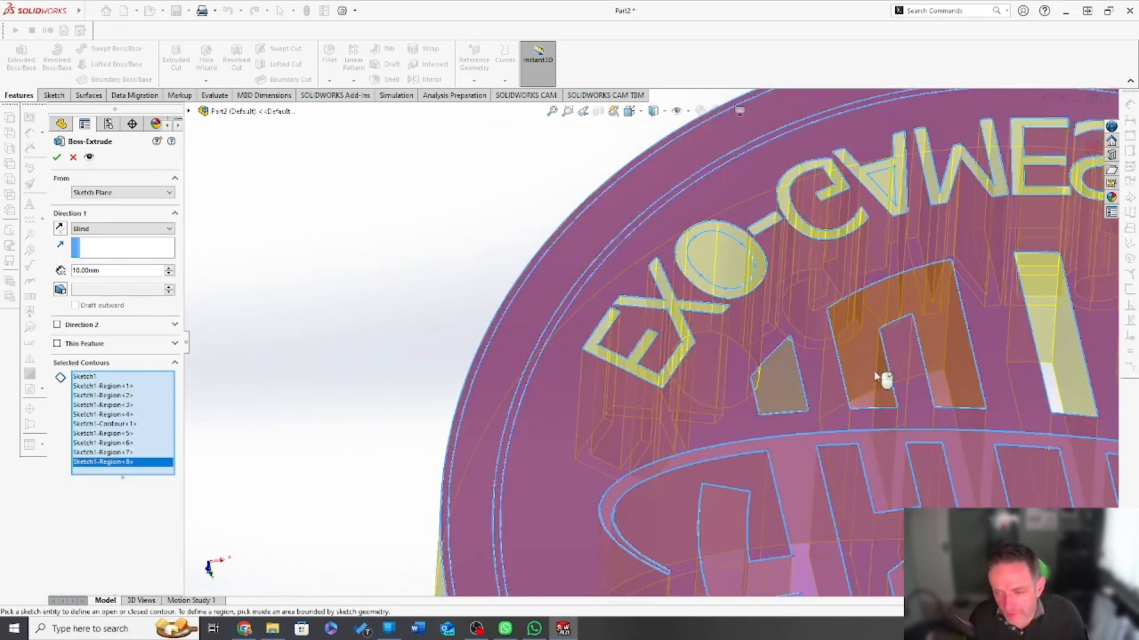
pyautogui.click(874, 373)
pyautogui.click(1057, 356)
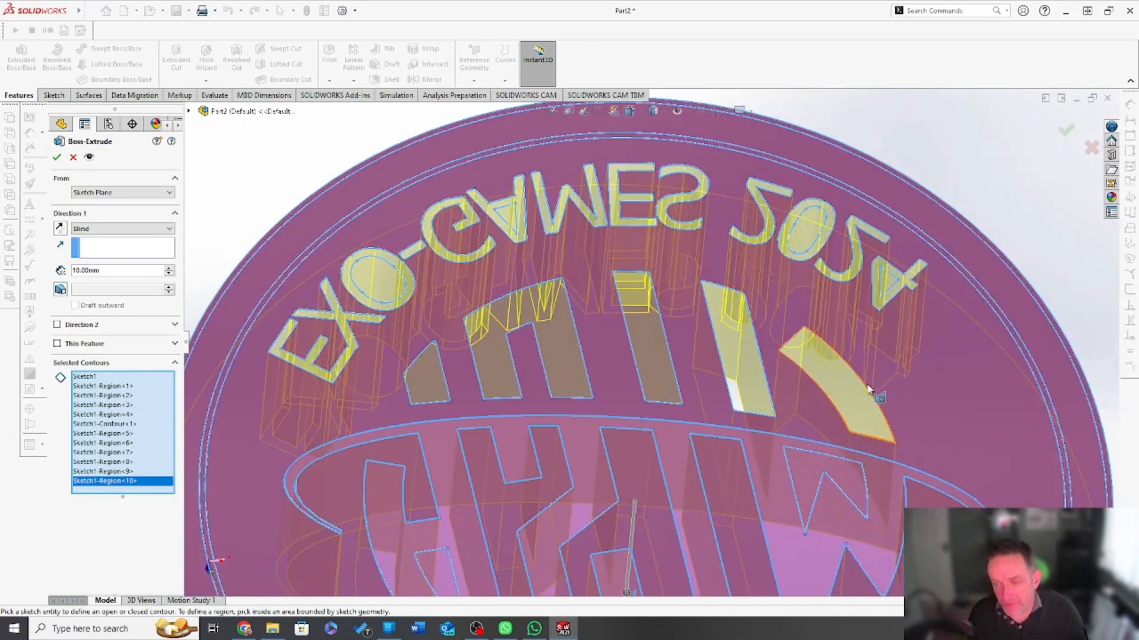
pyautogui.click(860, 393)
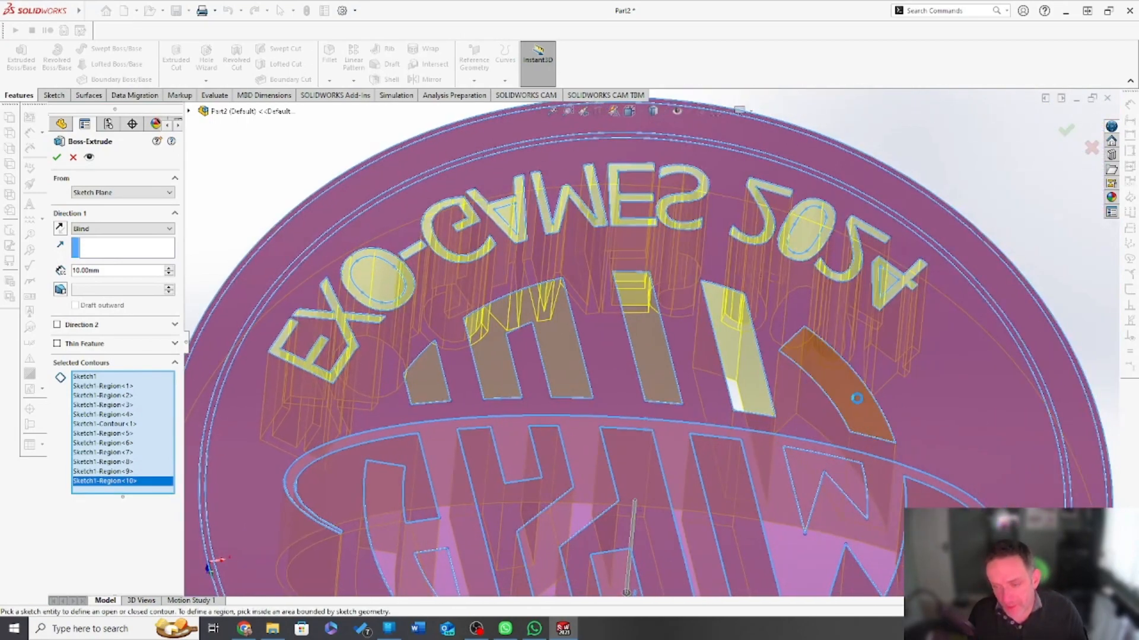
pyautogui.click(765, 381)
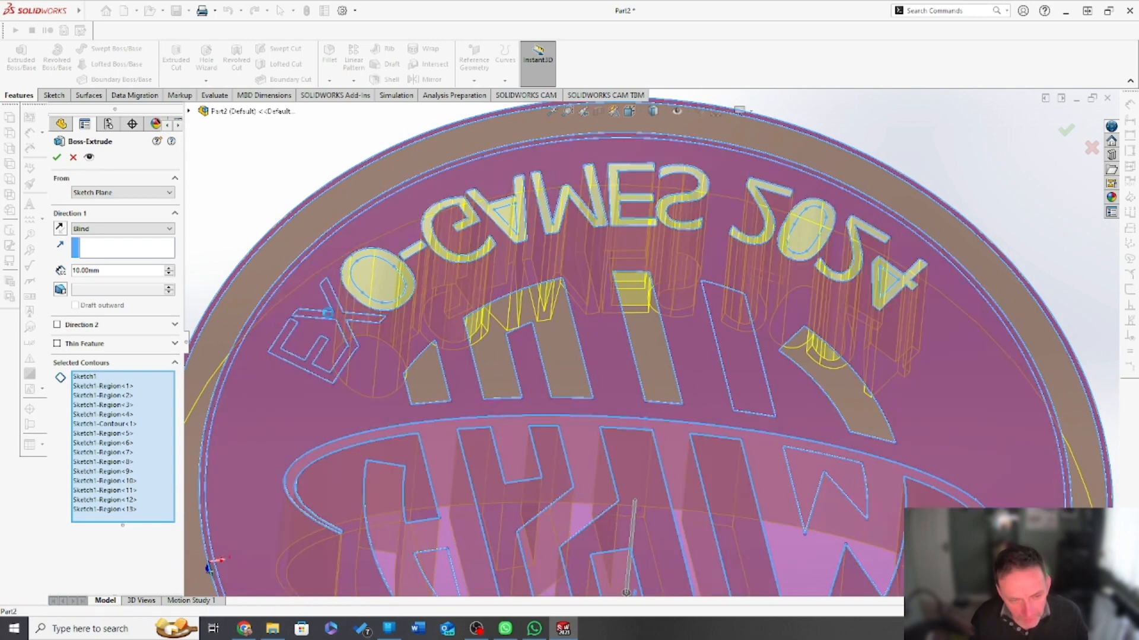
# Add the first letter regions of the EXO-GAMES text to the extrusion contours.
pyautogui.click(313, 369)
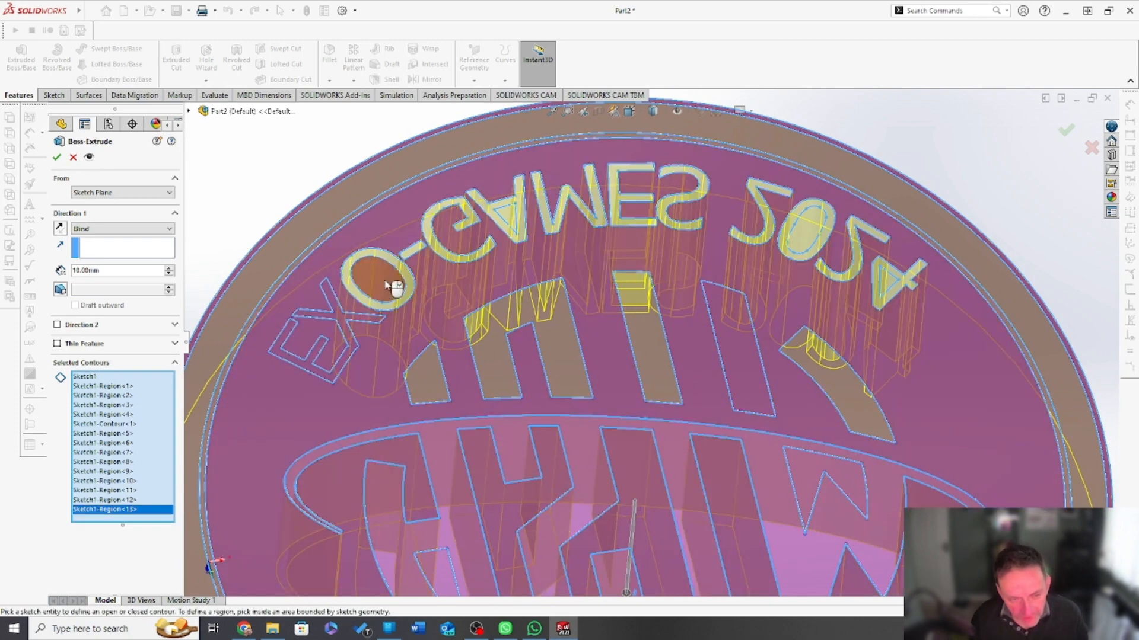
pyautogui.click(388, 285)
pyautogui.click(412, 276)
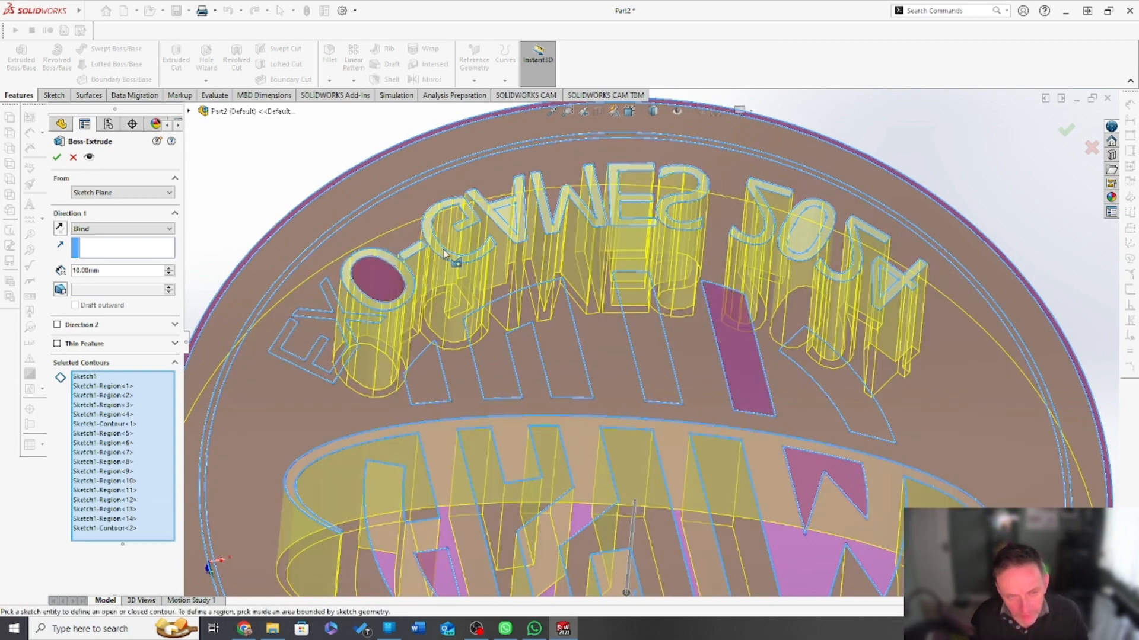
pyautogui.click(445, 259)
# Clear all the selected contours from the extrusion.
pyautogui.scroll(5, 642, 334)
pyautogui.moveTo(643, 335)
pyautogui.mouseDown(button='middle')
pyautogui.moveTo(1032, 179)
pyautogui.moveTo(1129, 172)
pyautogui.moveTo(610, 191)
pyautogui.moveTo(560, 161)
pyautogui.moveTo(468, 173)
pyautogui.mouseUp(button='middle')
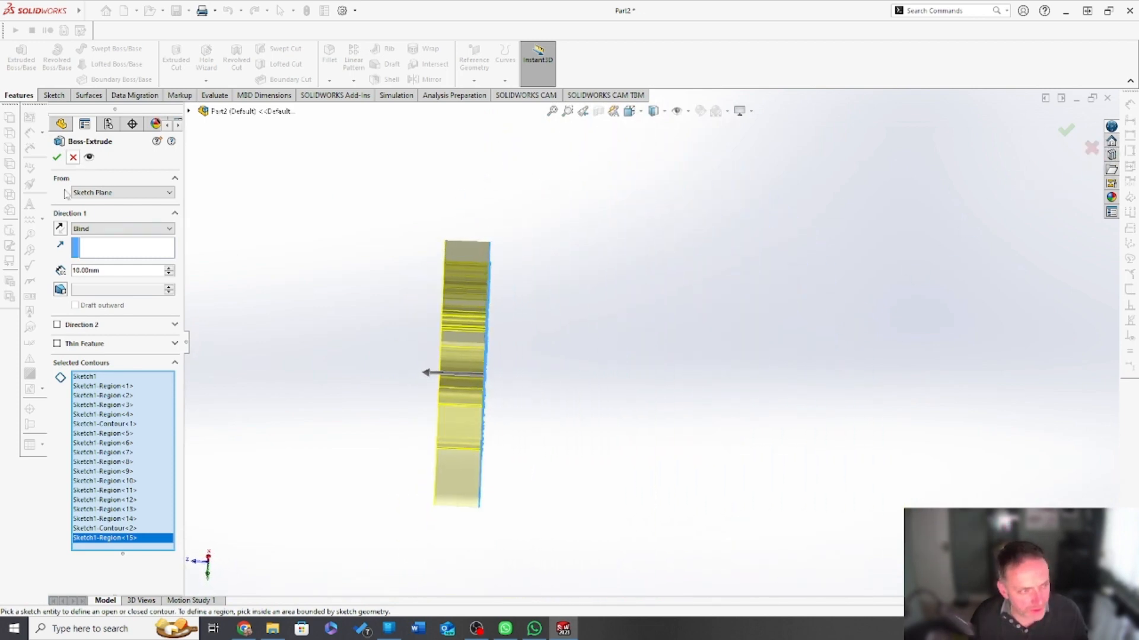
pyautogui.click(103, 435)
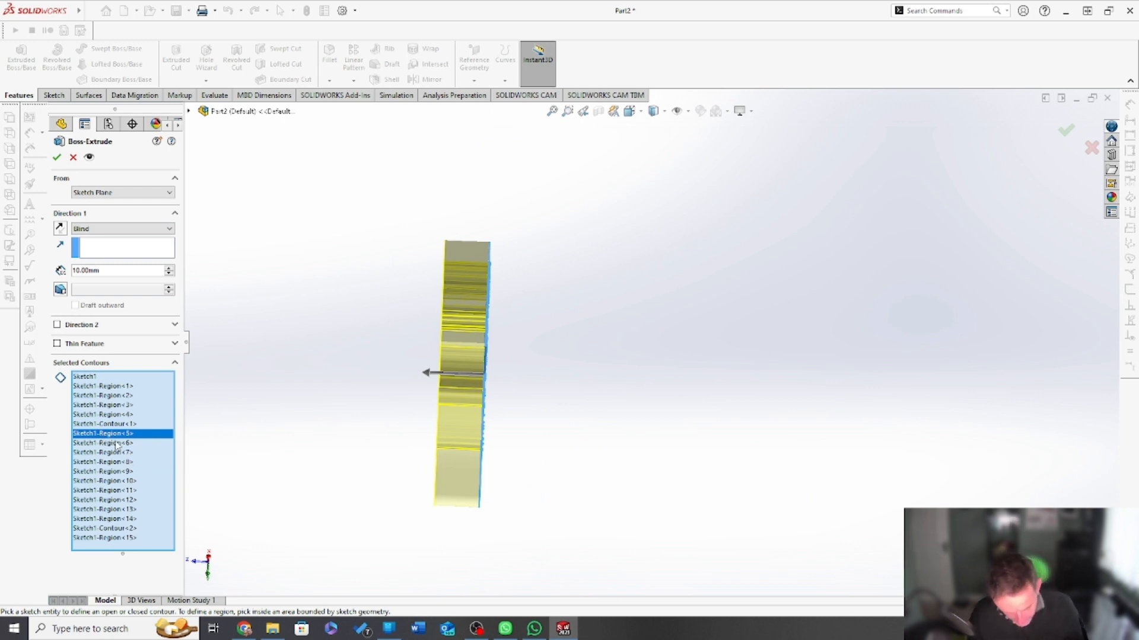
pyautogui.rightClick(122, 443)
pyautogui.press('Escape')
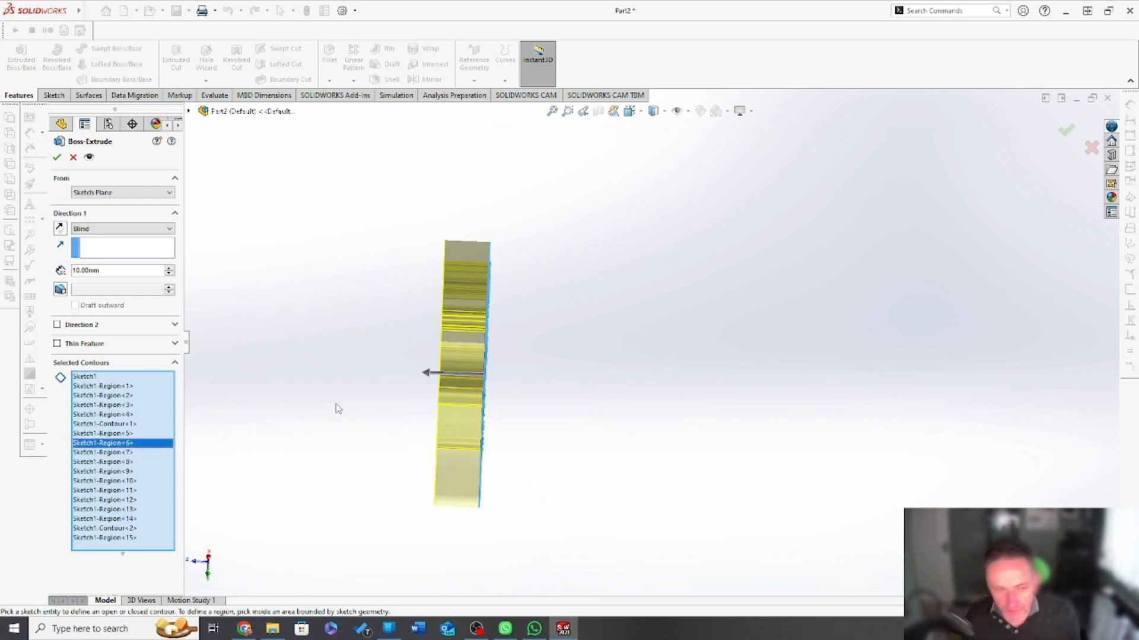
pyautogui.moveTo(384, 189); pyautogui.dragTo(652, 548)
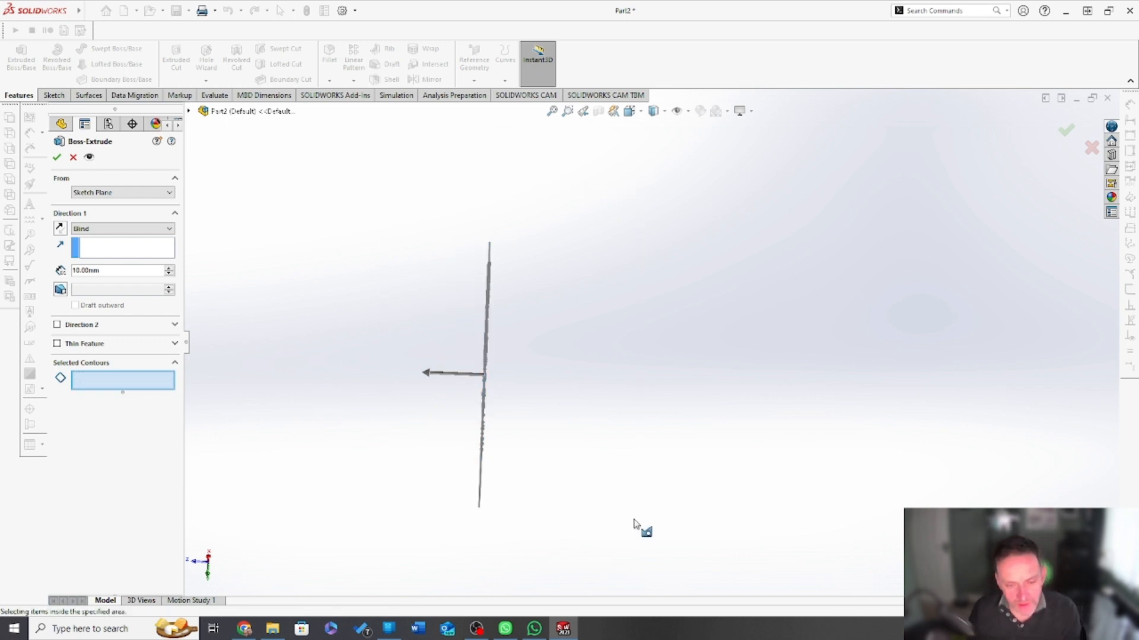
# Extrude the border ring and the main disc region around the lettering 10 mm, leaving the letters as cut-outs.
pyautogui.moveTo(447, 404)
pyautogui.mouseDown(button='middle')
pyautogui.moveTo(471, 384)
pyautogui.moveTo(535, 374)
pyautogui.moveTo(493, 482)
pyautogui.mouseUp(button='middle')
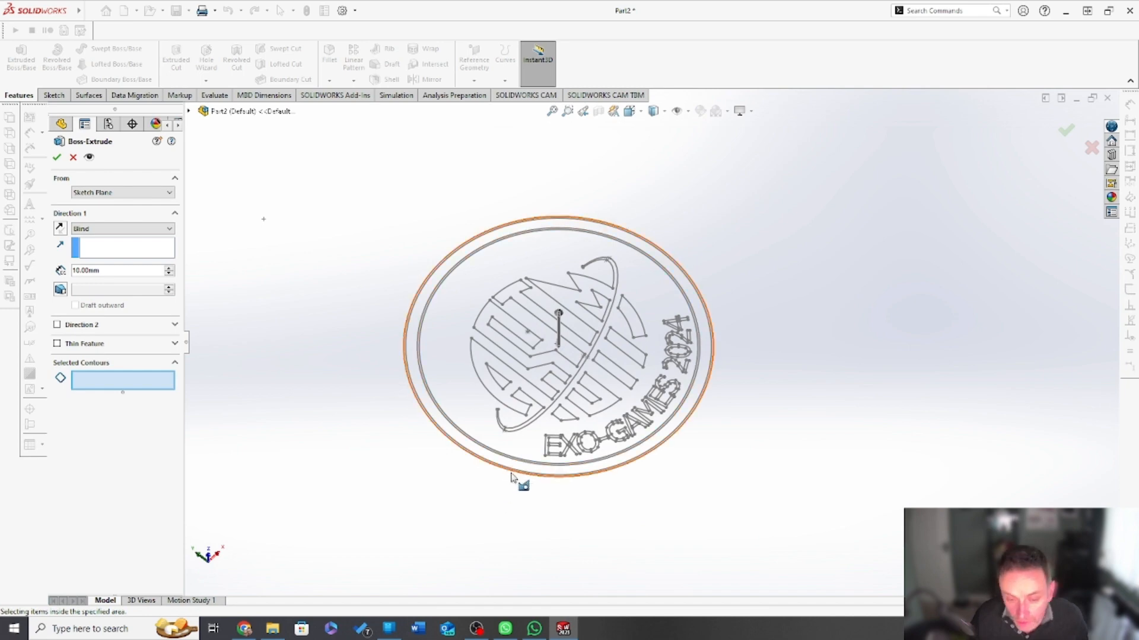
pyautogui.click(518, 467)
pyautogui.click(518, 471)
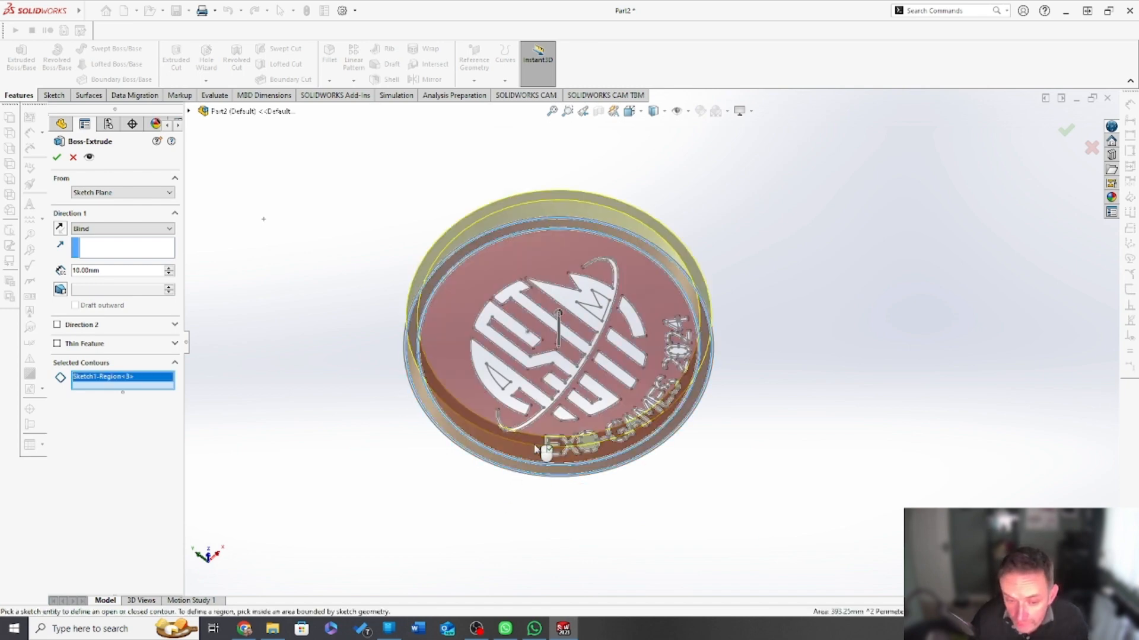
pyautogui.click(536, 449)
pyautogui.moveTo(544, 450)
pyautogui.mouseDown(button='middle')
pyautogui.moveTo(297, 516)
pyautogui.moveTo(615, 534)
pyautogui.moveTo(364, 397)
pyautogui.moveTo(381, 368)
pyautogui.moveTo(91, 98)
pyautogui.mouseUp(button='middle')
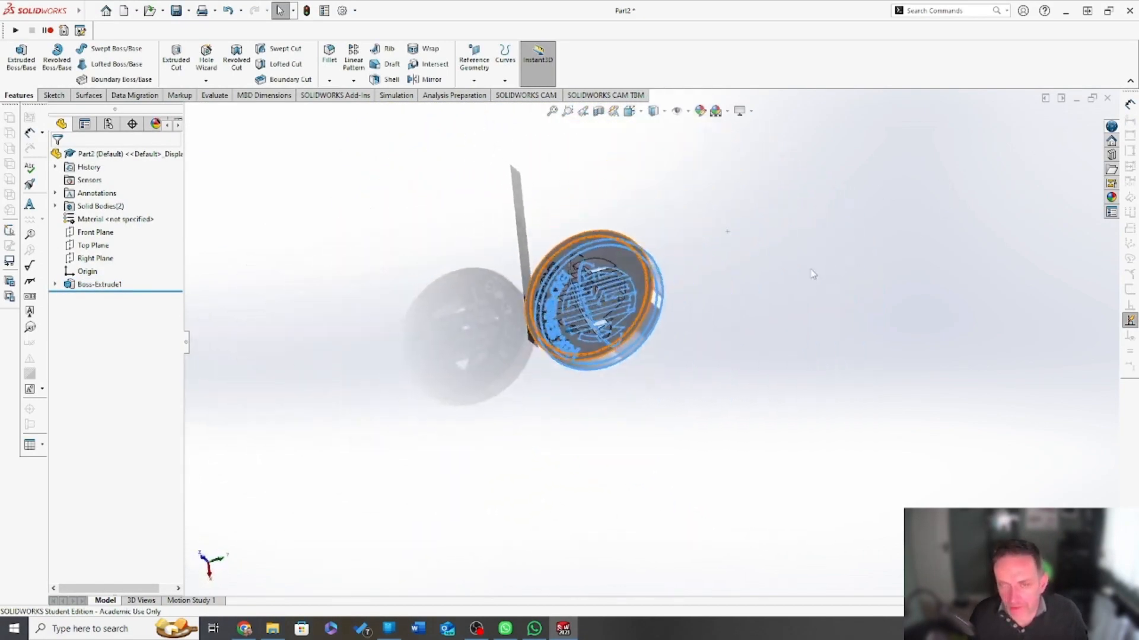
pyautogui.scroll(-8, 700, 304)
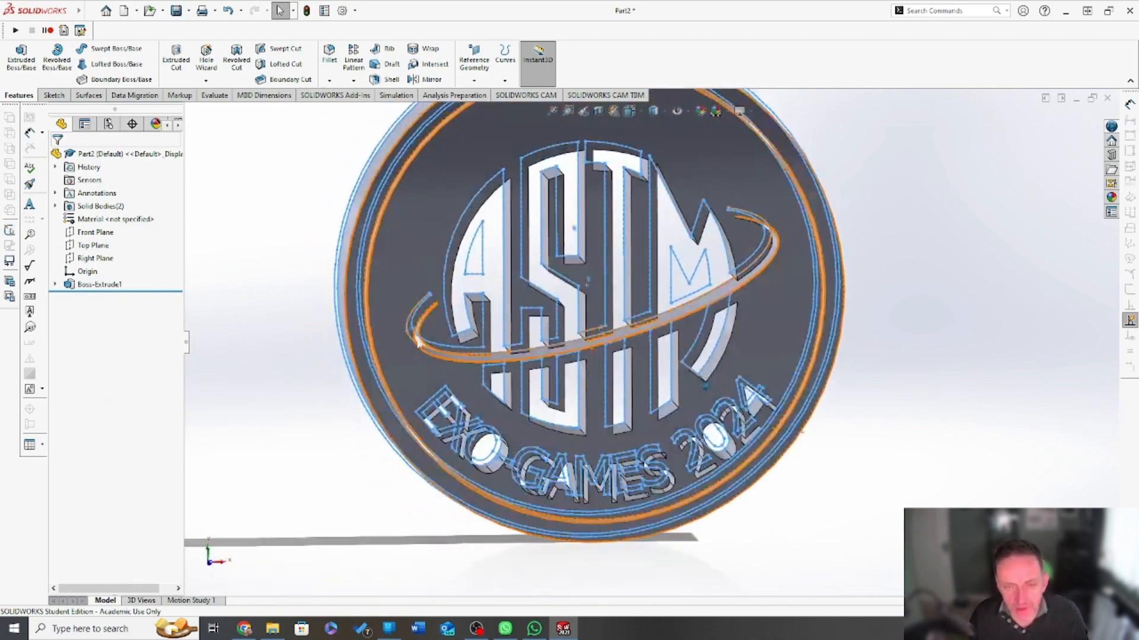
# Reopen the extrusion for editing and add the enclosed inner regions of the large A and M to its contours.
pyautogui.rightClick(93, 287)
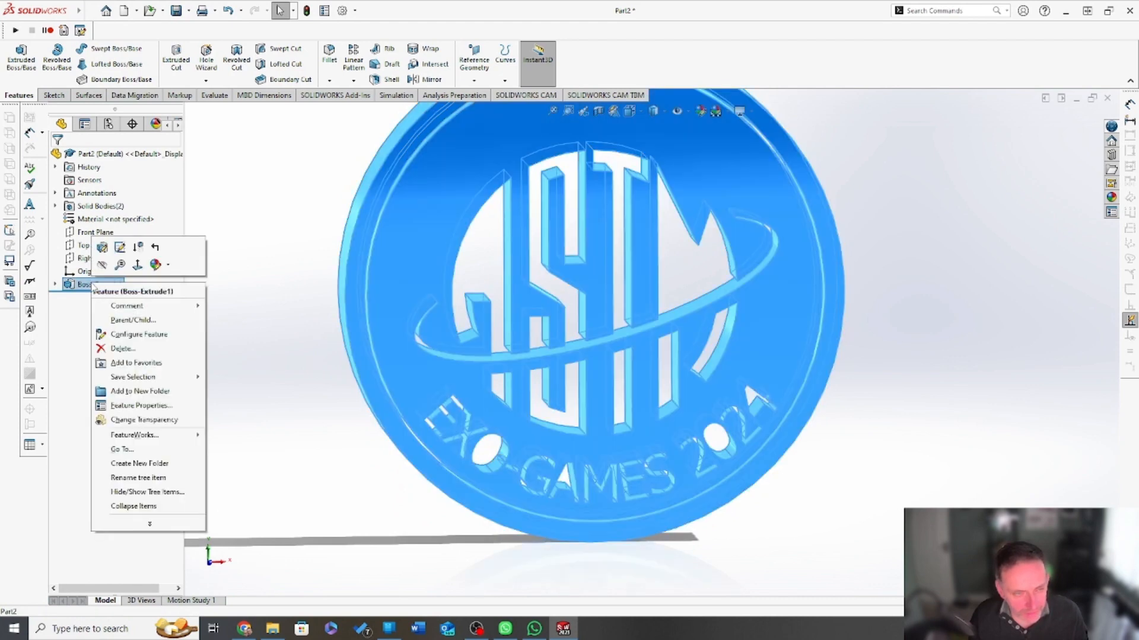
pyautogui.click(102, 248)
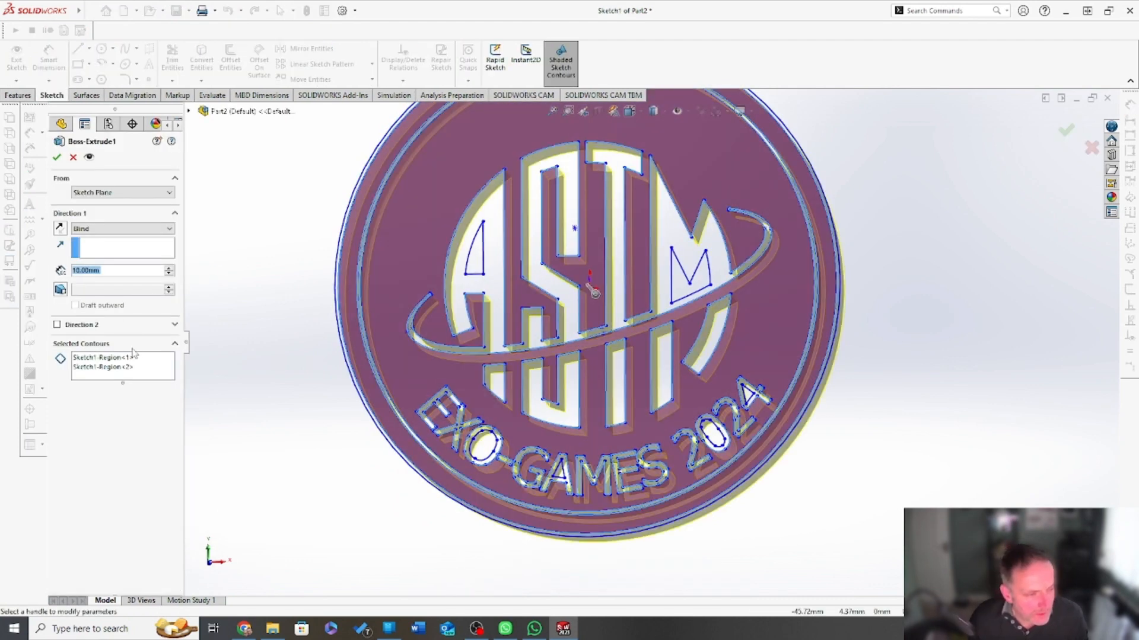
pyautogui.click(134, 375)
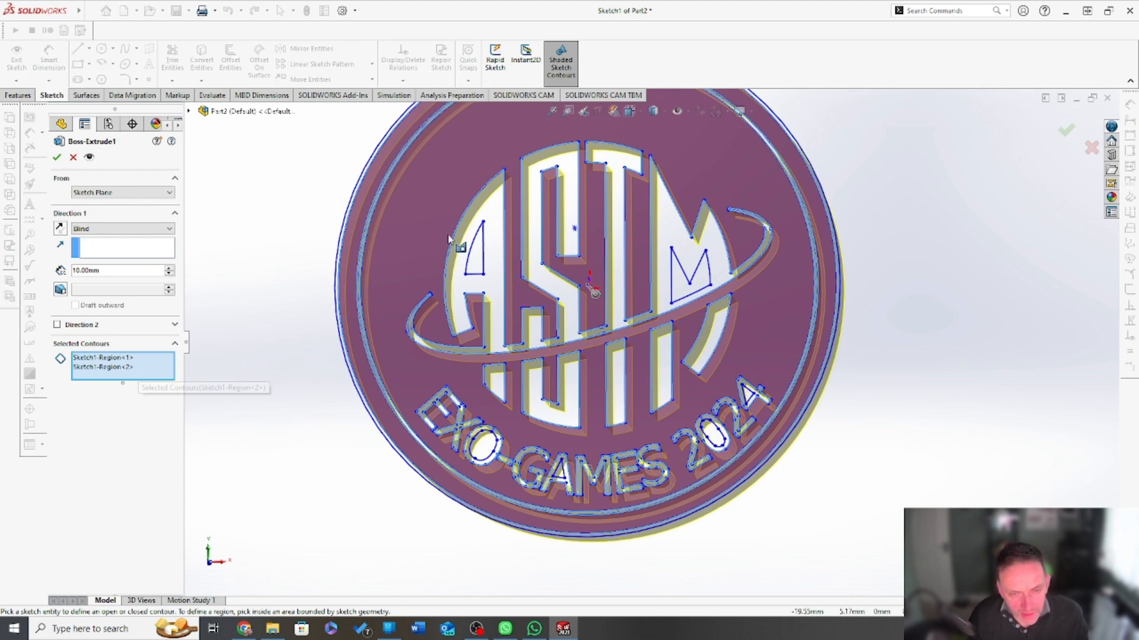
pyautogui.click(476, 259)
pyautogui.click(689, 292)
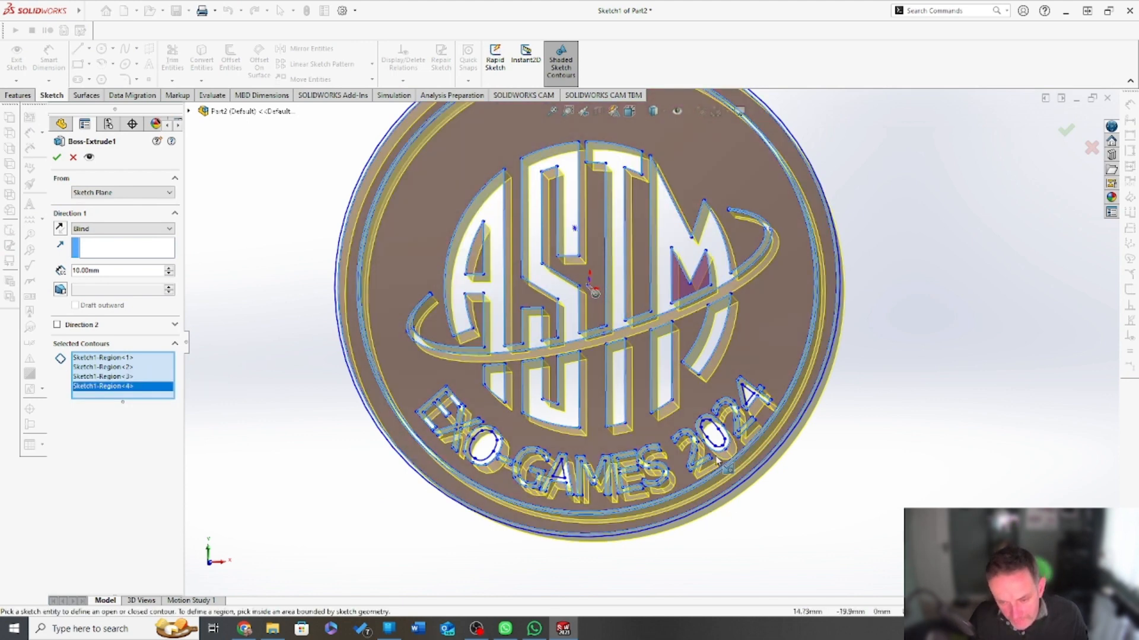
# Add the inner regions of the 0 and 4 in 2024 and the O and A in EXO-GAMES, and apply the edited extrusion.
pyautogui.click(728, 442)
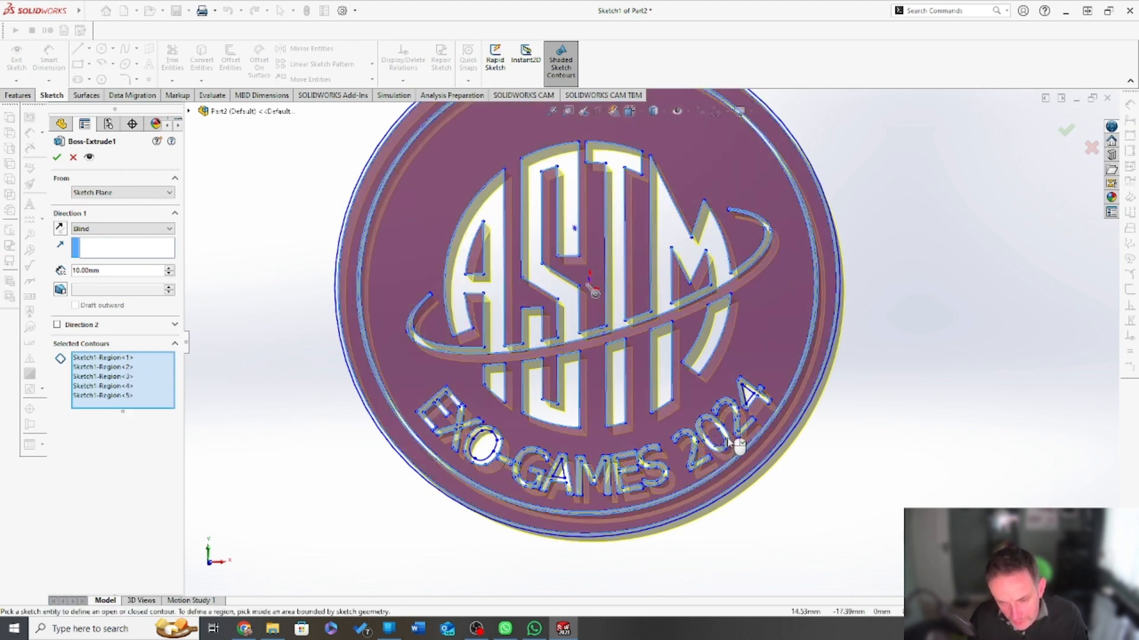
pyautogui.scroll(-5, 742, 386)
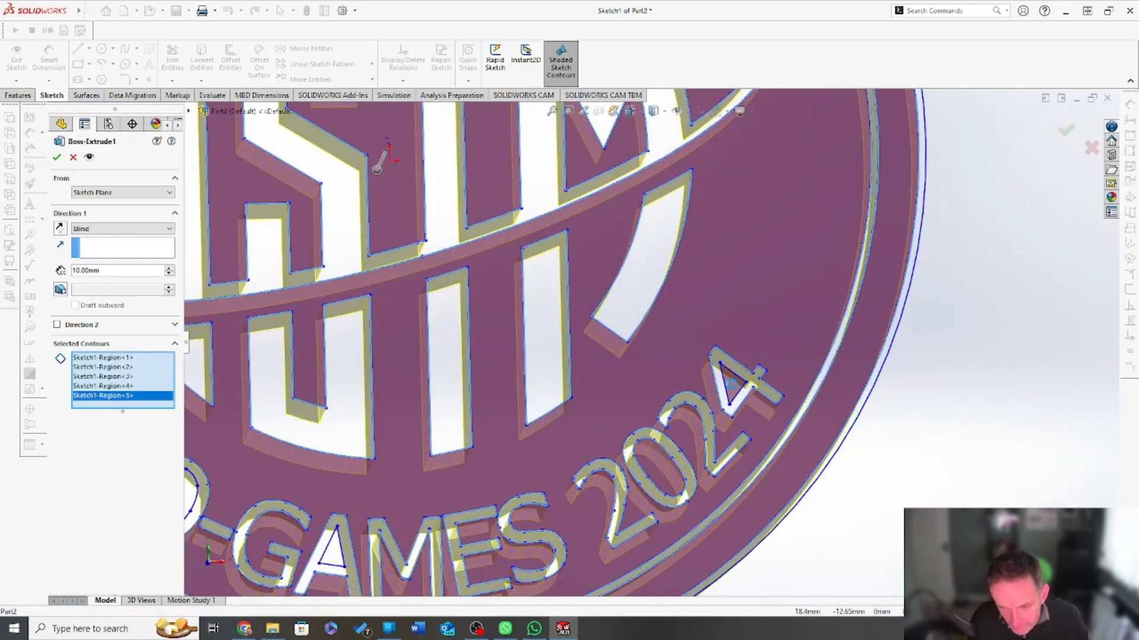
pyautogui.click(732, 384)
pyautogui.scroll(3, 364, 499)
pyautogui.scroll(-2, 322, 409)
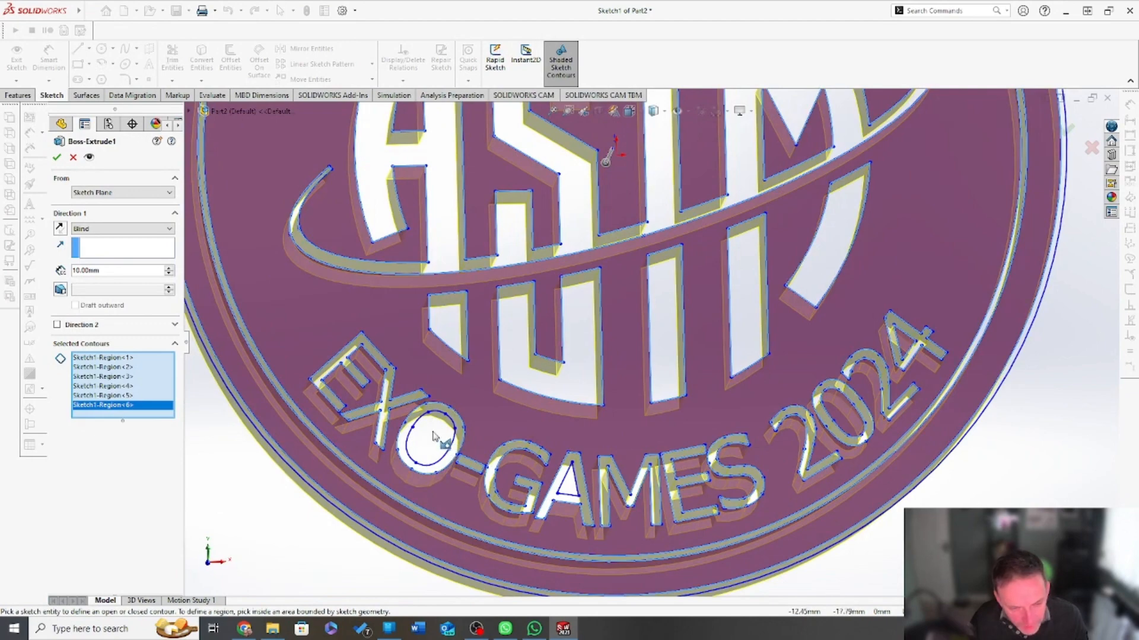
pyautogui.click(435, 437)
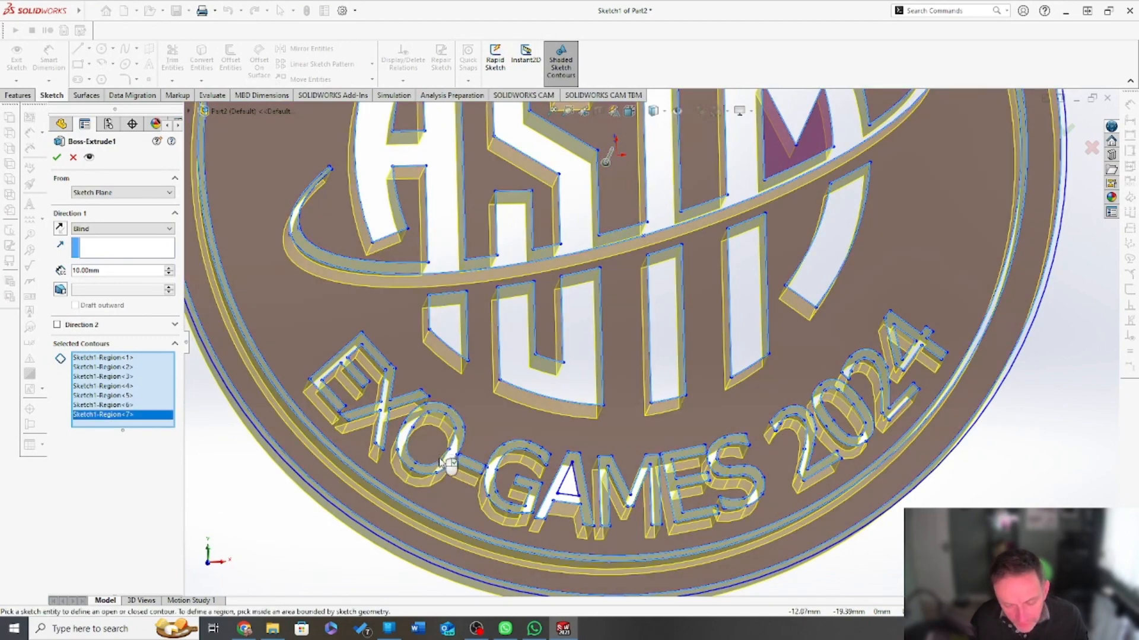
pyautogui.click(571, 489)
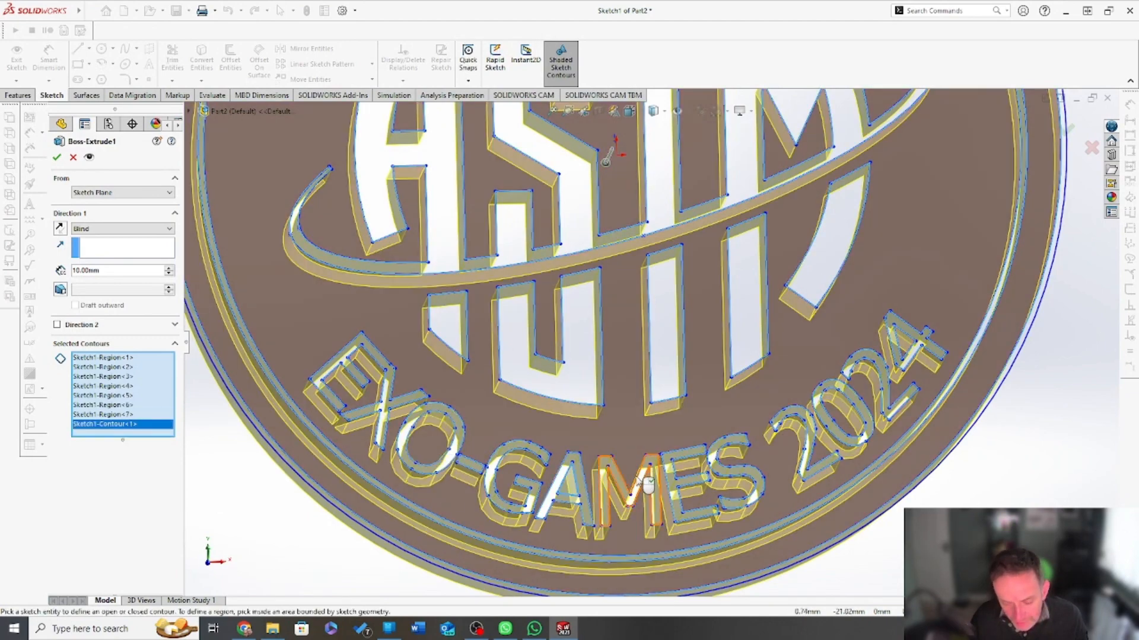
pyautogui.scroll(3, 343, 416)
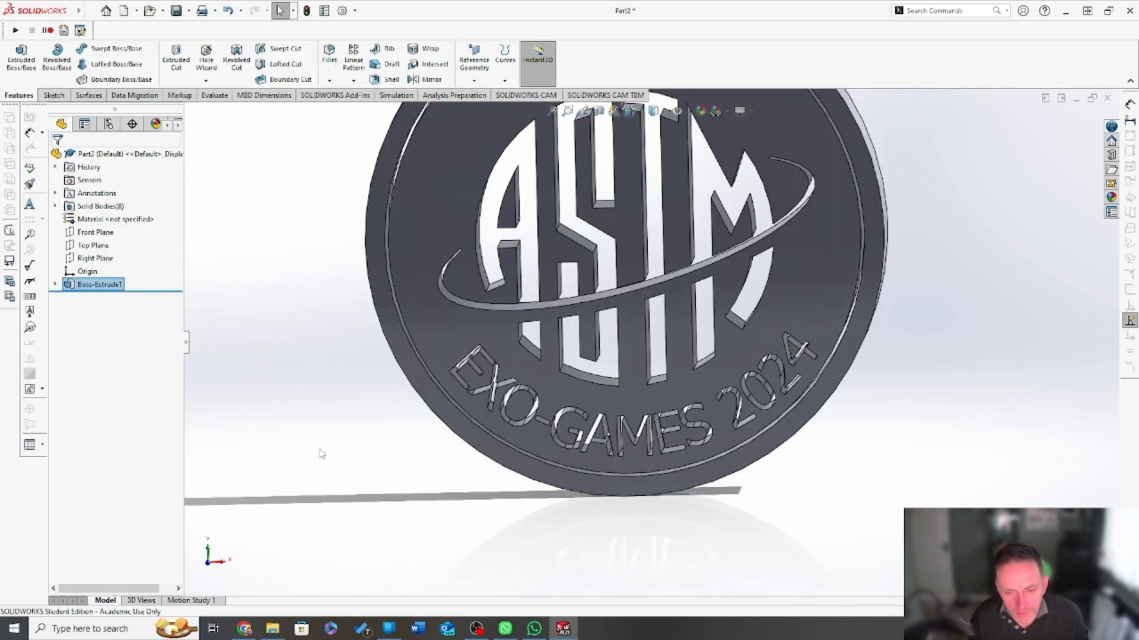
# Examine the extruded logo disc in an angled view and select its front face.
pyautogui.moveTo(321, 455); pyautogui.dragTo(891, 312, button='middle')
pyautogui.scroll(-5, 687, 264)
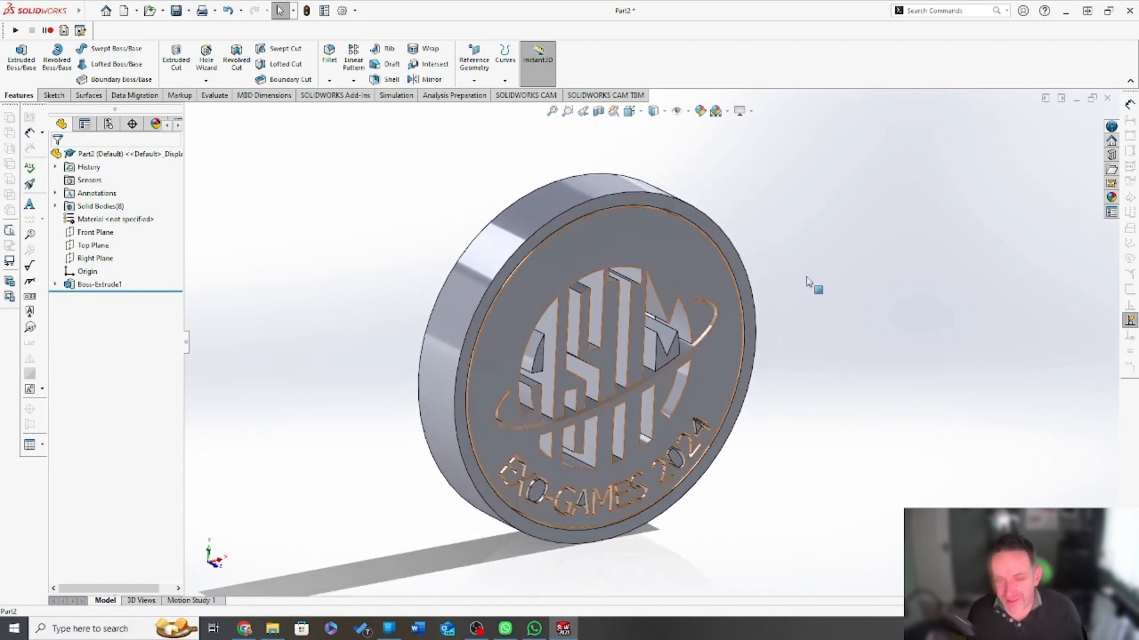
pyautogui.click(734, 326)
pyautogui.scroll(-1, 972, 255)
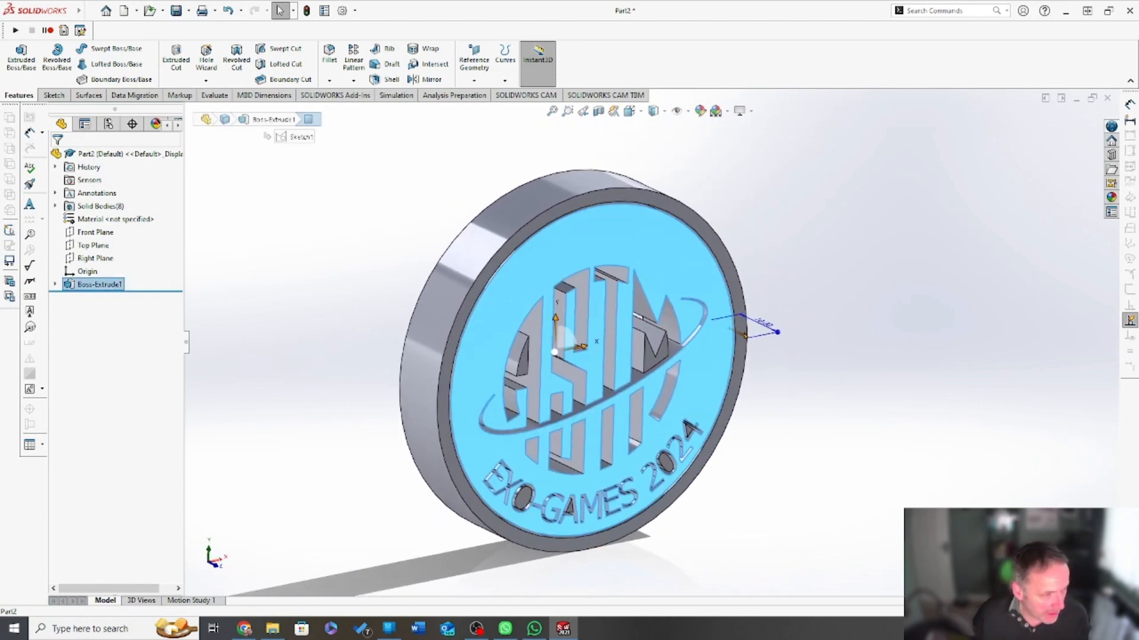